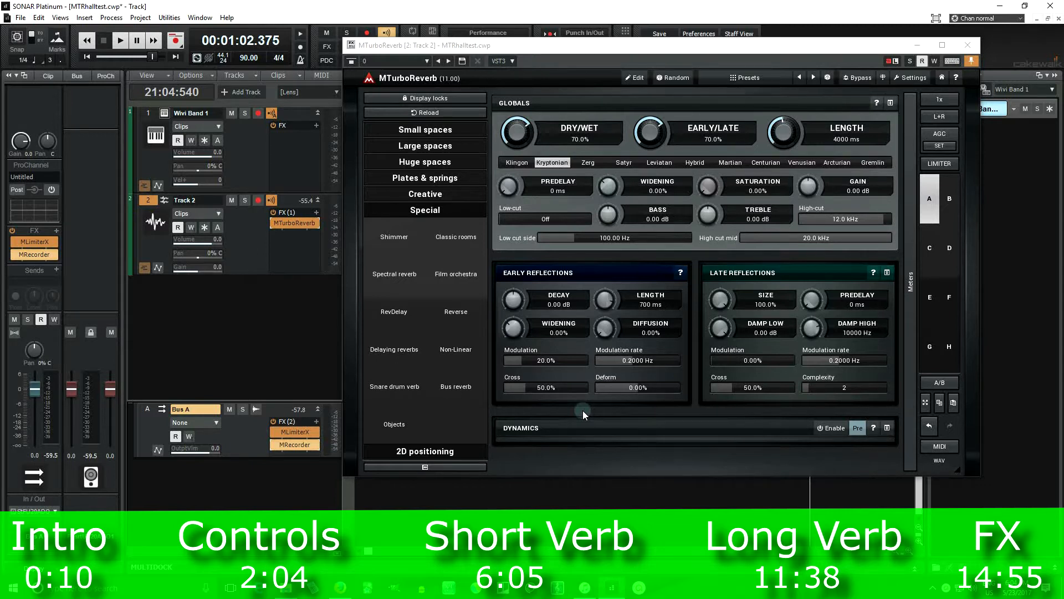
Try out several Small spaces reverbs in turn and load Percussive space
click(424, 132)
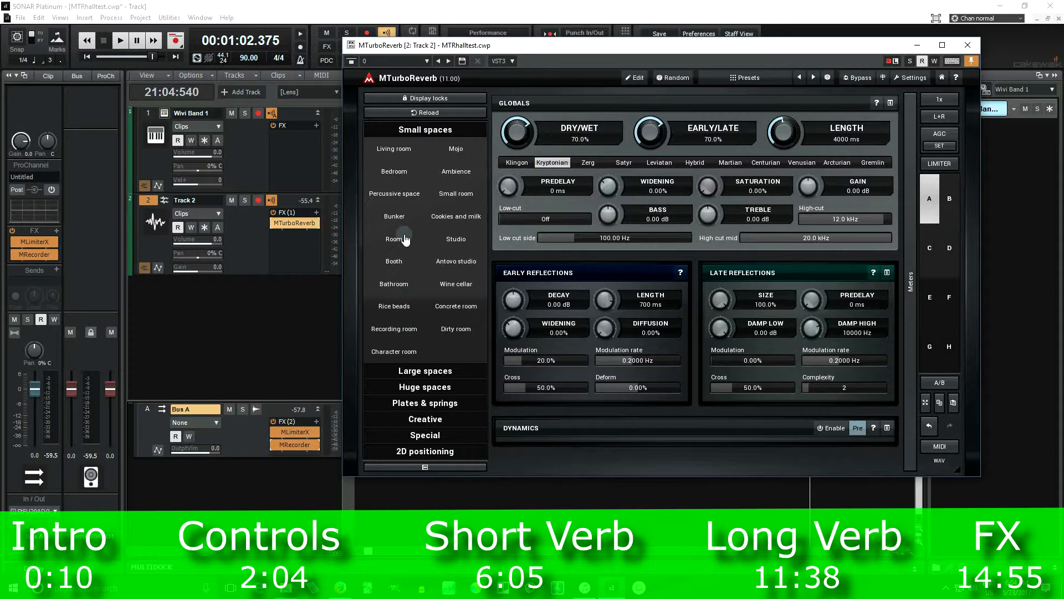
click(402, 151)
click(446, 155)
click(450, 219)
click(409, 244)
click(442, 286)
click(410, 307)
click(396, 237)
click(389, 190)
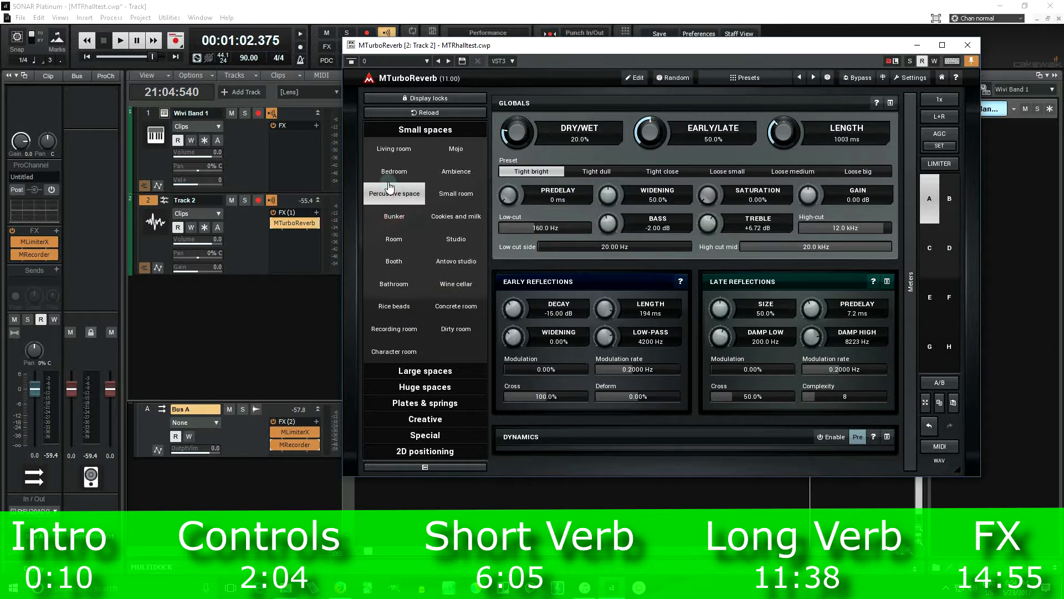
click(418, 238)
Browse the Large spaces, Huge spaces, Plates & springs, Creative, Special and 2D positioning categories, and return to Small spaces
click(424, 371)
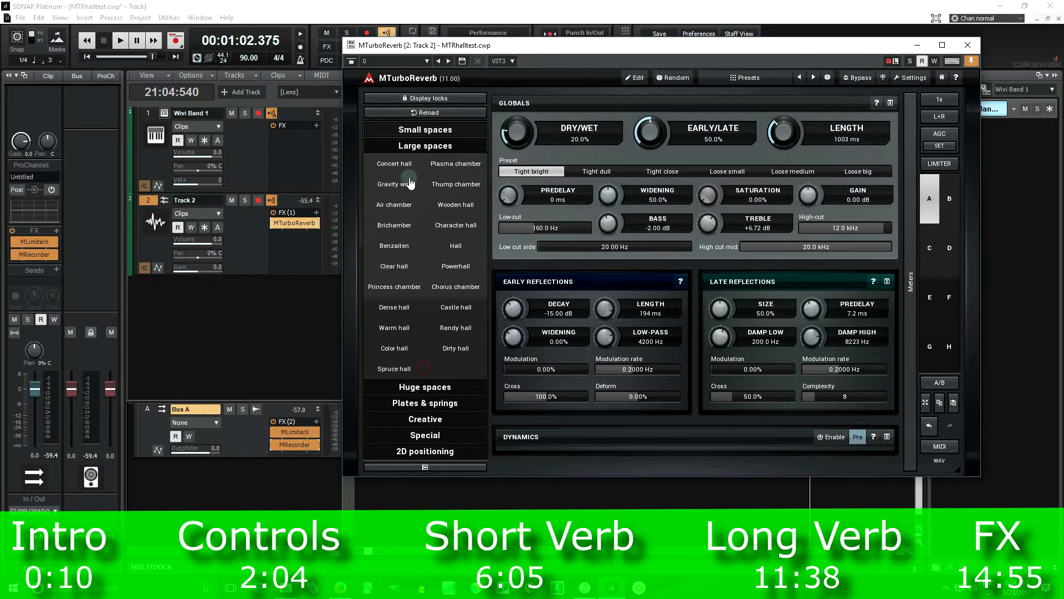
click(429, 385)
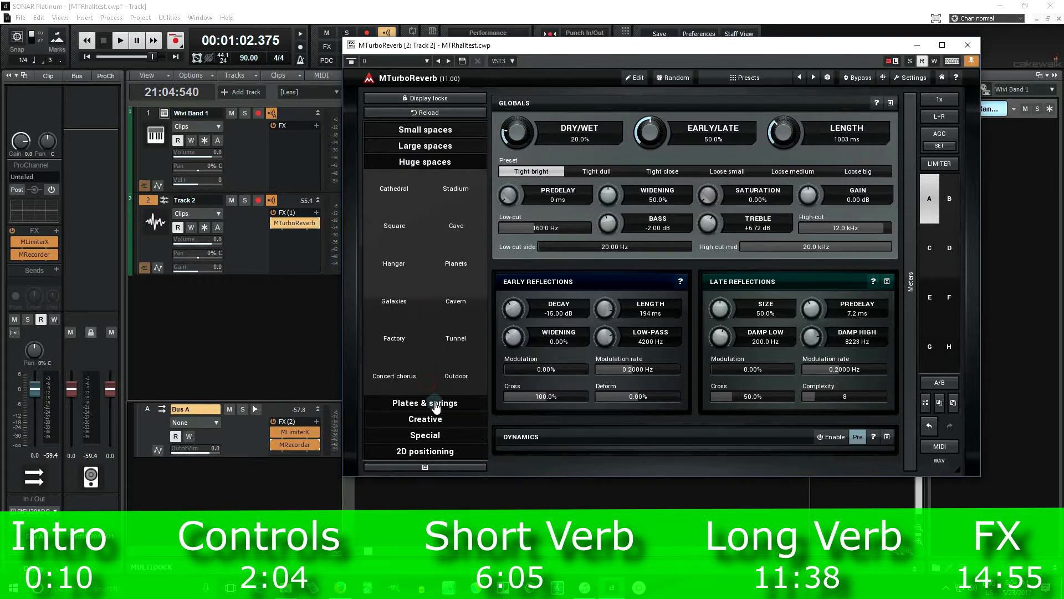
click(436, 407)
click(439, 420)
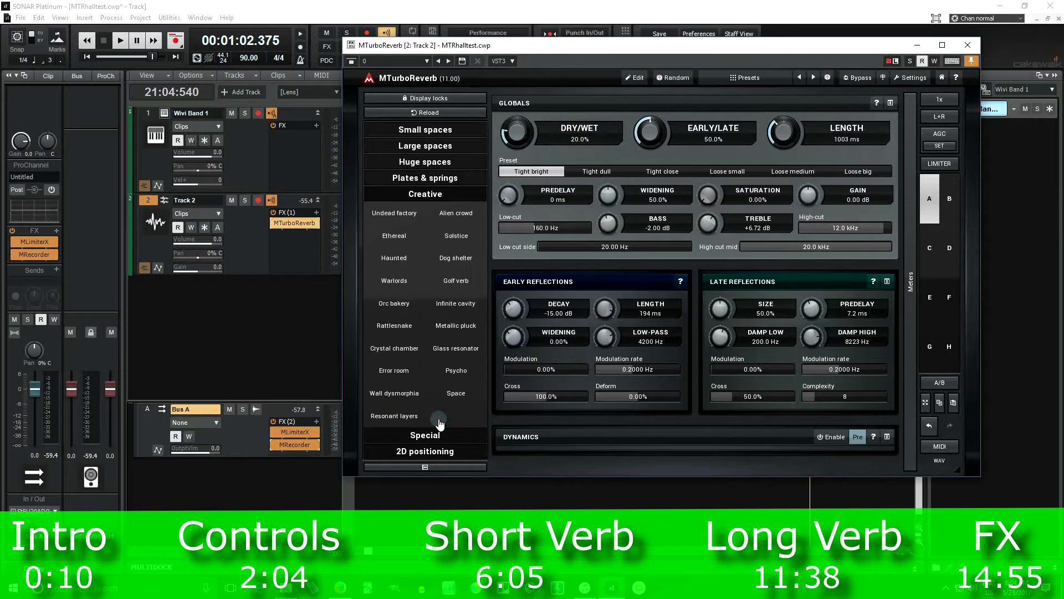
click(435, 435)
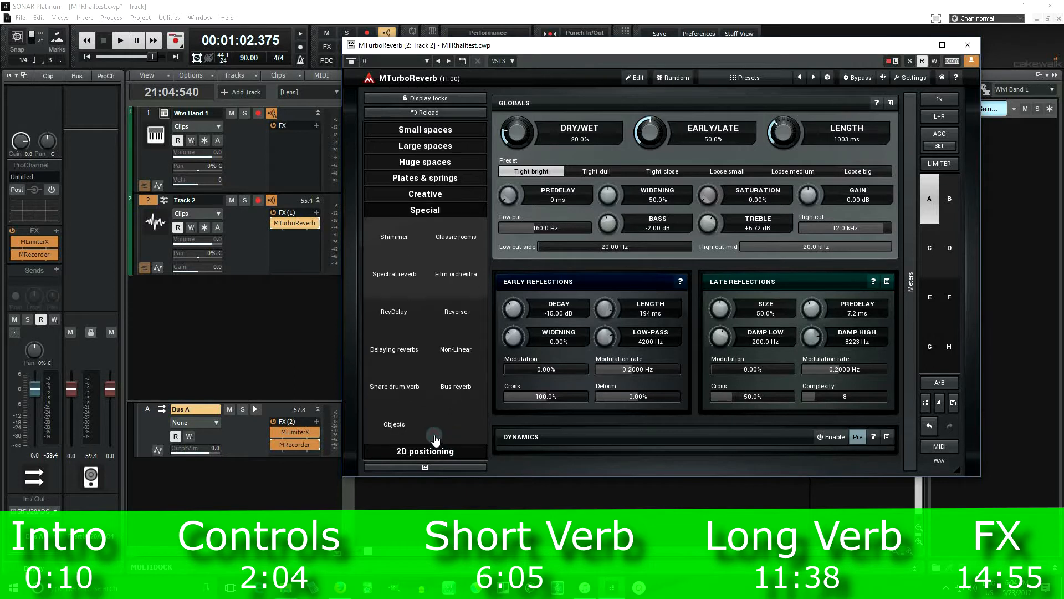
click(438, 454)
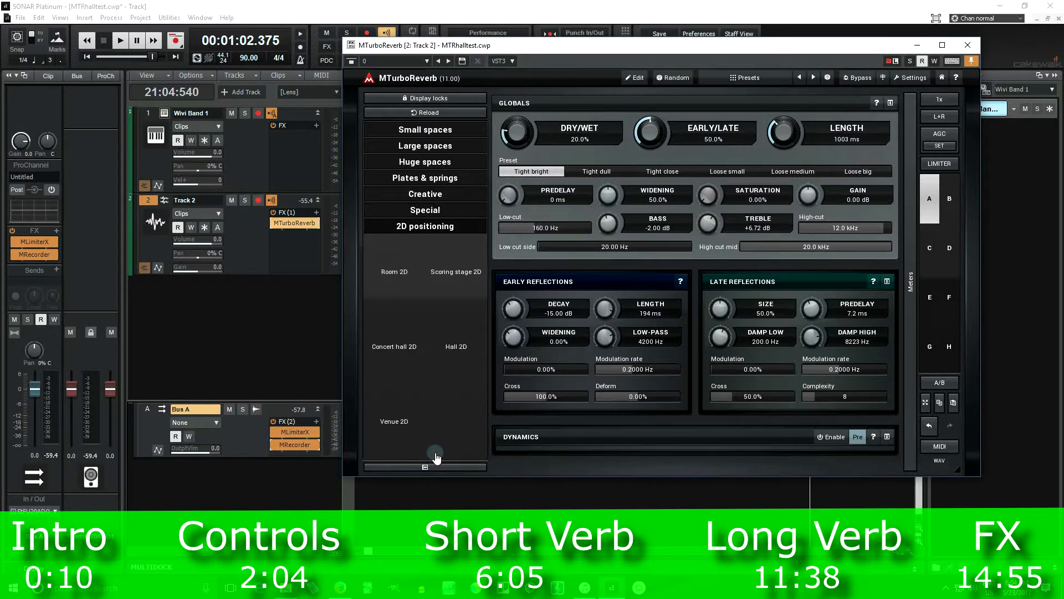
click(420, 132)
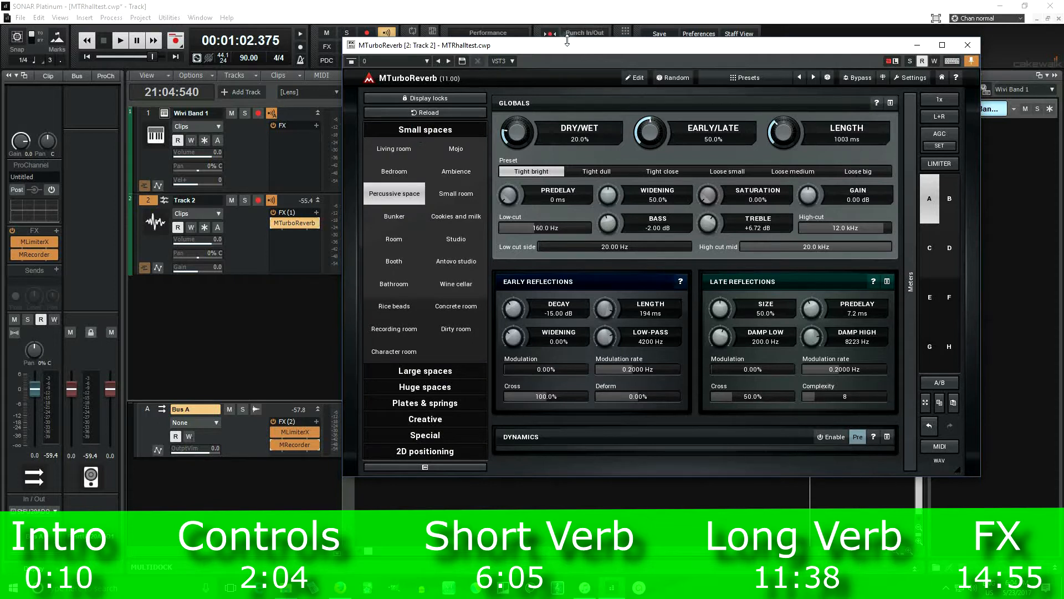
Examine the Early Reflections 2 module in the reverb's edit view and return to the simple view
drag(576, 49, 512, 48)
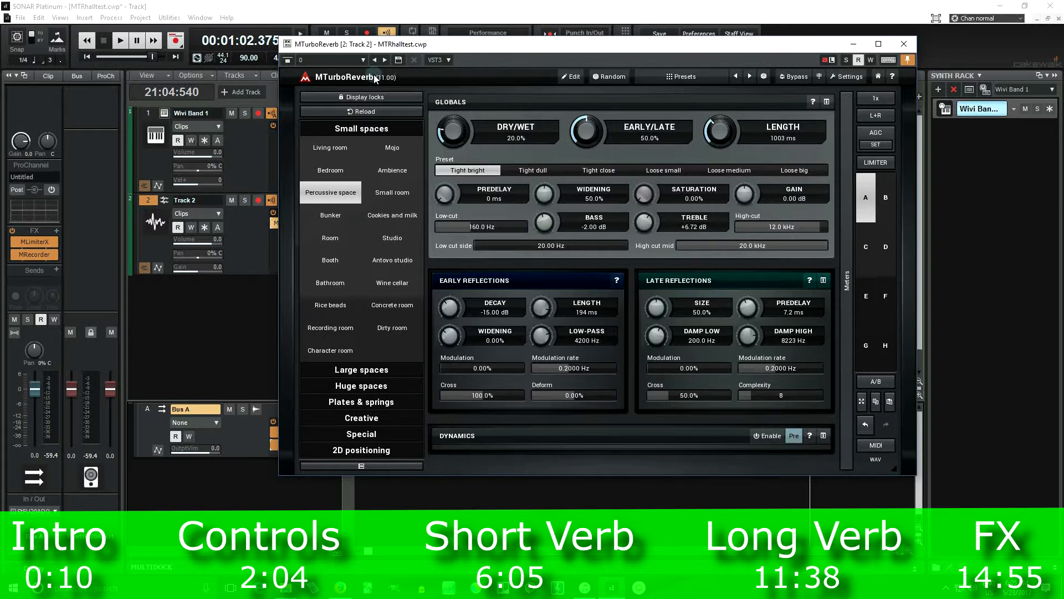
click(576, 77)
click(352, 199)
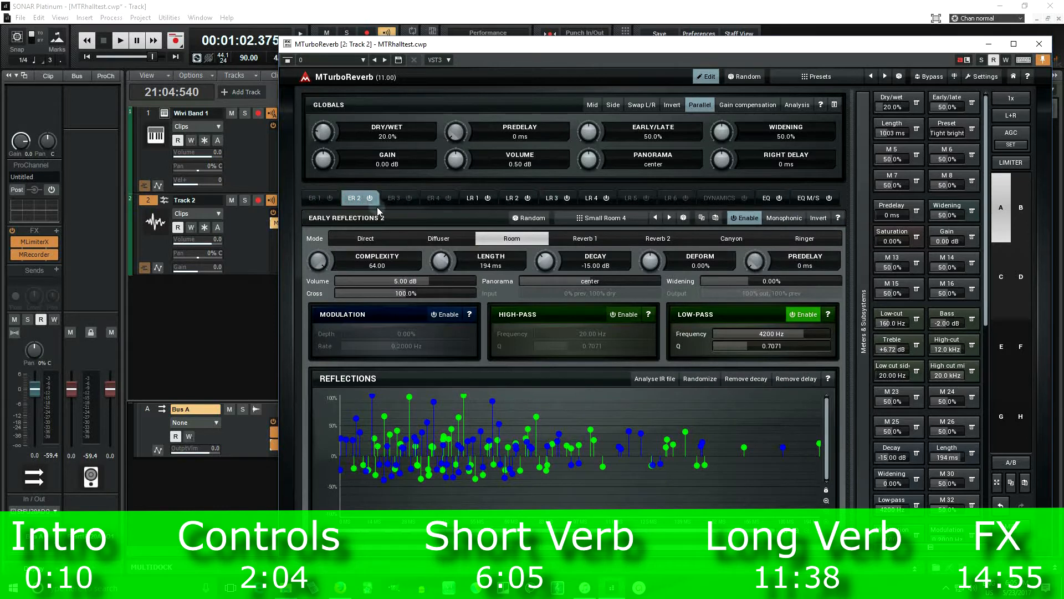
click(707, 77)
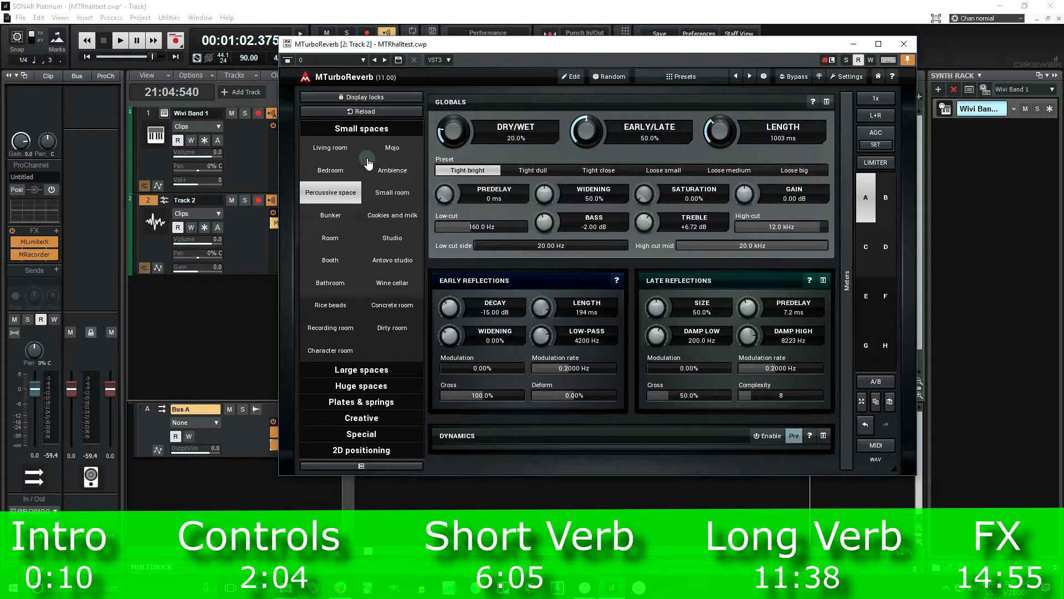
Look through the Acoustic guitar, Drums and Piano preset folders and close the preset browser
click(683, 77)
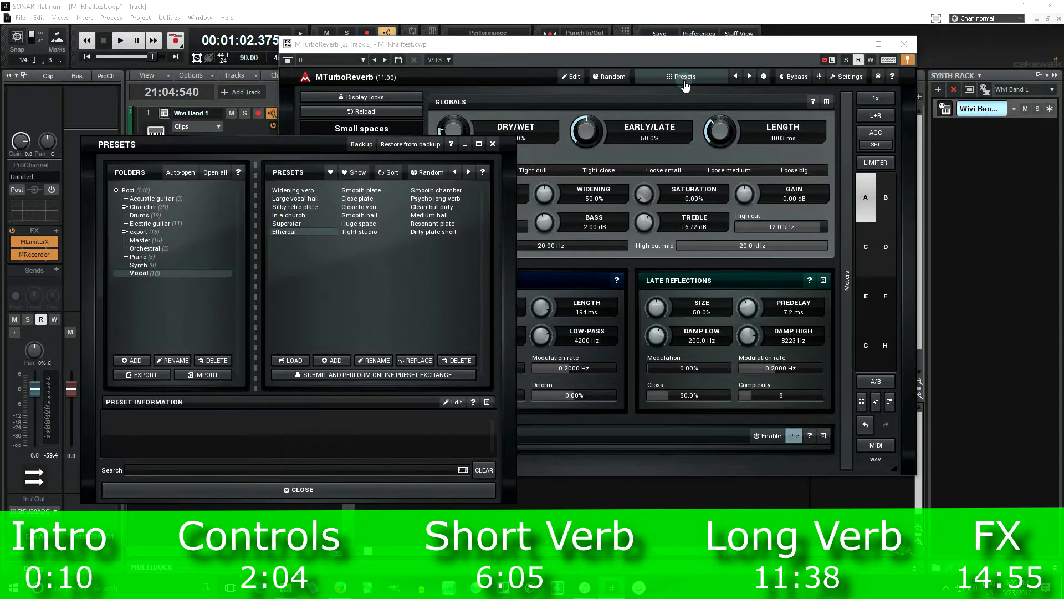
click(173, 199)
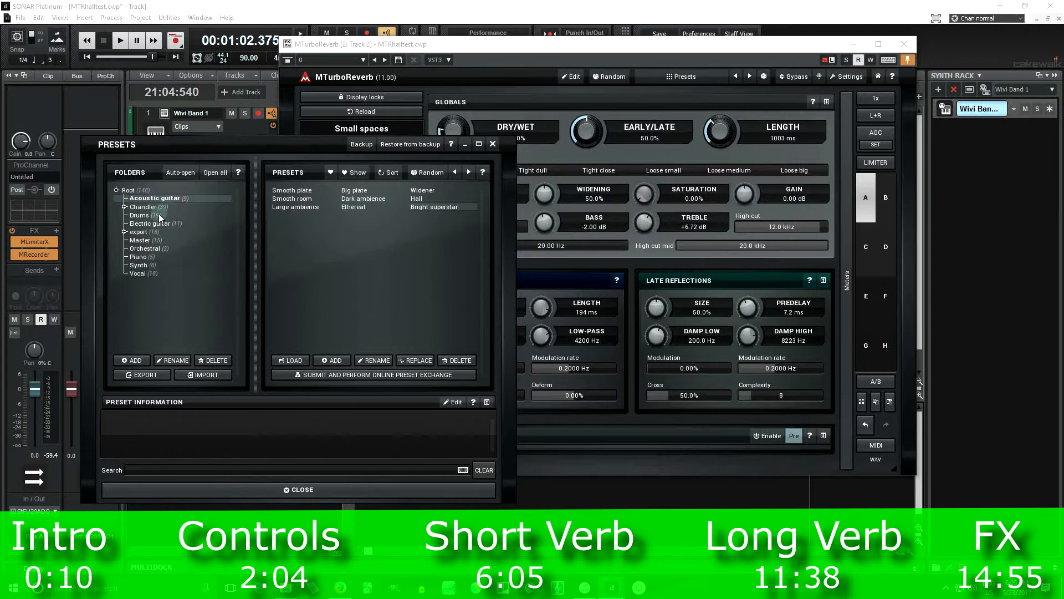
click(159, 215)
click(145, 256)
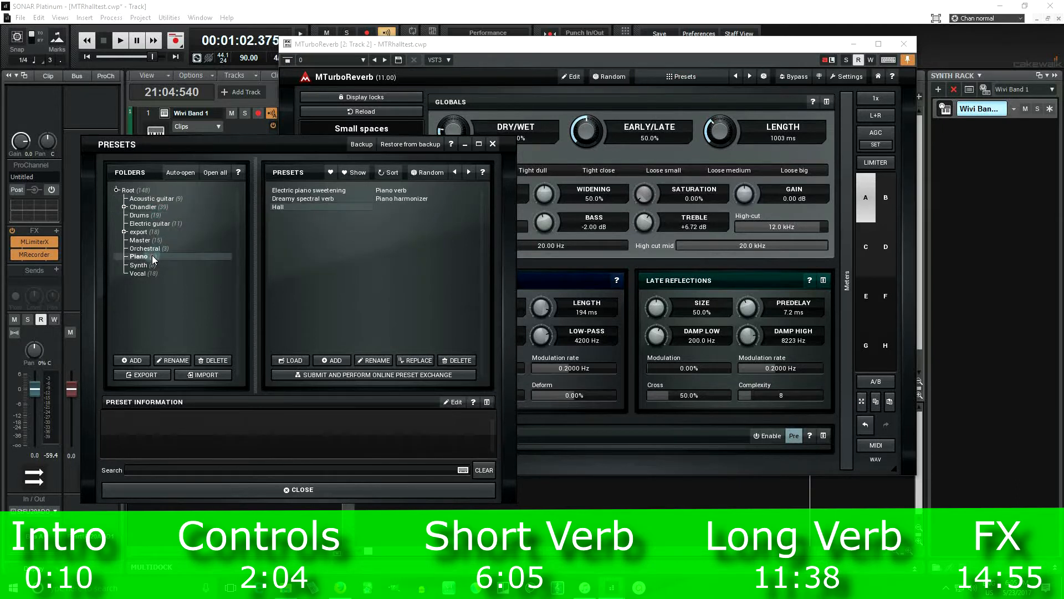
click(492, 144)
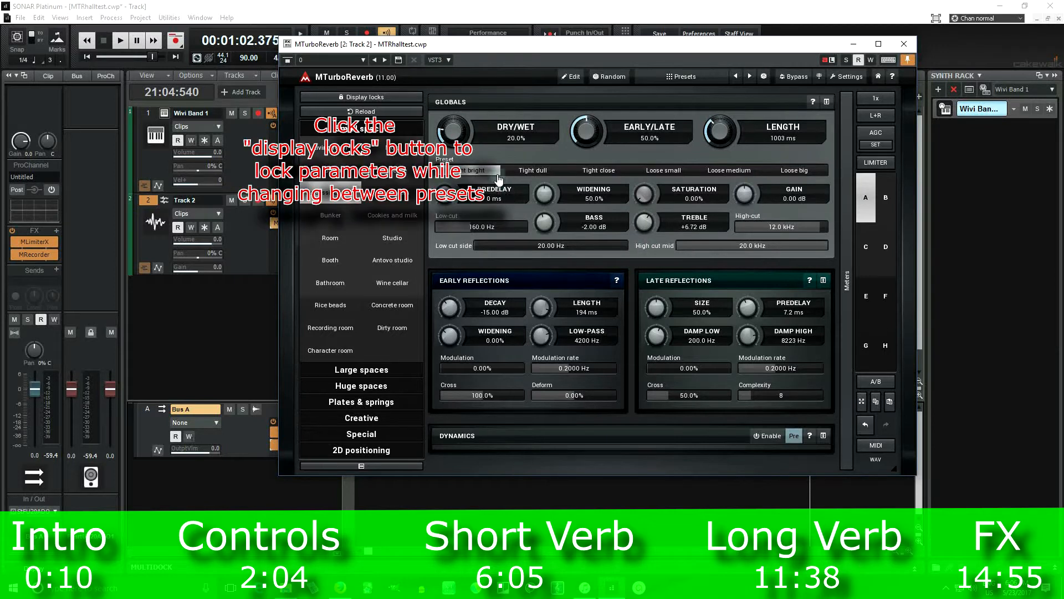
Try the Bedroom reverb, followed by the Creative reverbs Warlords, Glass resonator and Psycho
click(341, 175)
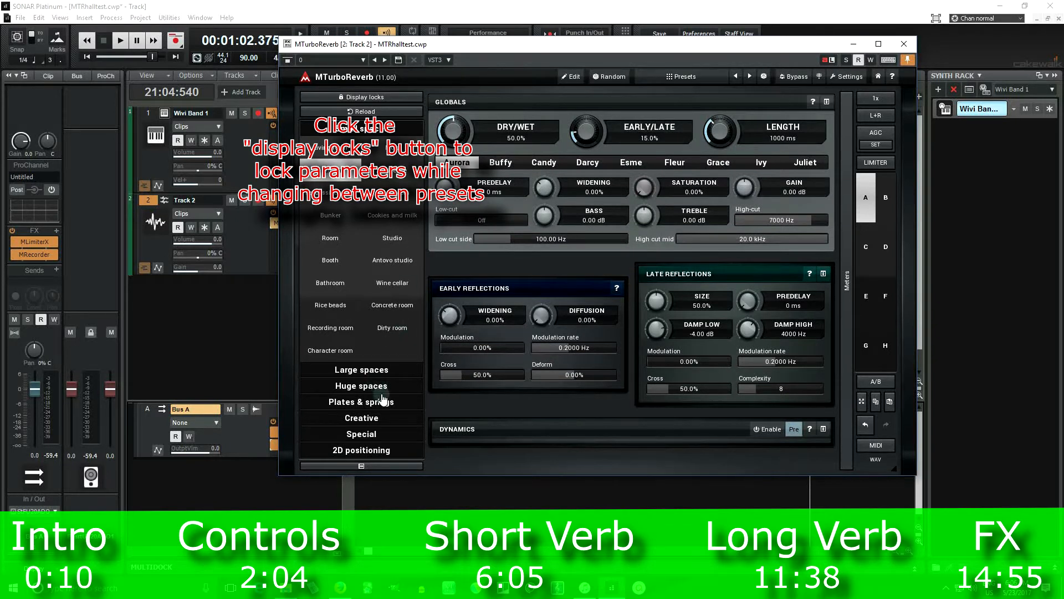
click(385, 418)
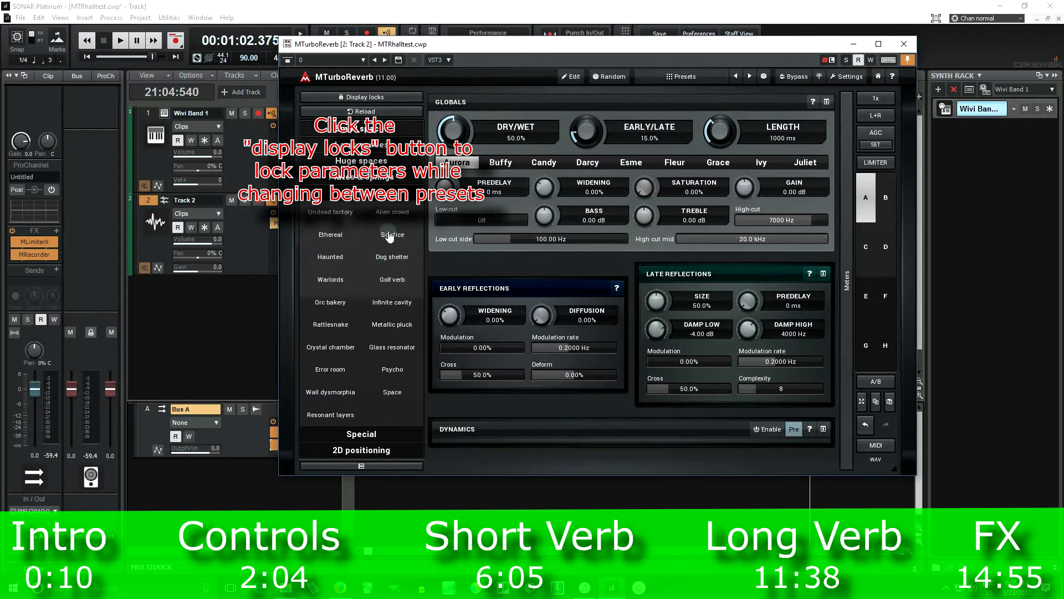
click(348, 277)
click(391, 346)
click(398, 370)
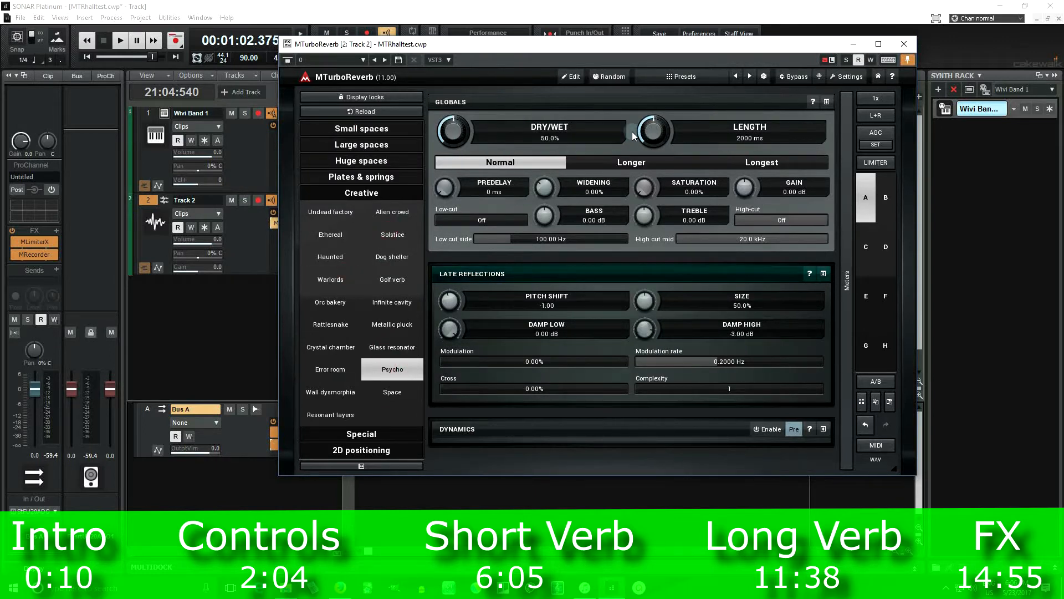
Load the Bedroom reverb from the Small spaces category
click(357, 129)
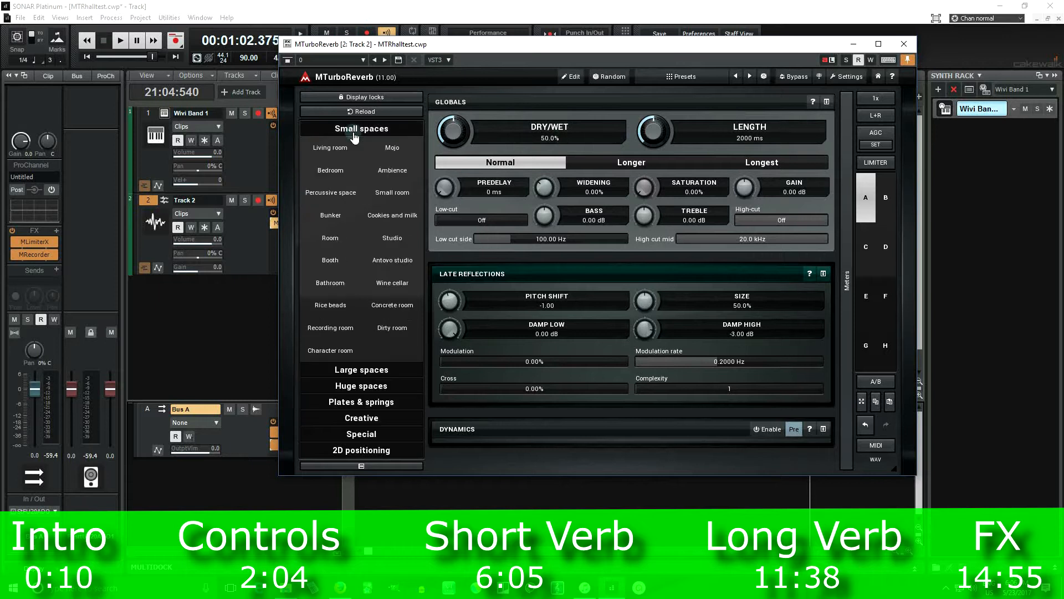
click(344, 173)
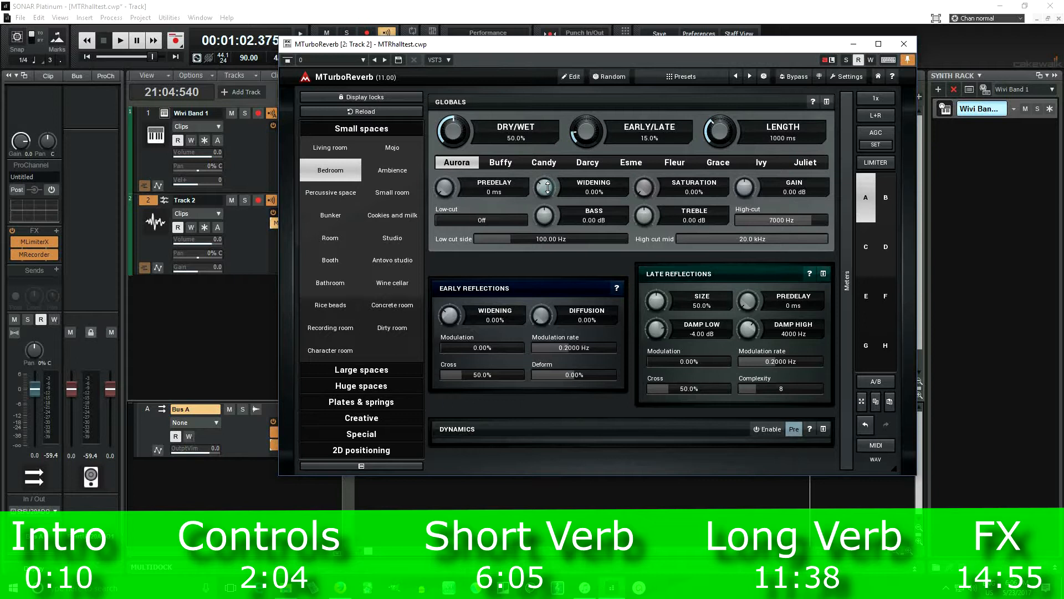
Try out the global Widening control and reset it to 0.00%
drag(548, 187, 548, 187)
double_click(548, 188)
scroll(807, 240, down, 10)
scroll(807, 241, up, 10)
Try the early reflections' Deform and reset it to 0.00%, and vary the late reflections' Complexity before returning it to 8
drag(575, 376, 574, 374)
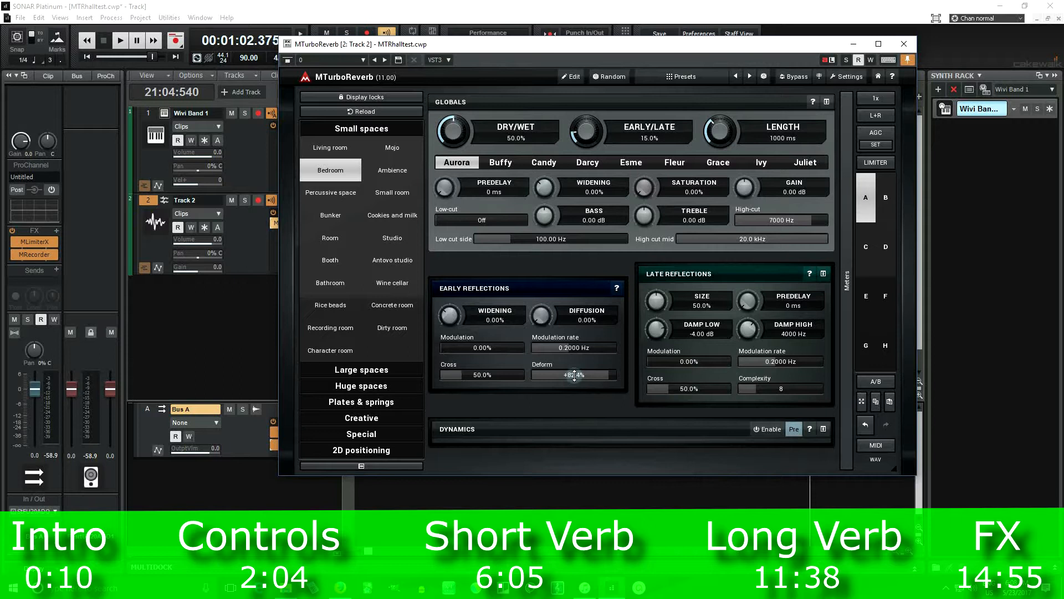
double_click(574, 375)
drag(574, 375, 574, 374)
double_click(575, 374)
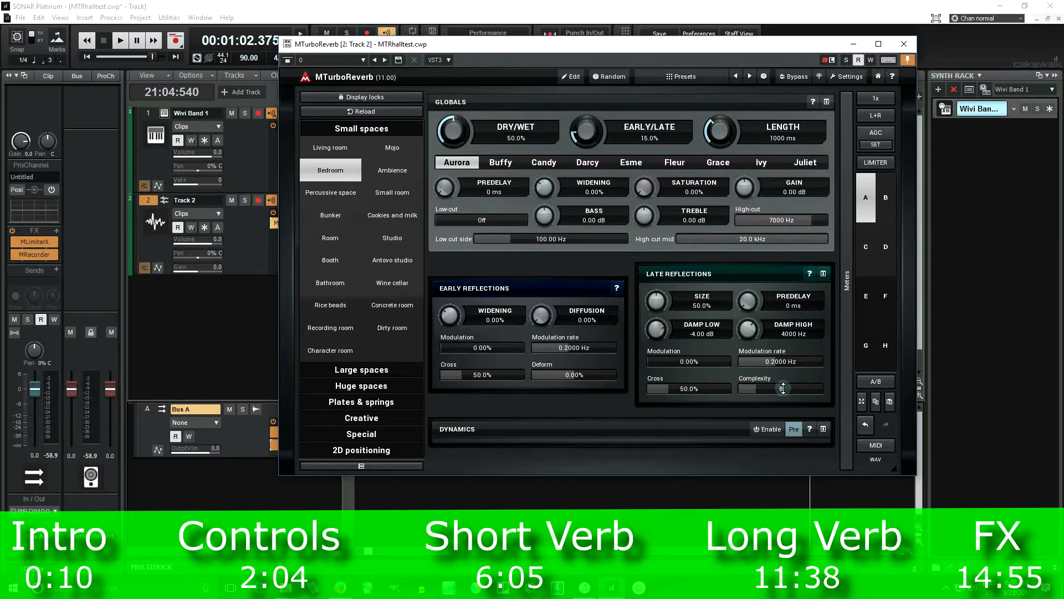
scroll(783, 388, up, 10)
scroll(783, 388, down, 2)
Run the CPU benchmark from the reverb's settings, and dismiss the results and the settings
click(845, 80)
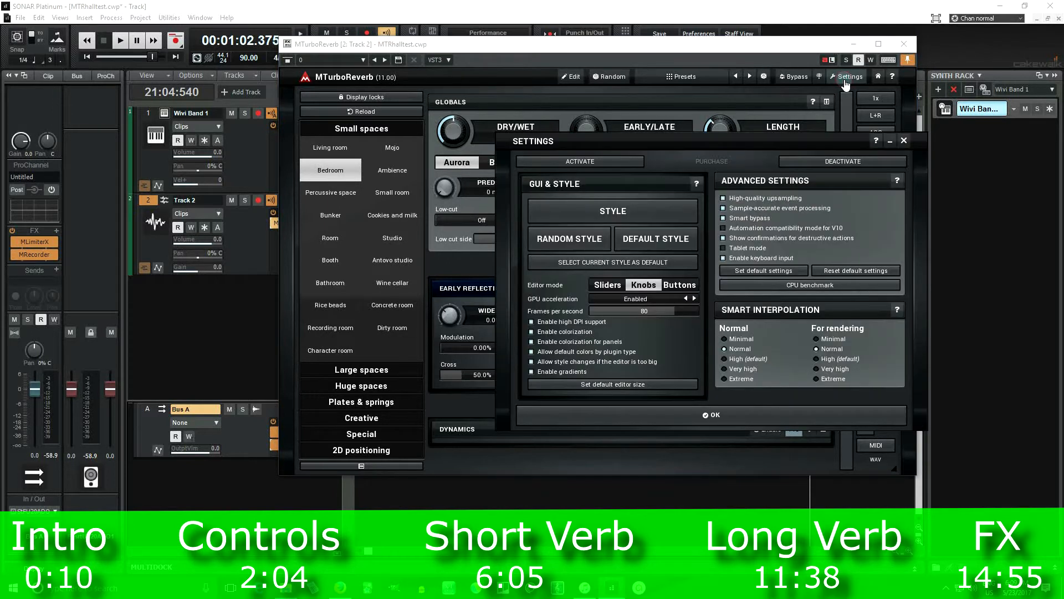
click(815, 286)
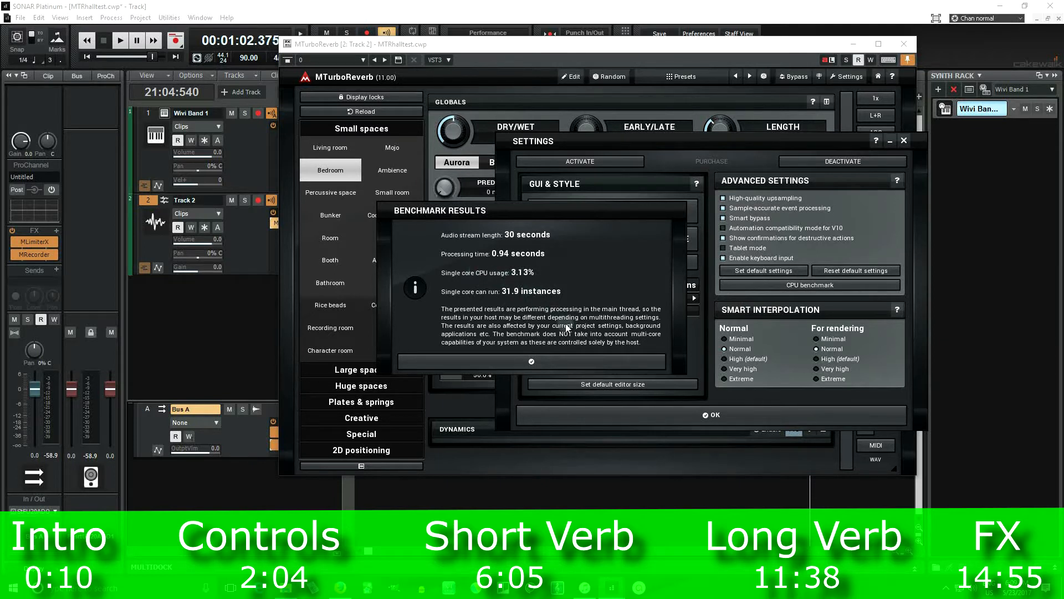
click(578, 366)
click(560, 363)
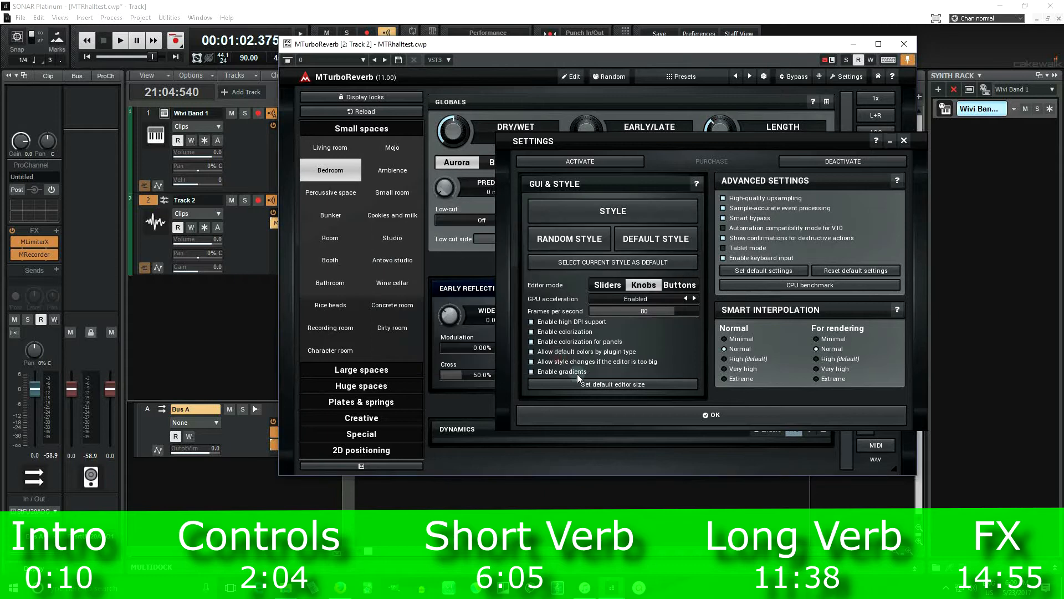
click(684, 418)
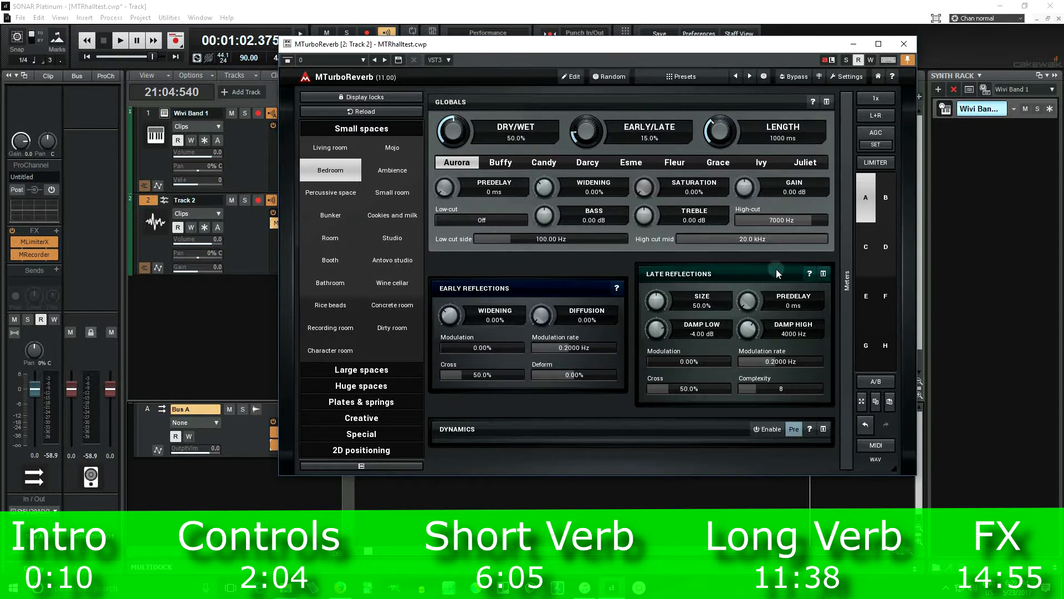
Inspect the Bedroom reverb's Late Reflections 4 module in the edit view and return to the simple view
drag(524, 49, 637, 52)
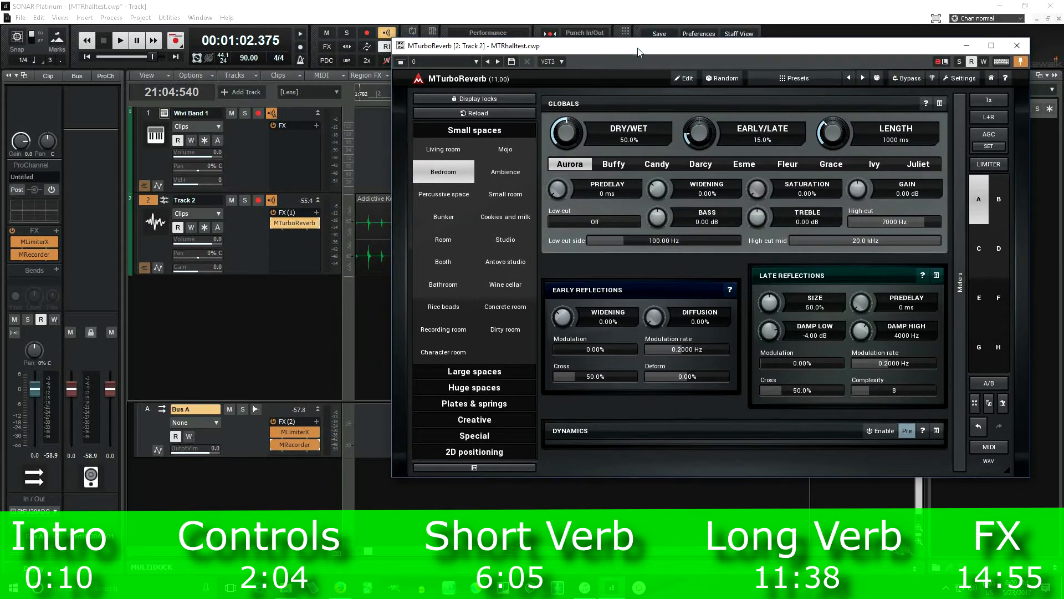
click(684, 79)
drag(693, 49, 585, 22)
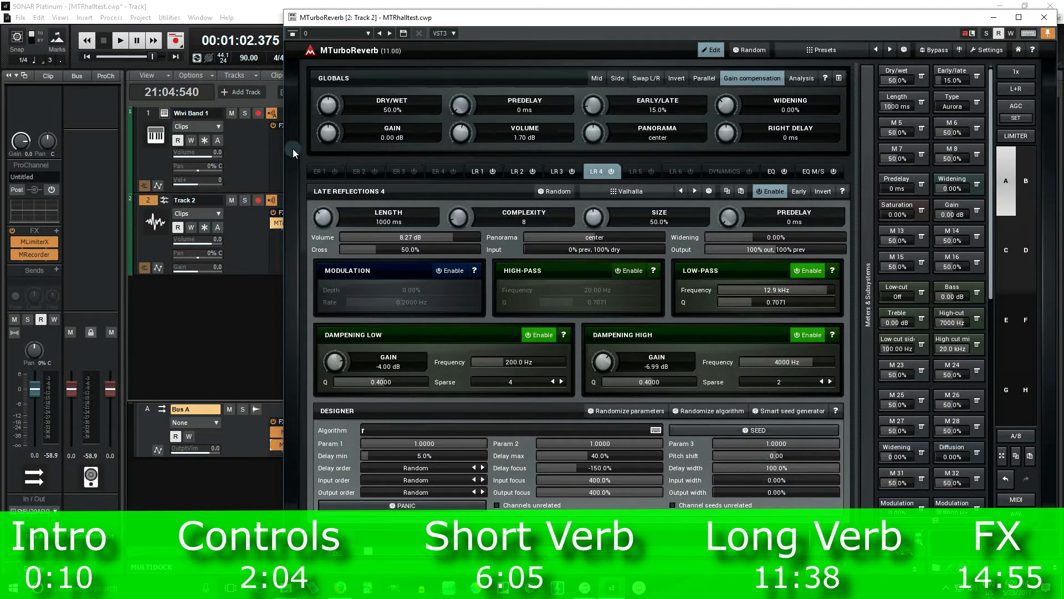
click(713, 53)
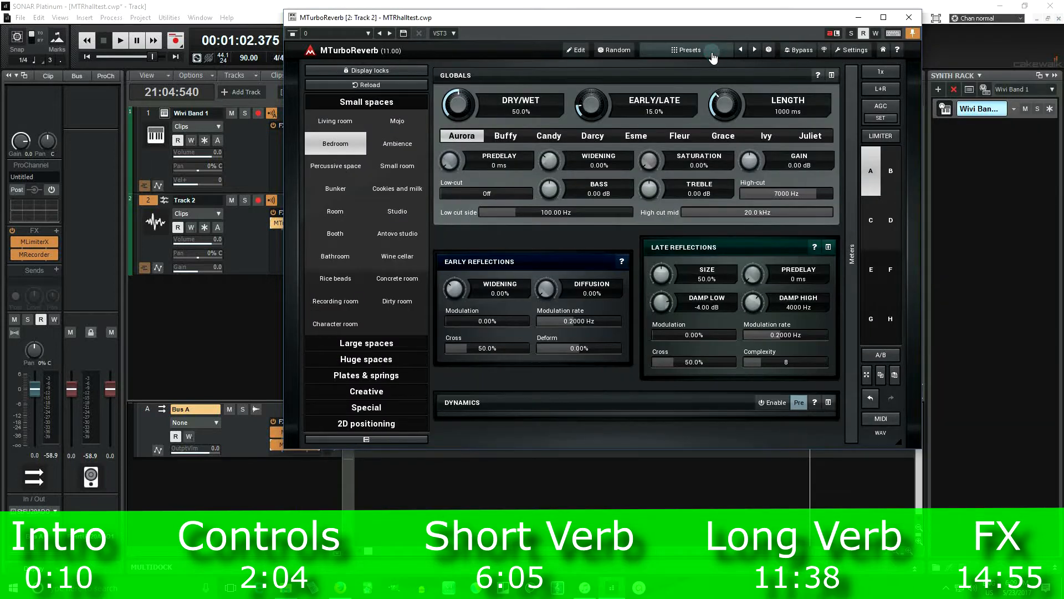
Select the ADDrop clip on Track 2, set the loop range to it, and move the reverb window off the clip
drag(684, 22, 785, 39)
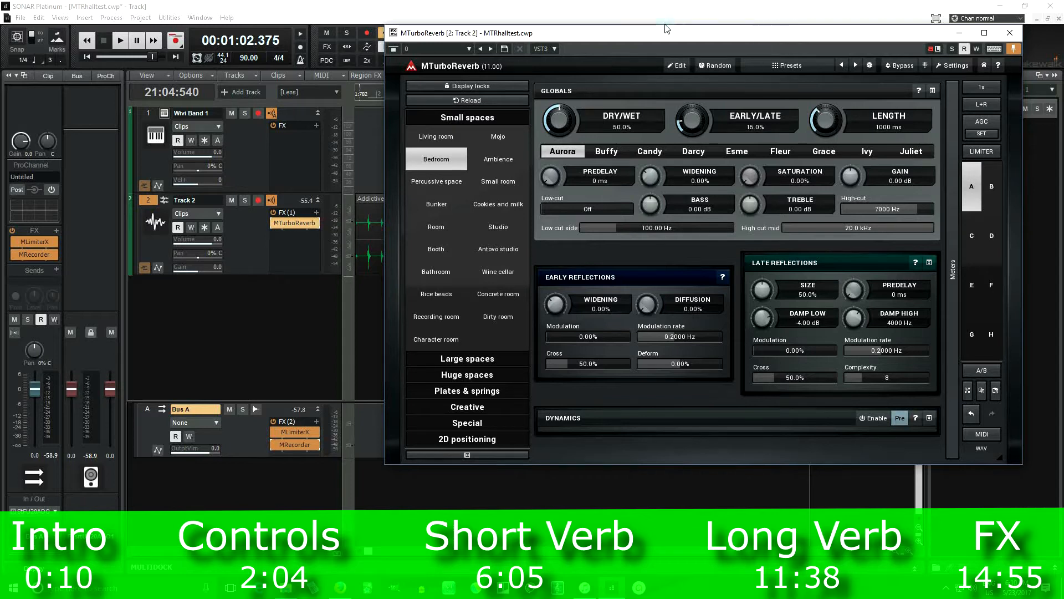
drag(578, 37, 469, 272)
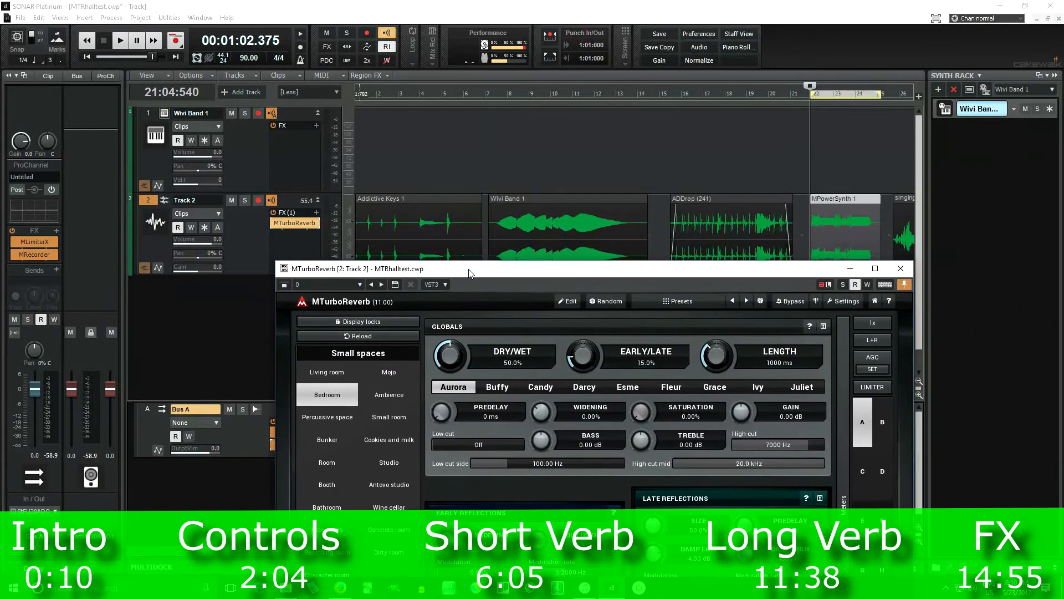
click(712, 212)
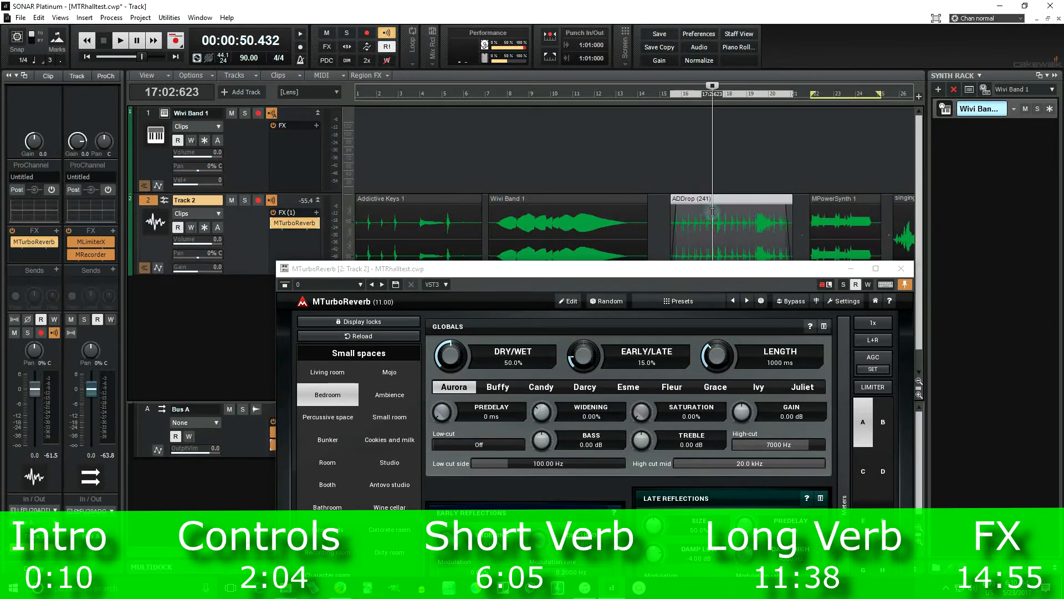
click(412, 55)
click(390, 97)
drag(613, 269, 351, 26)
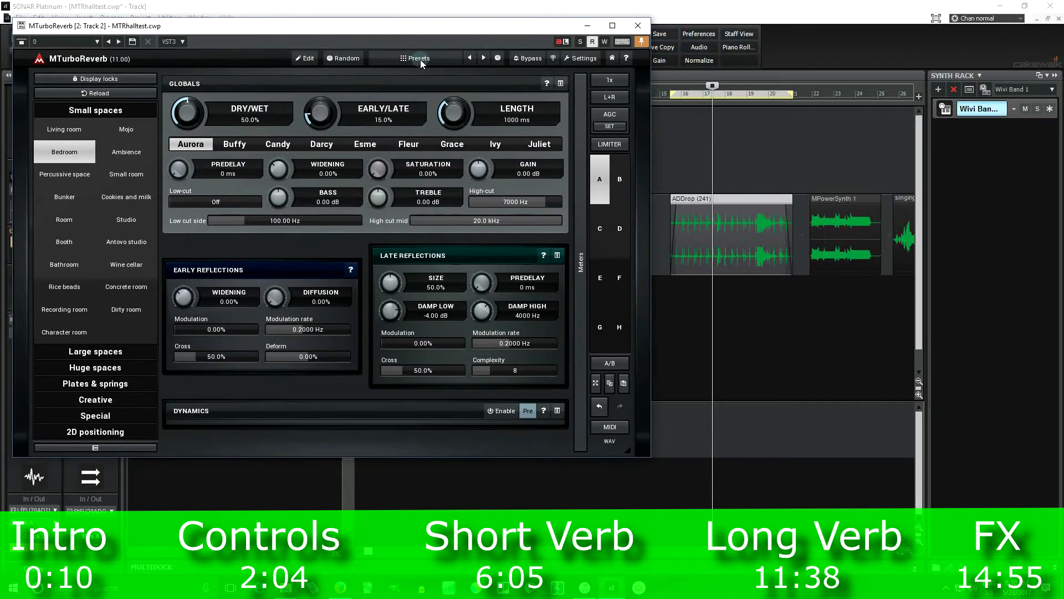
Open the reverb's preset browser and display the presets in the Drums folder
drag(420, 35, 419, 38)
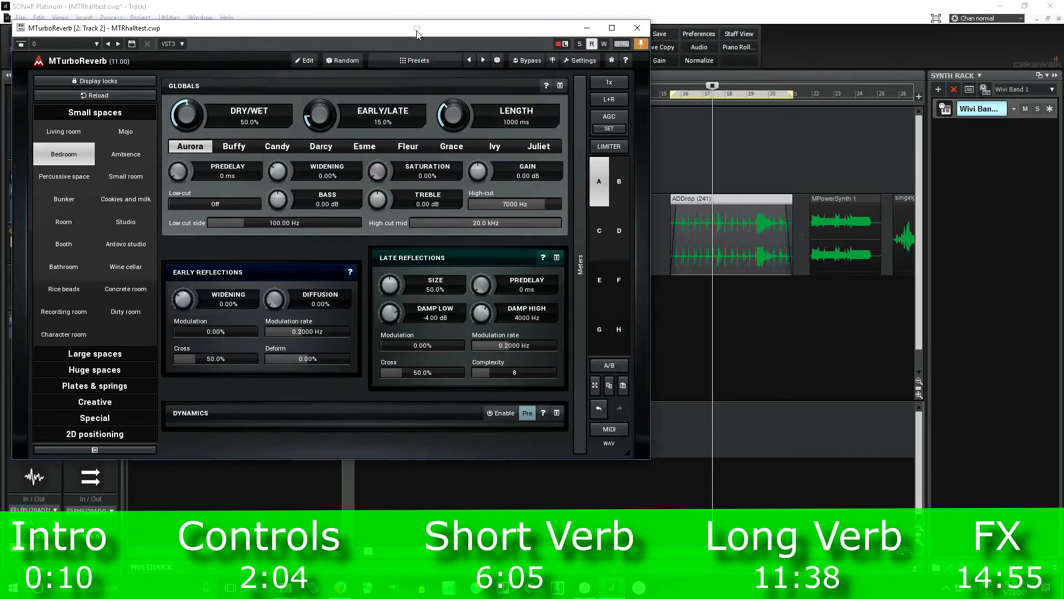
click(420, 61)
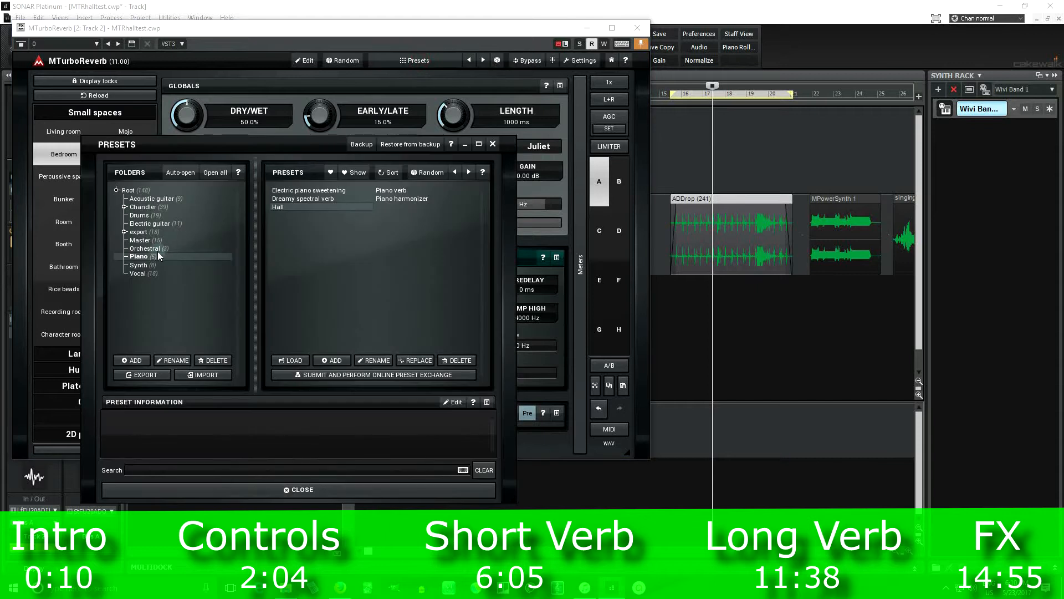
click(146, 216)
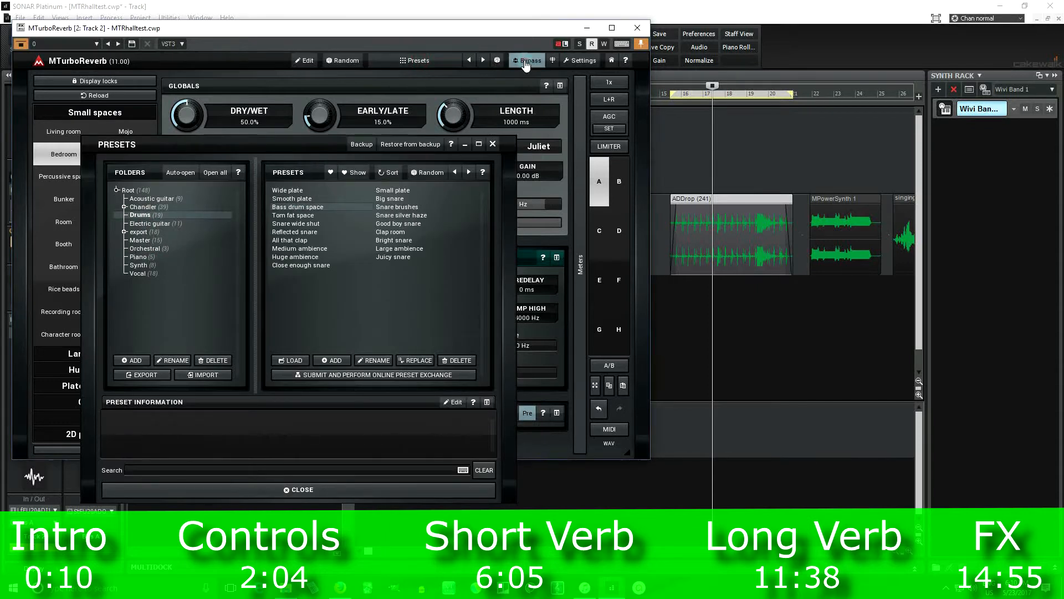
Play the ADDrop clip with the reverb bypassed, stop, and place the playhead near the clip's start
drag(441, 31, 375, 91)
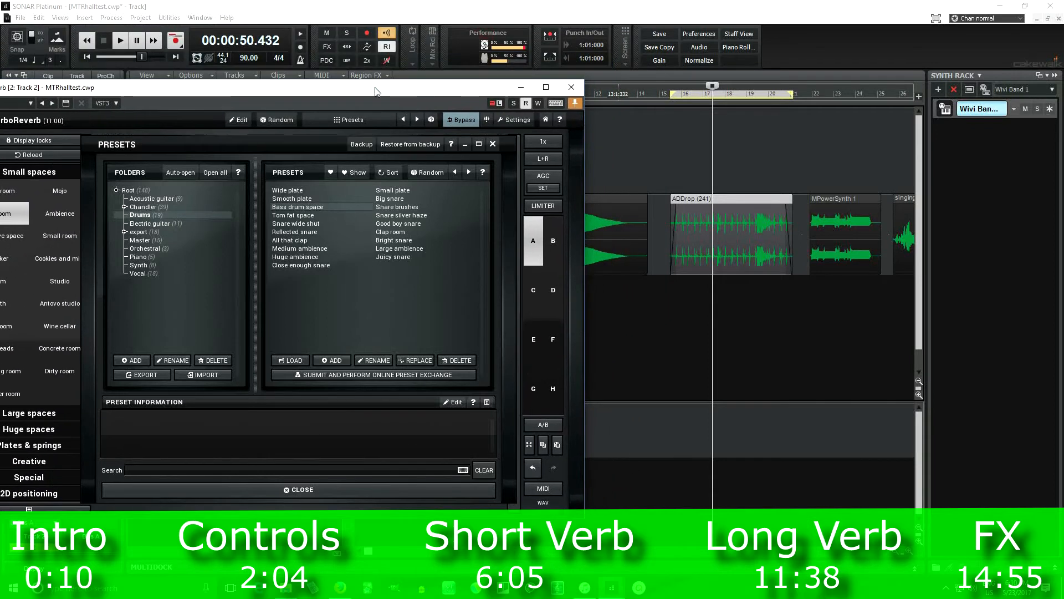
click(122, 42)
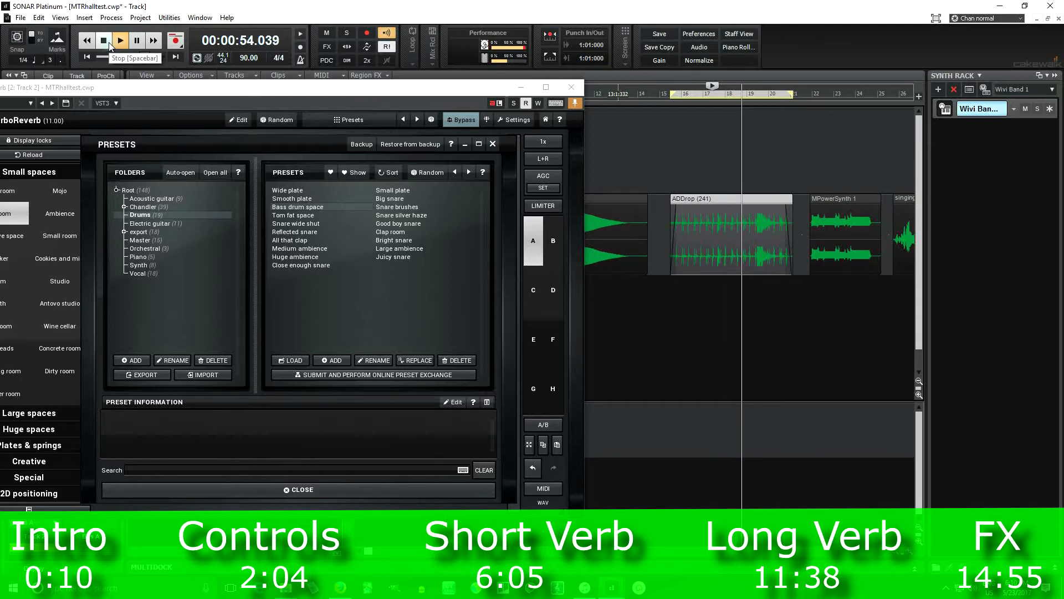
click(109, 45)
click(677, 97)
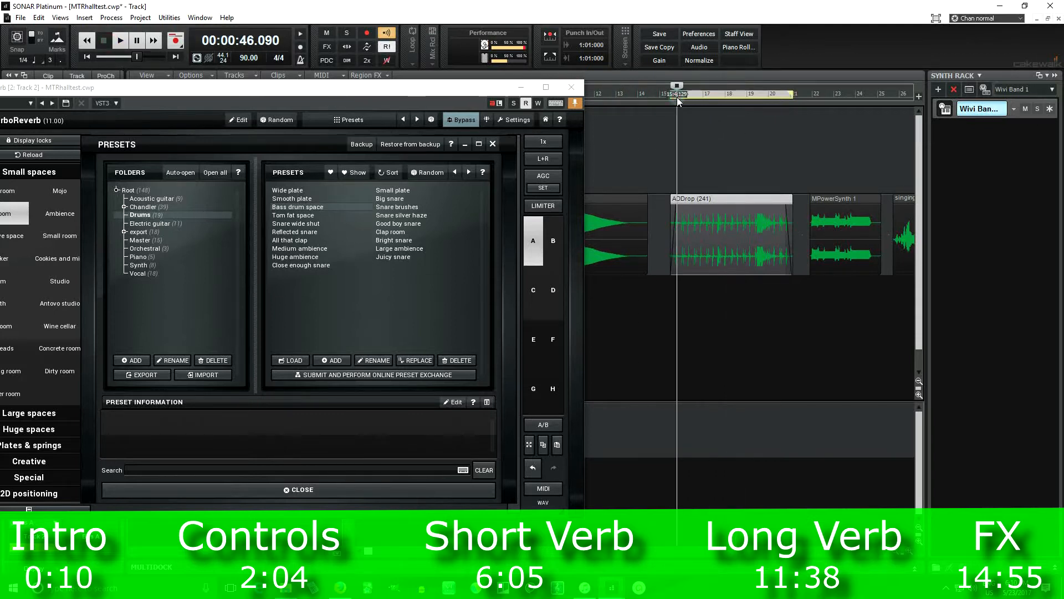
Turn off the reverb bypass and audition the Wide plate, Small plate and Smooth plate presets on the playing drums
click(460, 121)
click(290, 190)
click(120, 45)
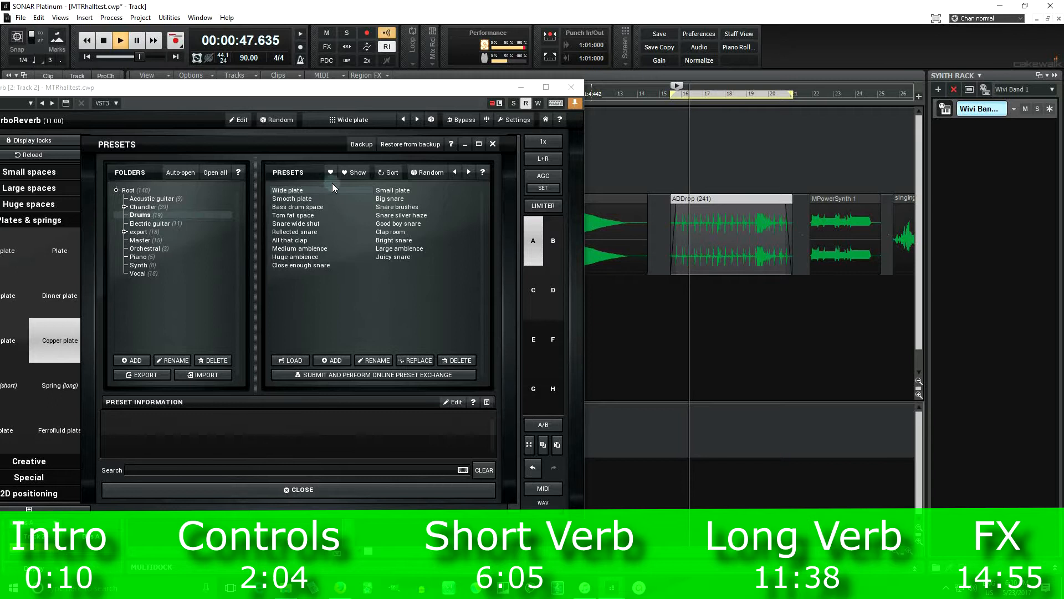
click(390, 191)
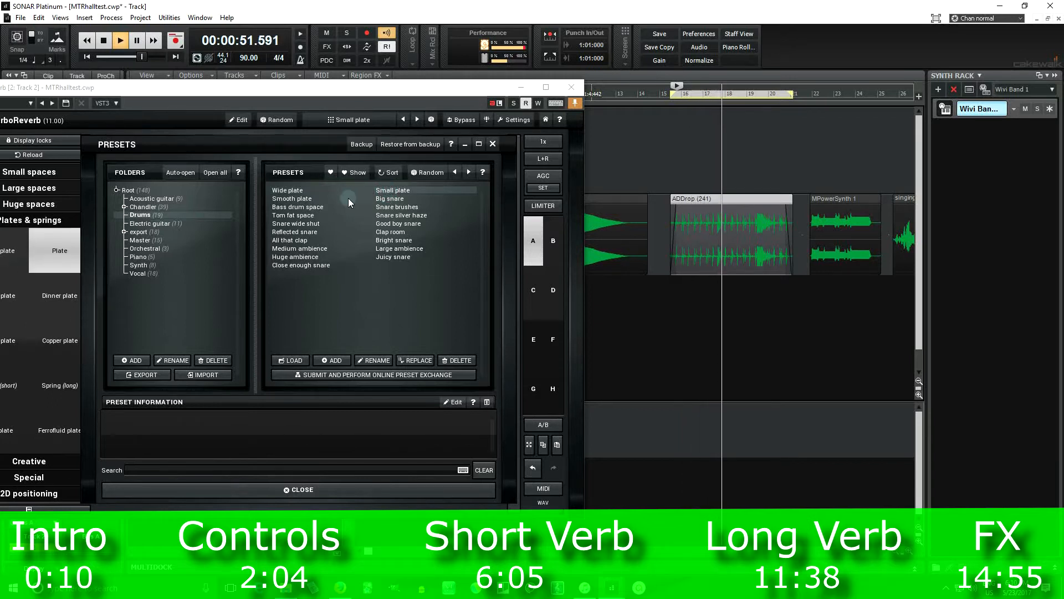
click(305, 199)
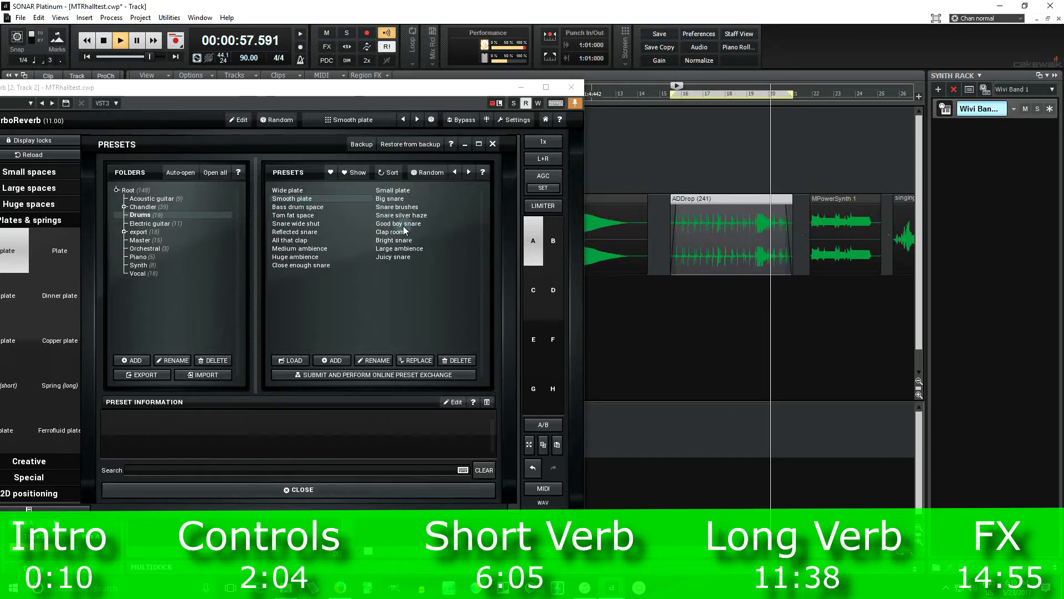
Audition the Reflected snare, Clap room, Bright snare, Medium ambience, Large ambience and Huge ambience presets on the drums
click(321, 231)
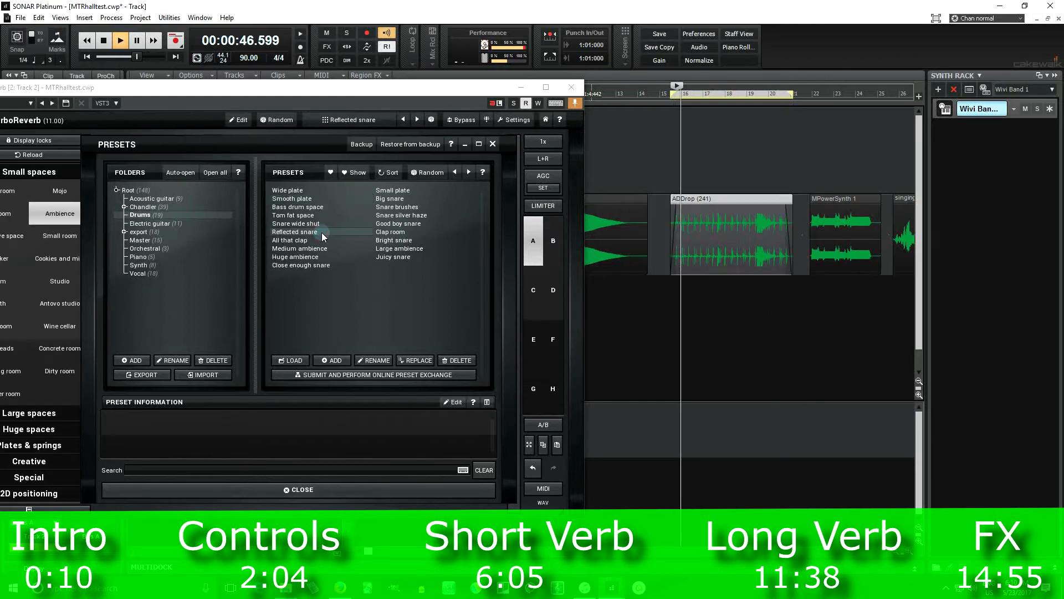
click(394, 231)
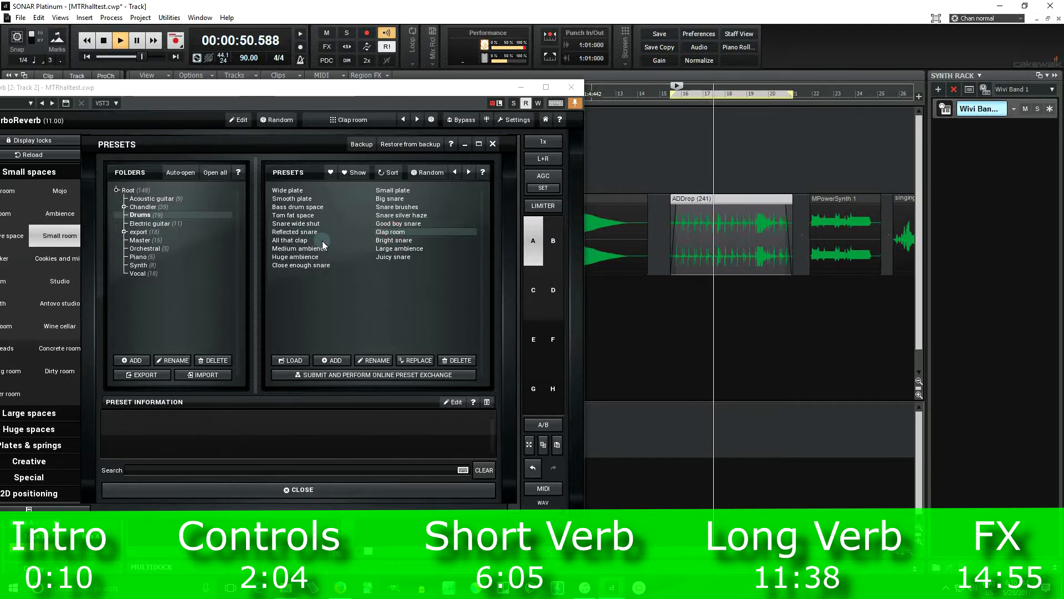
click(387, 242)
click(313, 248)
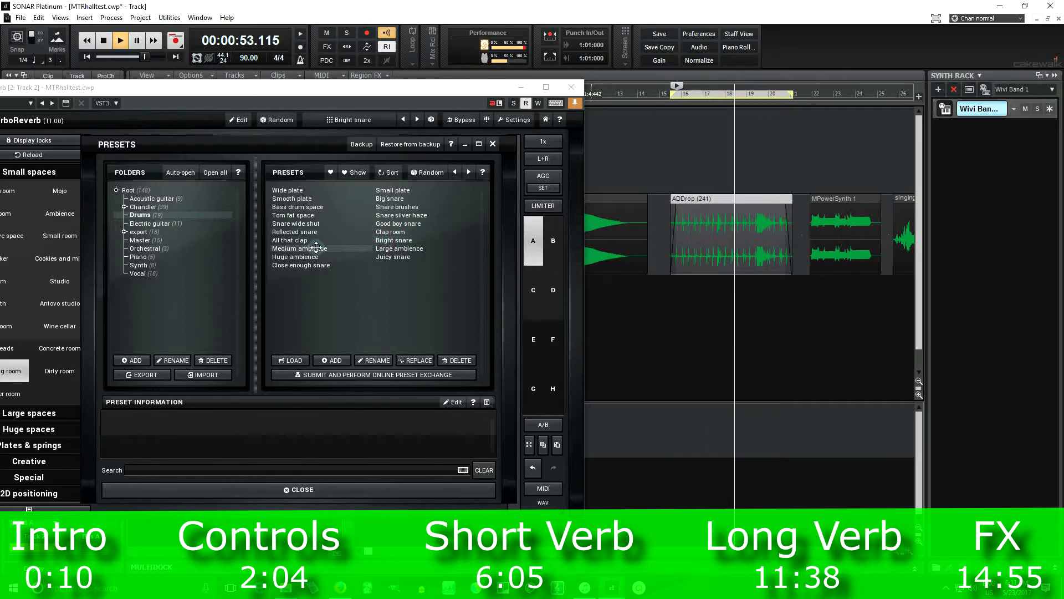
click(409, 248)
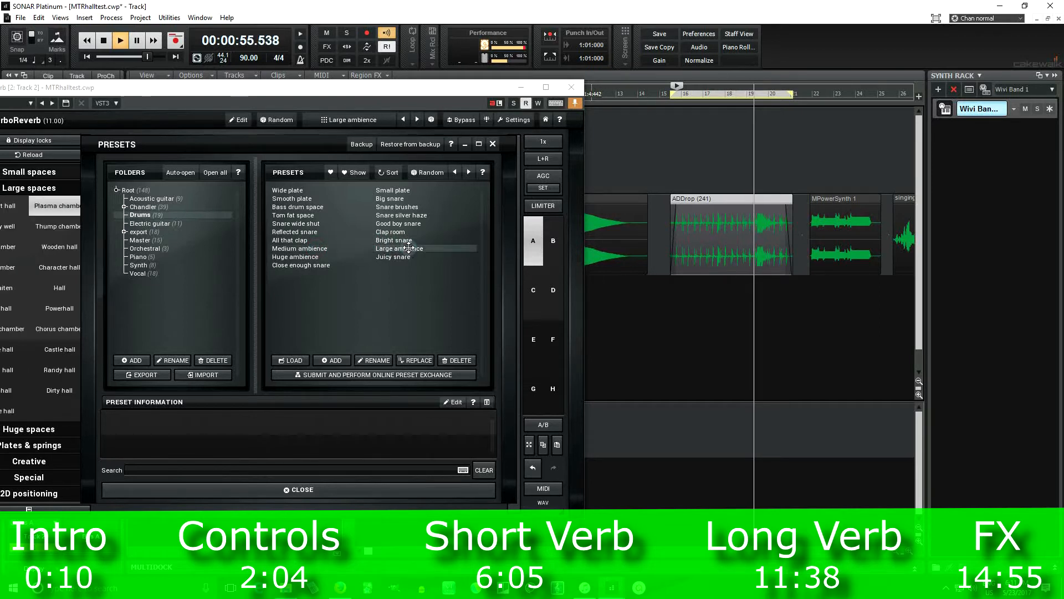
click(308, 257)
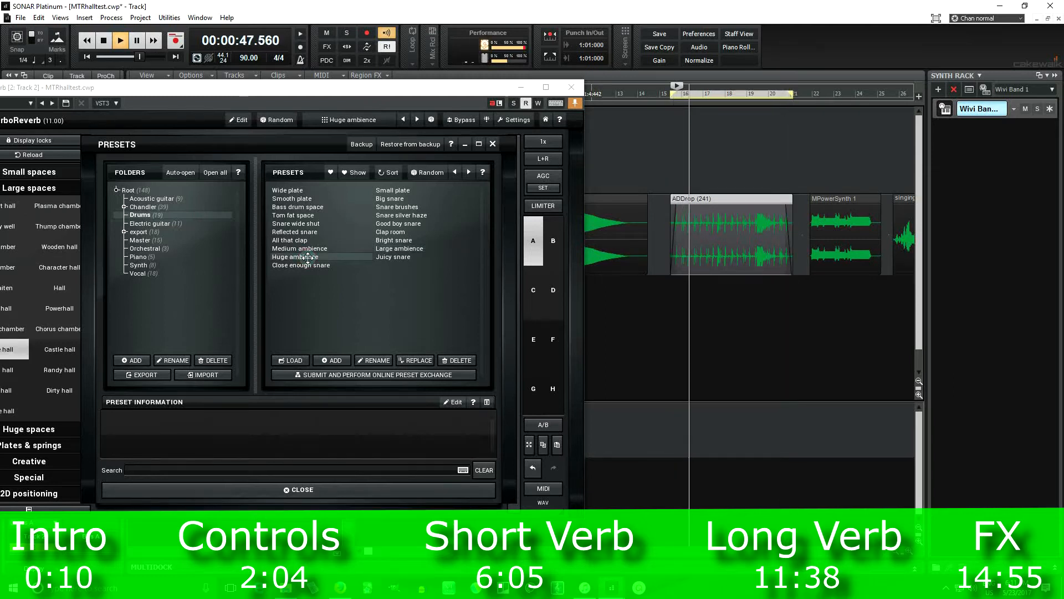
Close the preset browser, stop playback, and move the playhead to just past bar 16
click(396, 490)
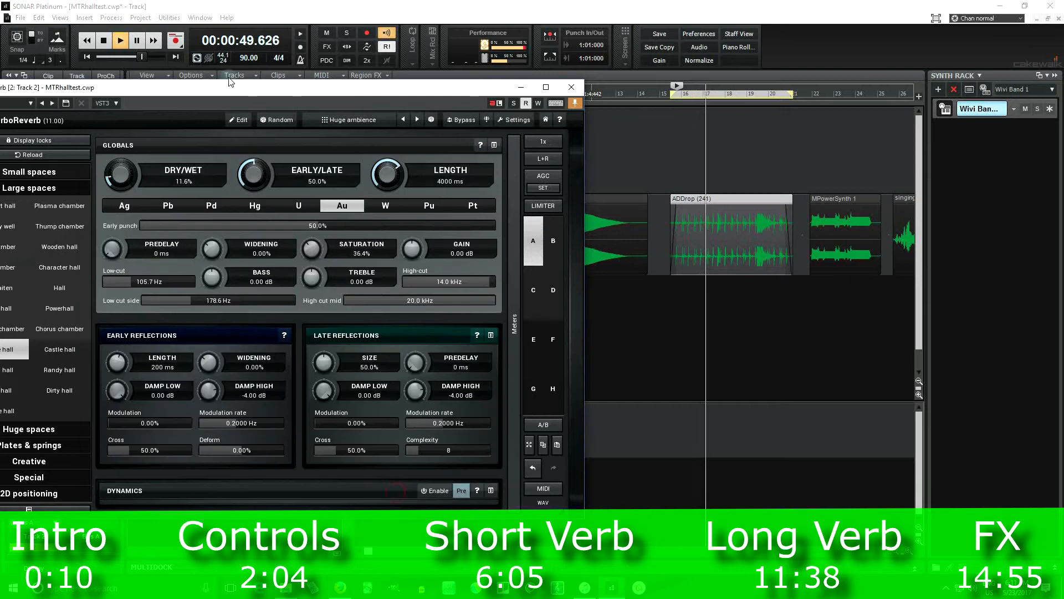
click(107, 43)
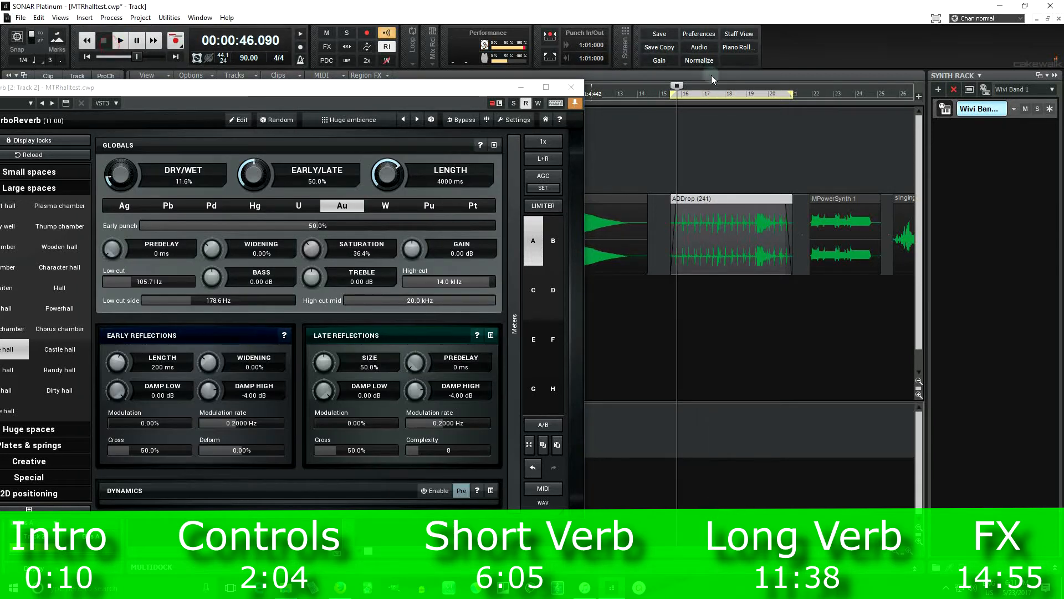
drag(680, 87, 692, 88)
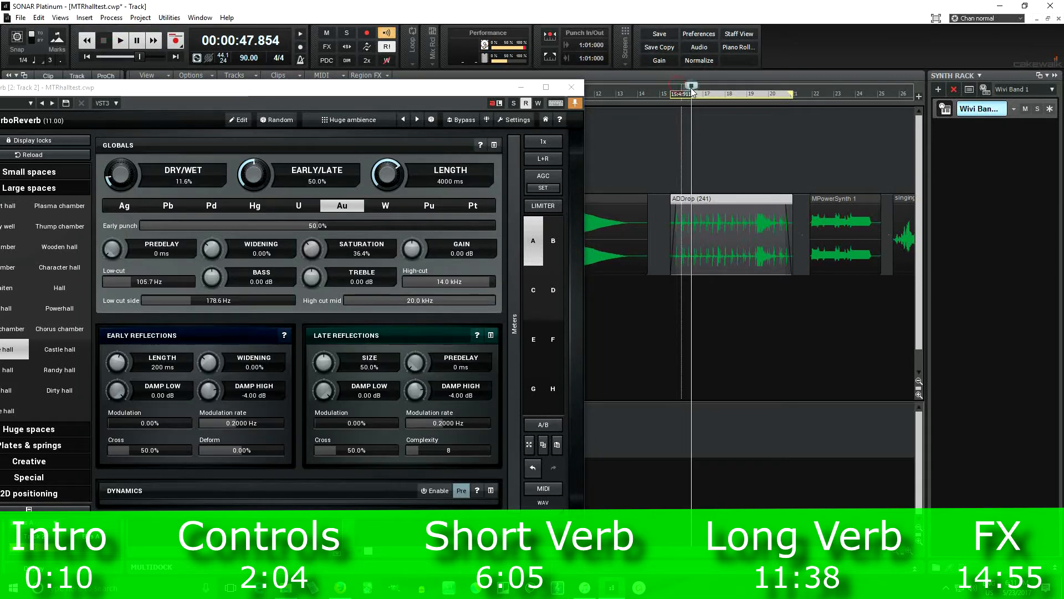
Load the Living room reverb from Small spaces, play the drum clip, and raise Dry/Wet to about 60%
drag(267, 94, 346, 92)
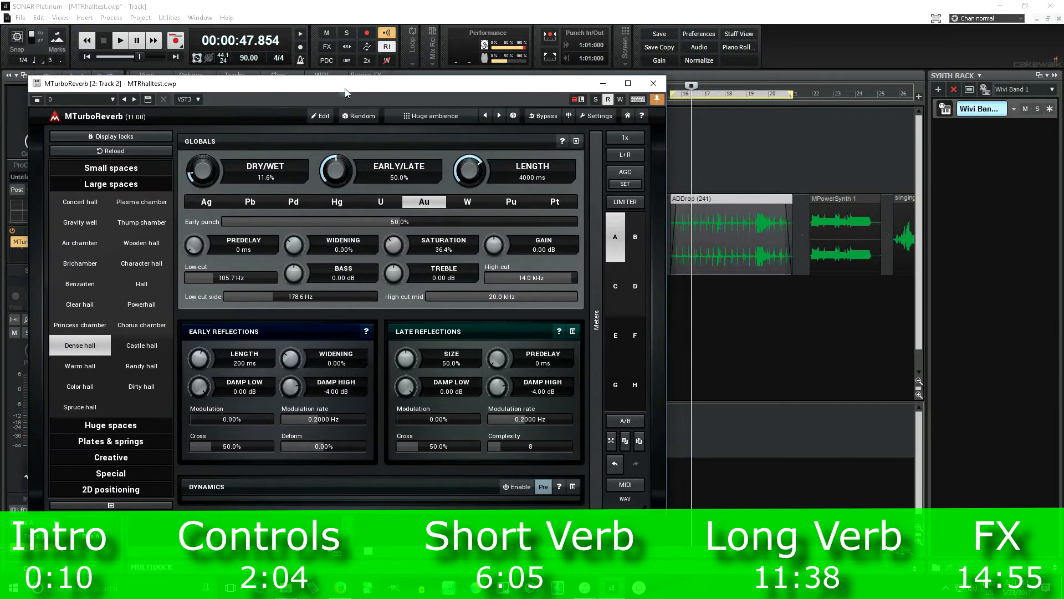
click(105, 171)
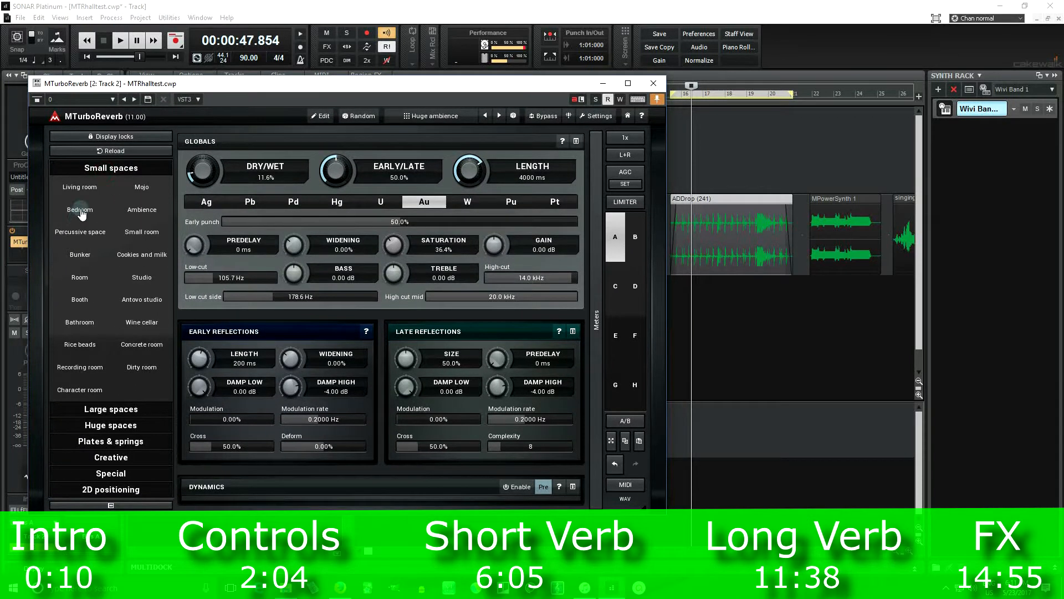
click(91, 191)
drag(413, 84, 350, 101)
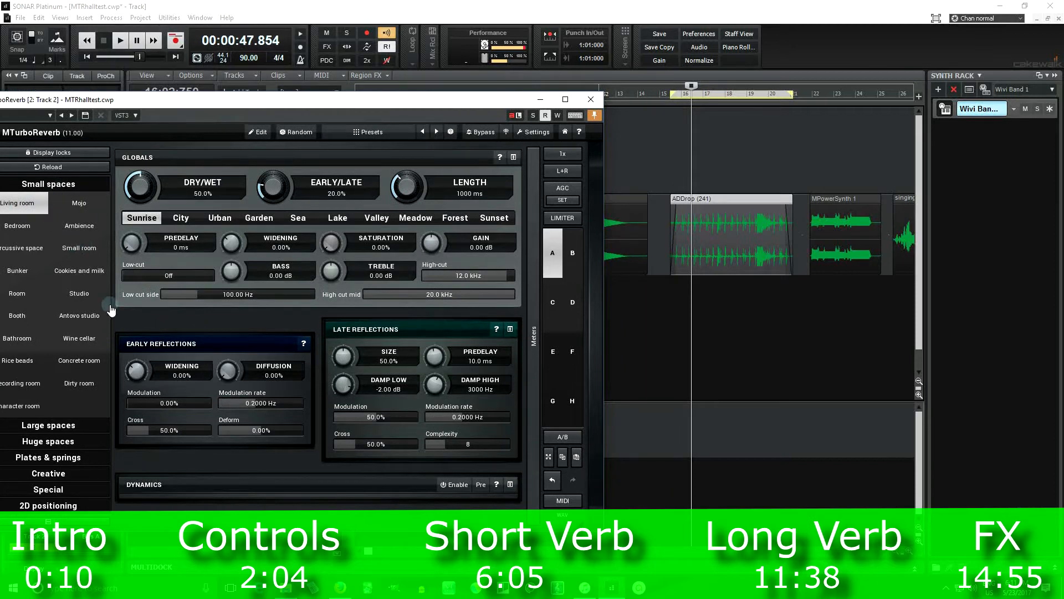
click(385, 133)
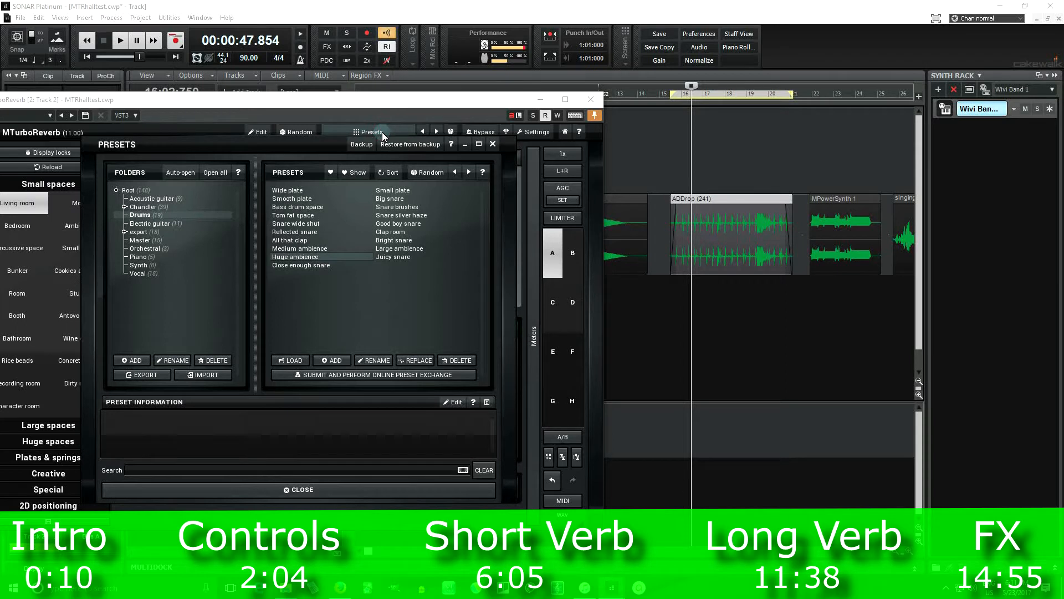
click(327, 491)
click(120, 41)
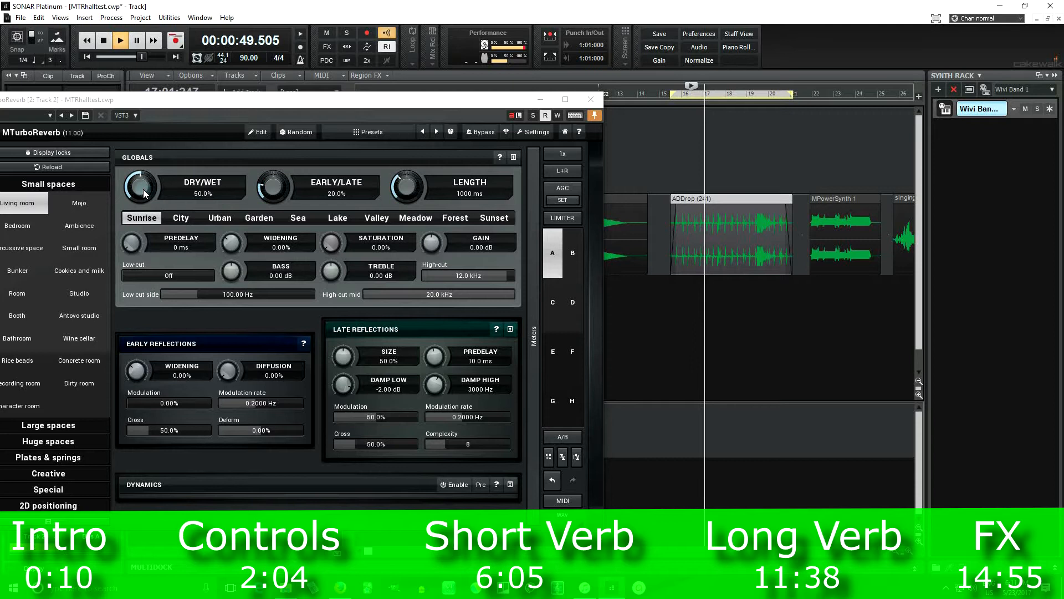
drag(144, 194, 143, 189)
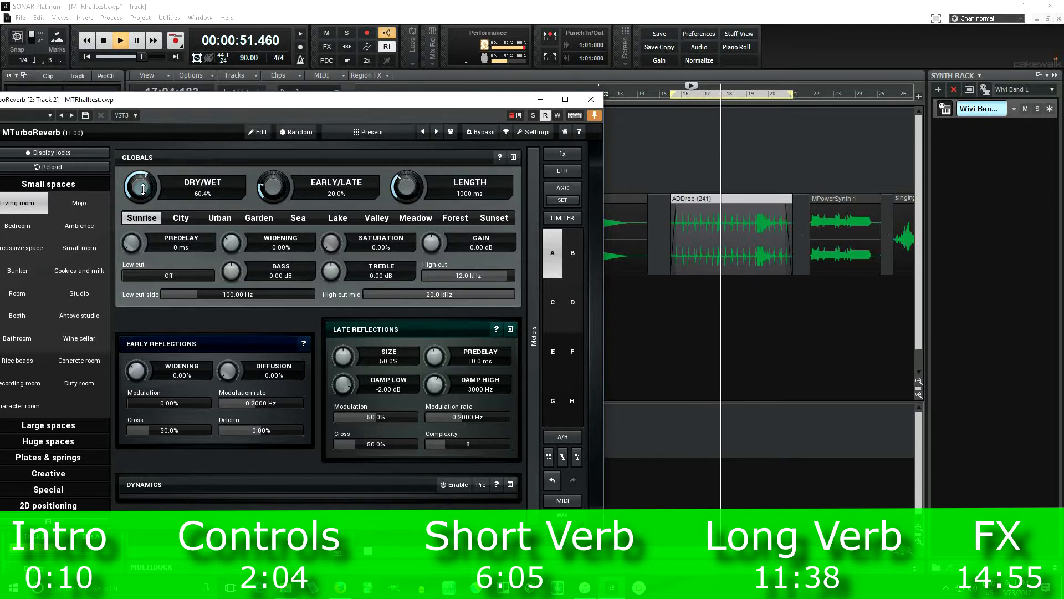
Audition the Mojo, Ambience and Bedroom reverbs on the looping drum clip
click(79, 203)
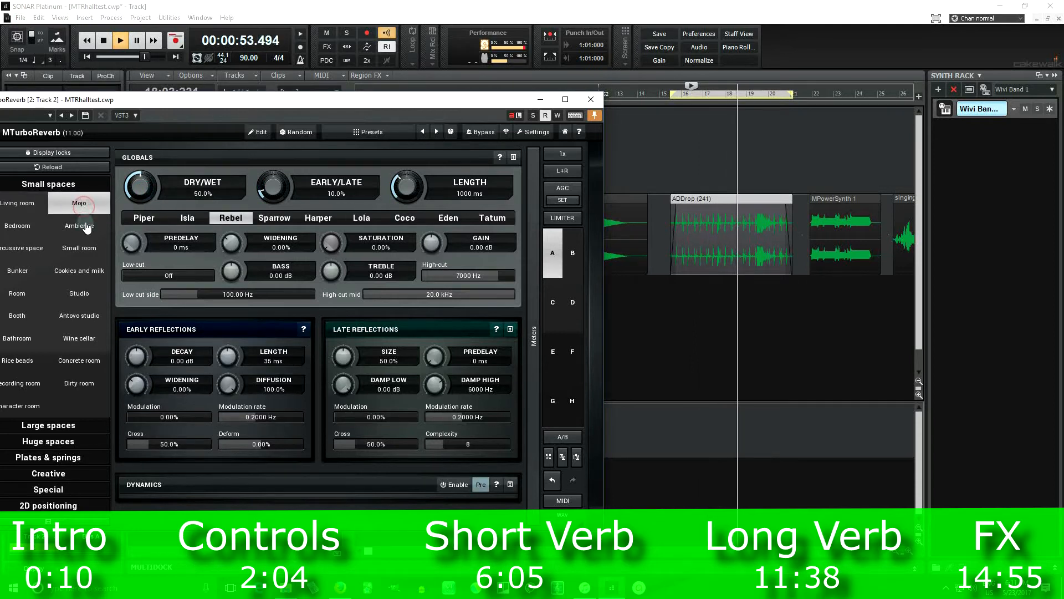
click(87, 228)
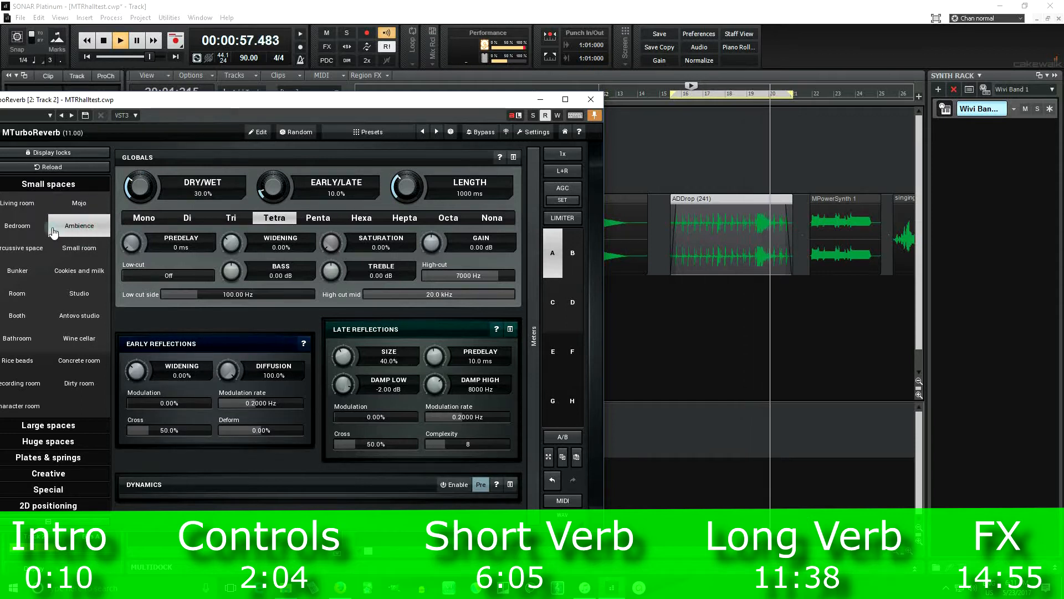
click(22, 231)
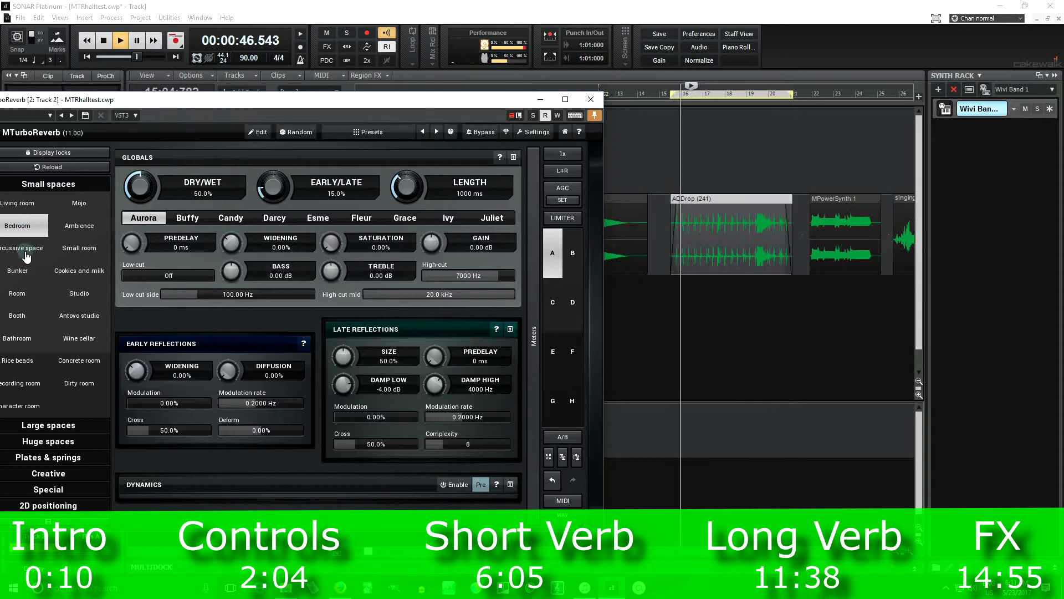
Audition Percussive space with its Tight dull, Tight close, Loose small and Loose big variants, set Dry/Wet to 30.0%, and stop playback
click(25, 254)
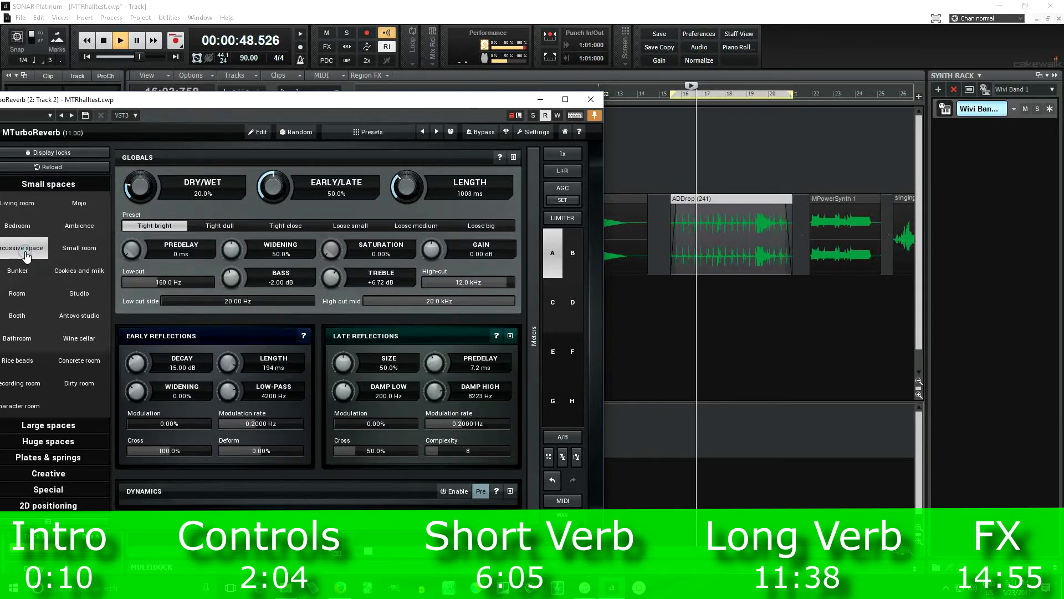
click(218, 225)
click(282, 228)
click(340, 227)
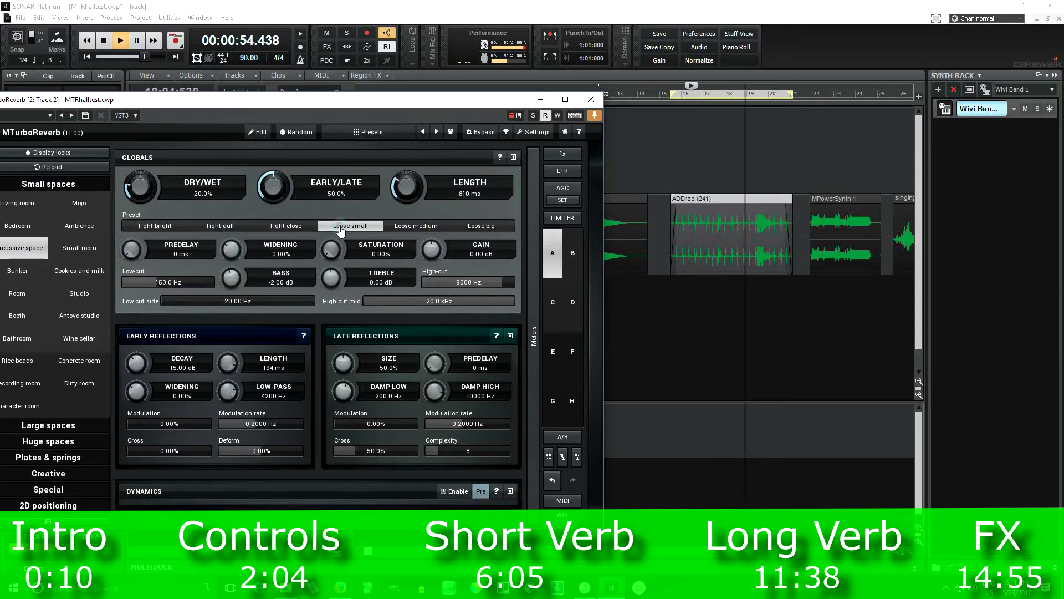
click(470, 227)
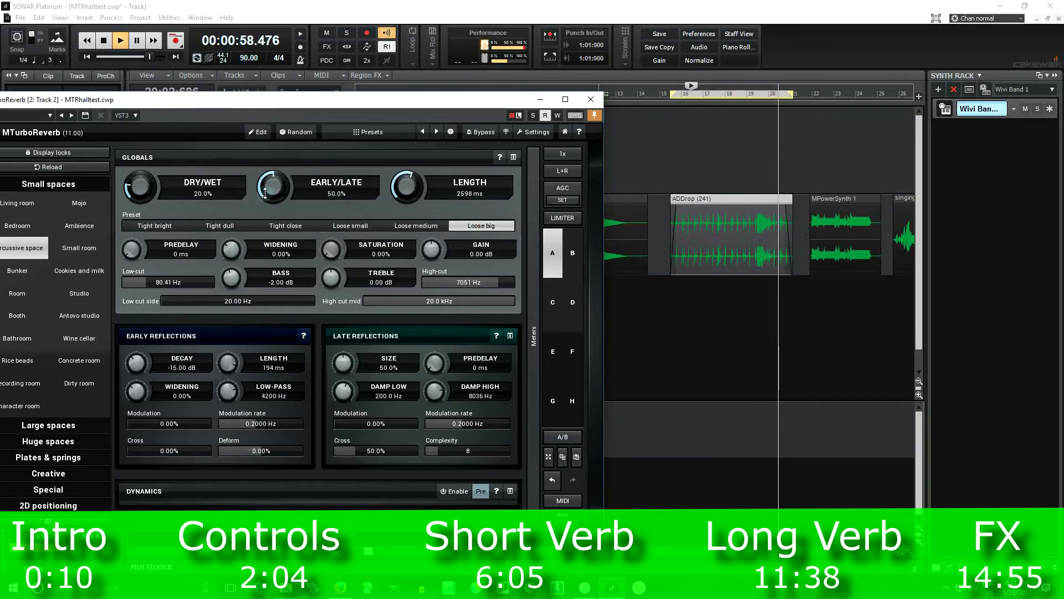
drag(148, 188, 148, 181)
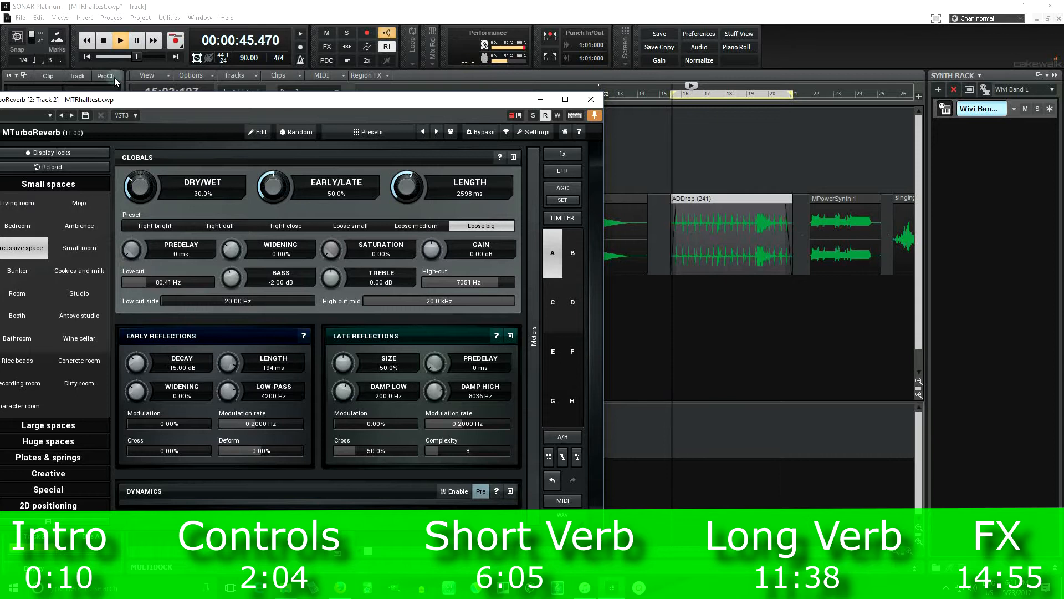
click(104, 40)
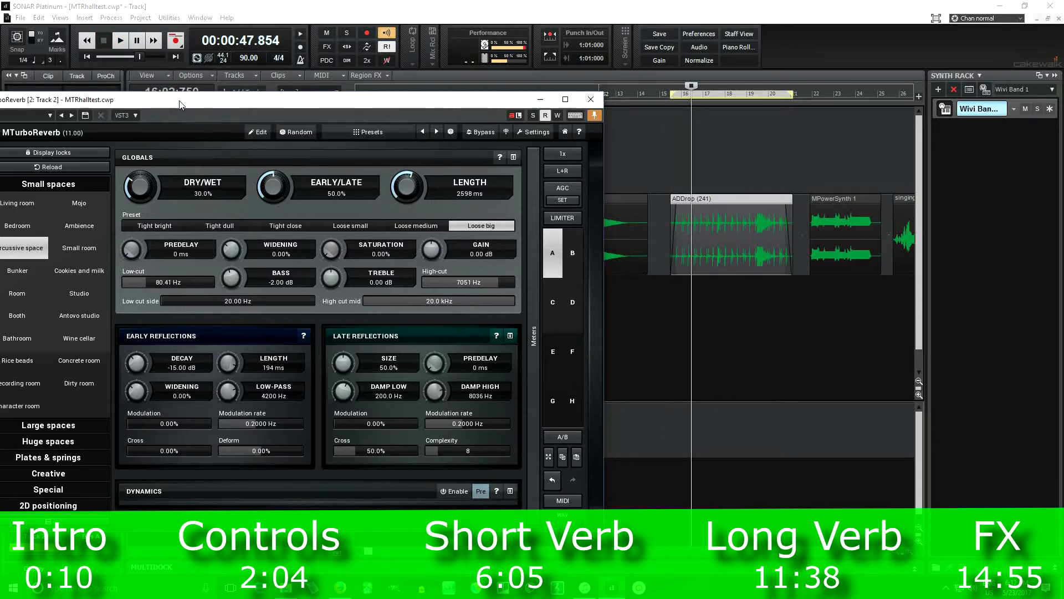
Reposition the reverb window beside the drum clip, restart playback, and load the Studio reverb from Small spaces
drag(179, 106, 263, 84)
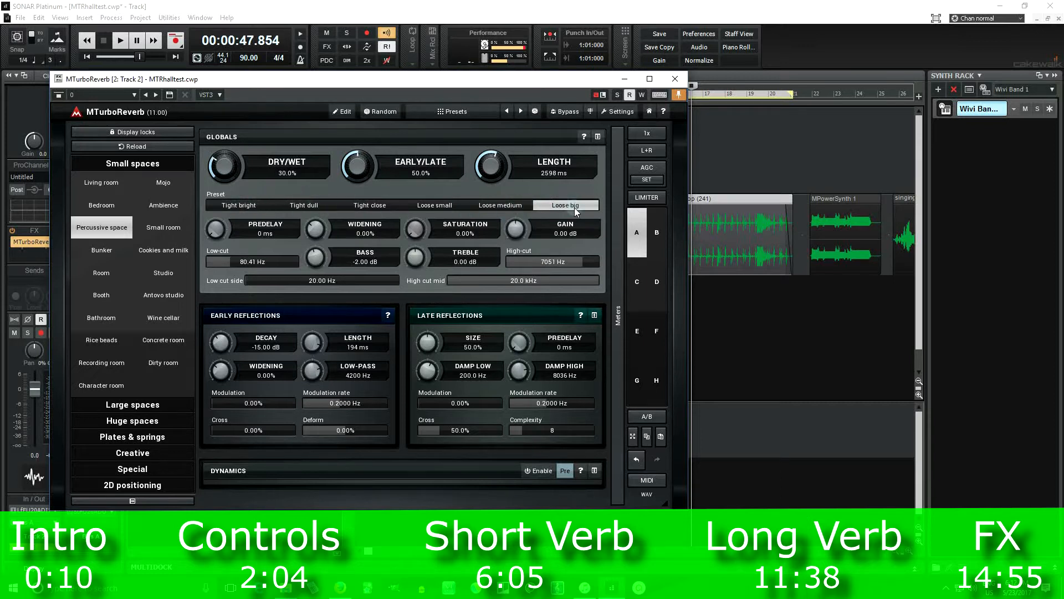
drag(427, 85, 397, 98)
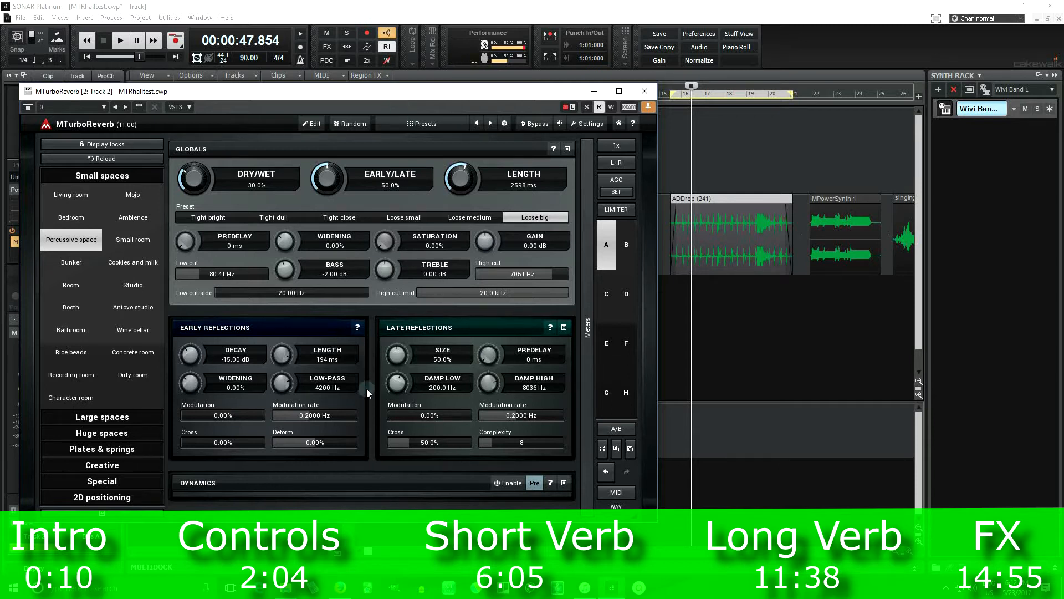
click(121, 41)
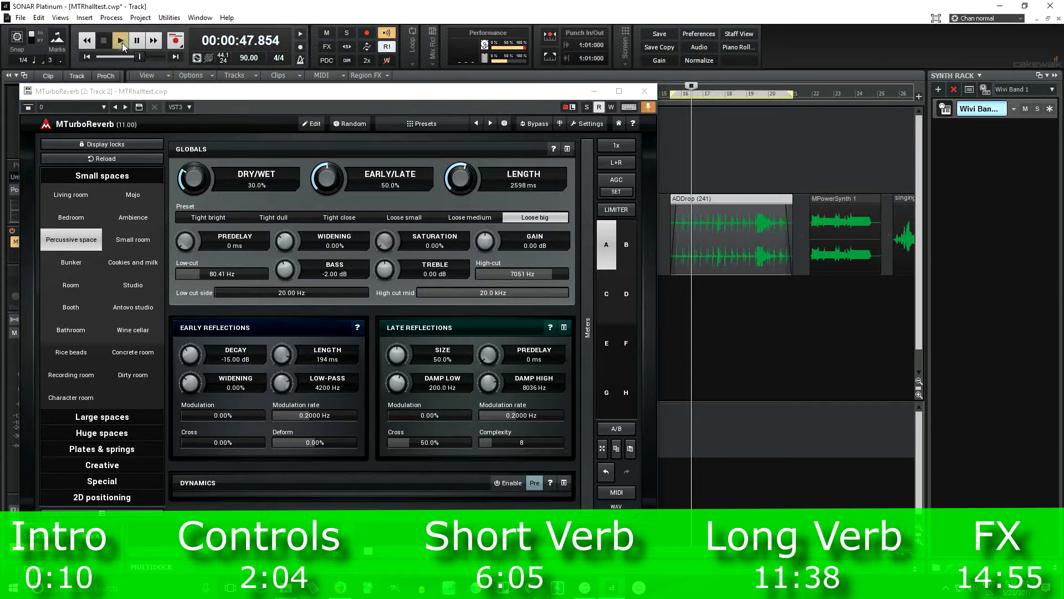
click(135, 291)
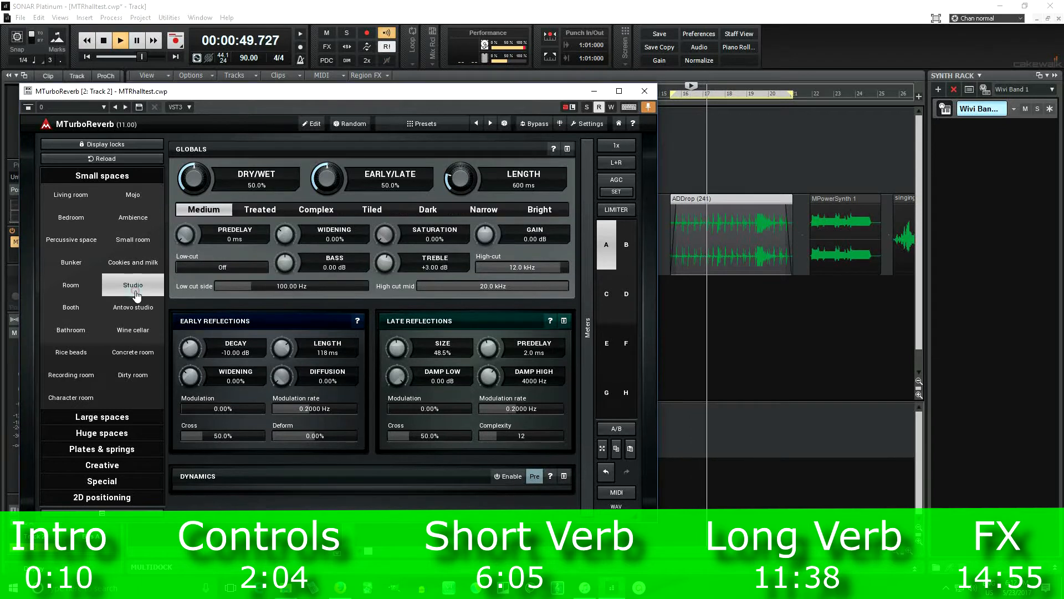
Audition the Room, Wine cellar, Bathroom, Recording room, Character room, Concrete room and Dirty room reverbs on the looping drum clip, and stop playback
click(84, 287)
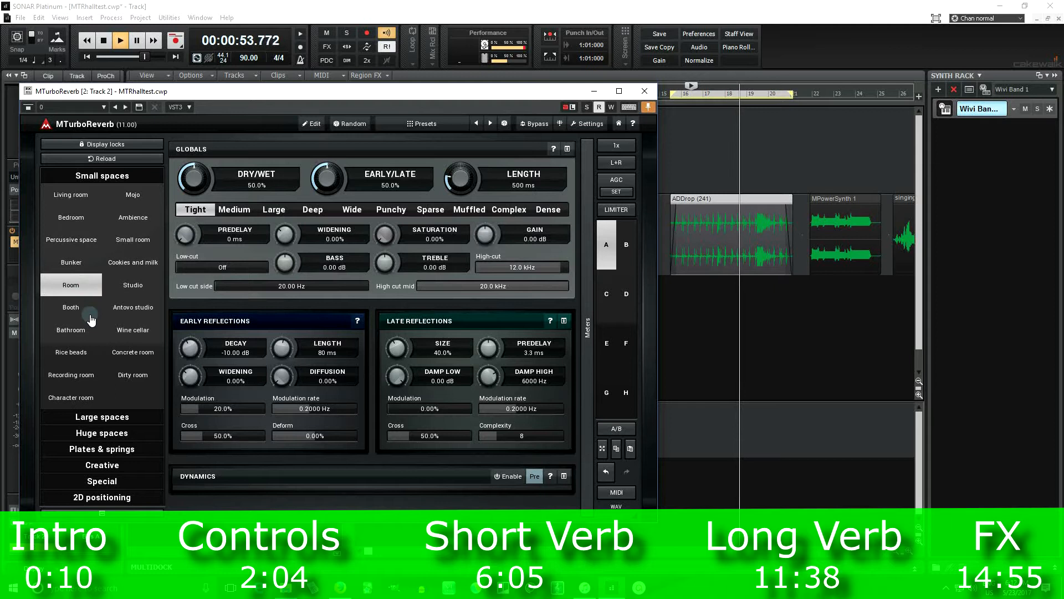
click(125, 334)
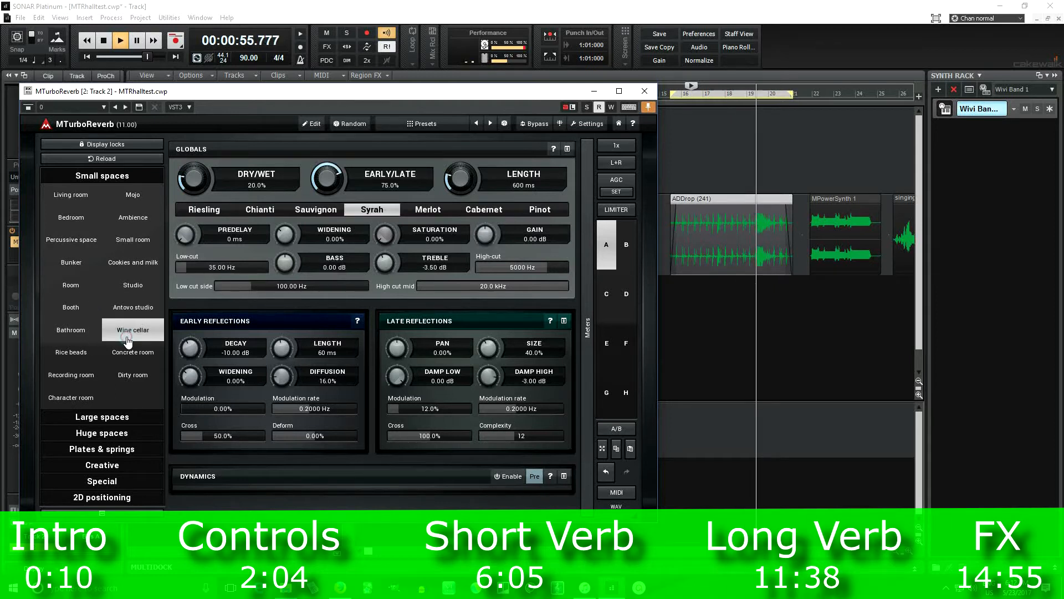
click(81, 339)
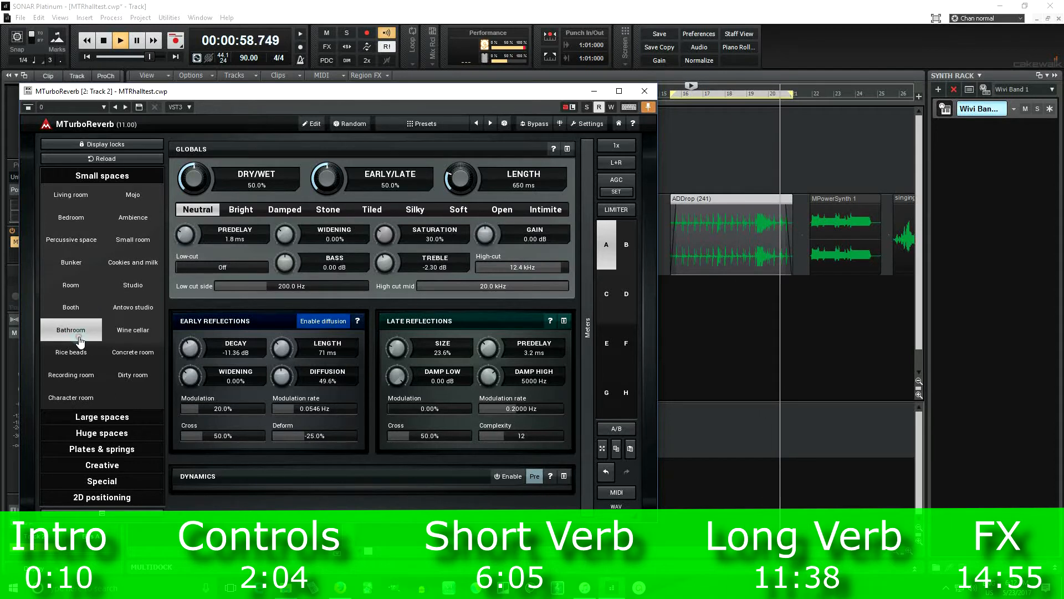
click(84, 380)
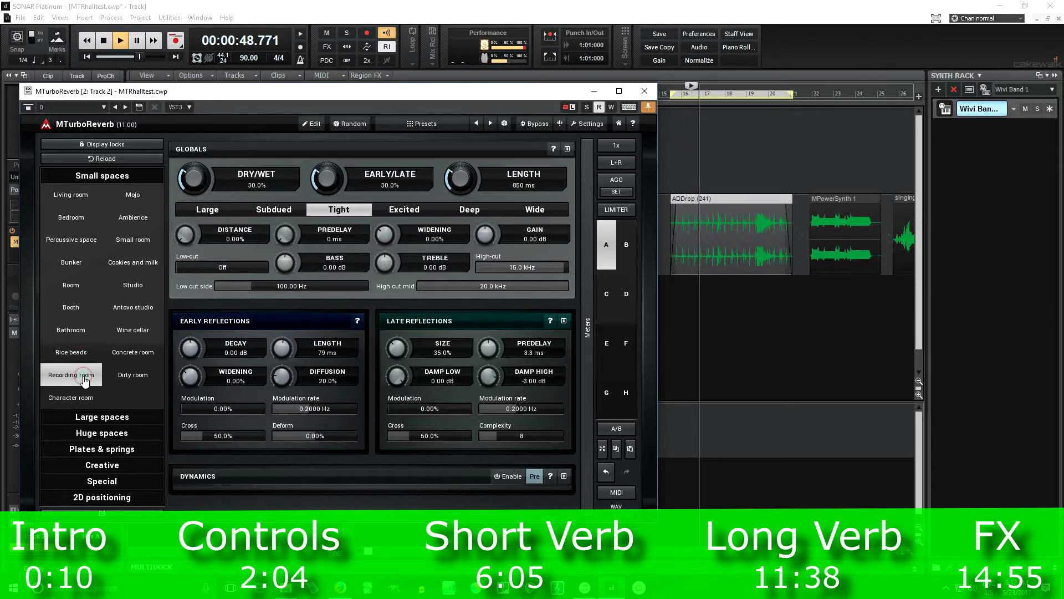
click(87, 399)
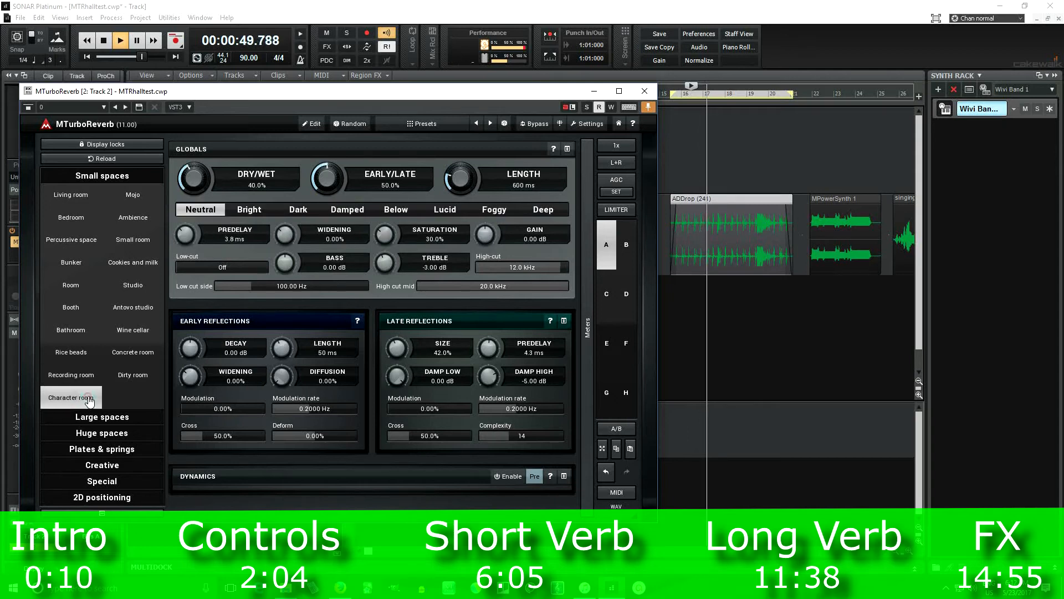
click(144, 359)
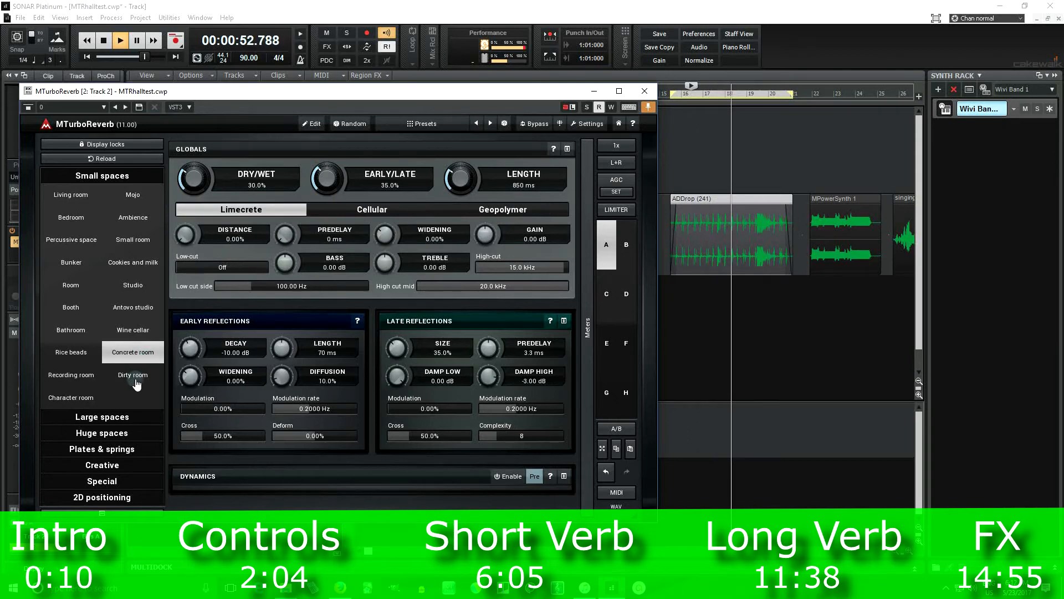
click(135, 381)
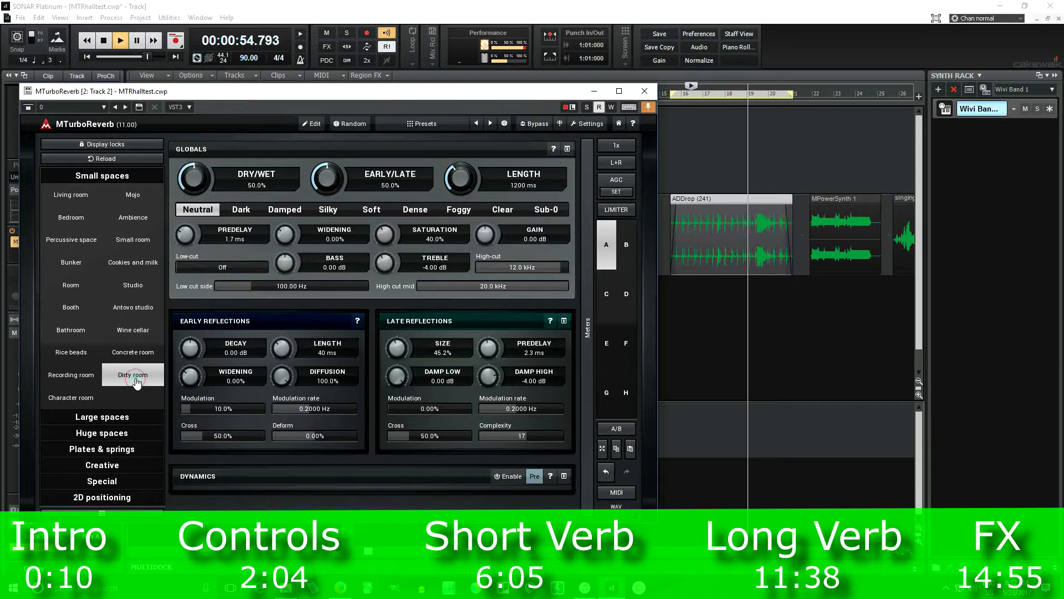
click(105, 48)
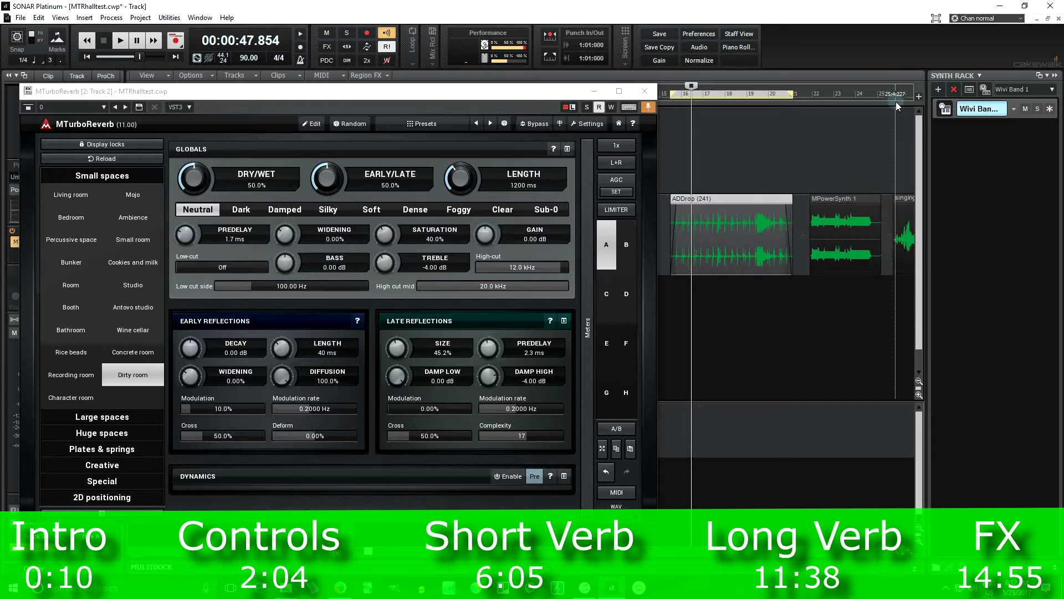
Set the loop region to the singing clip and place the playhead at the clip's start
click(906, 202)
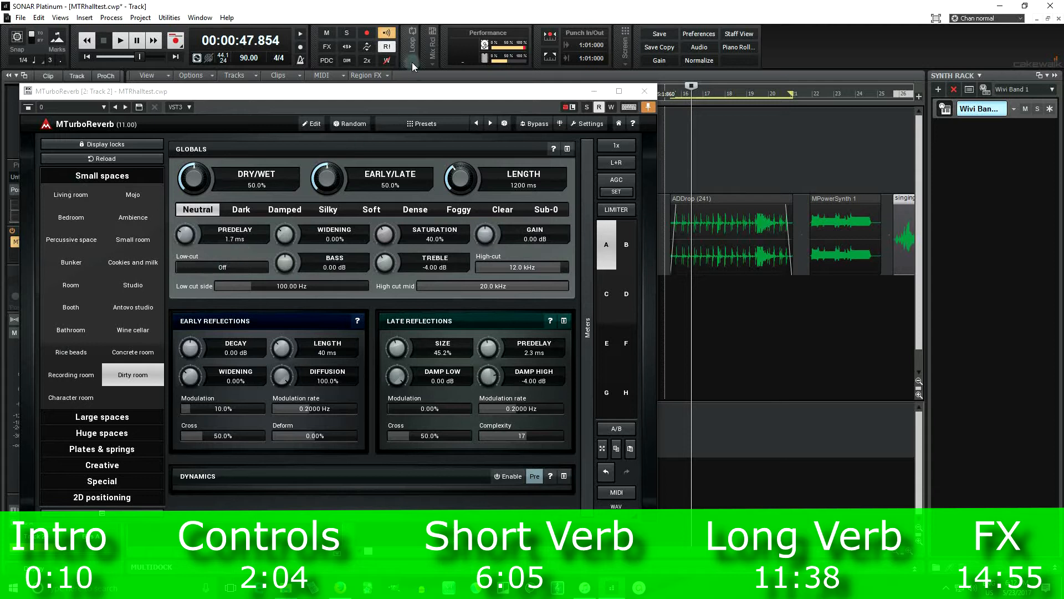
mouse_move(411, 62)
click(391, 101)
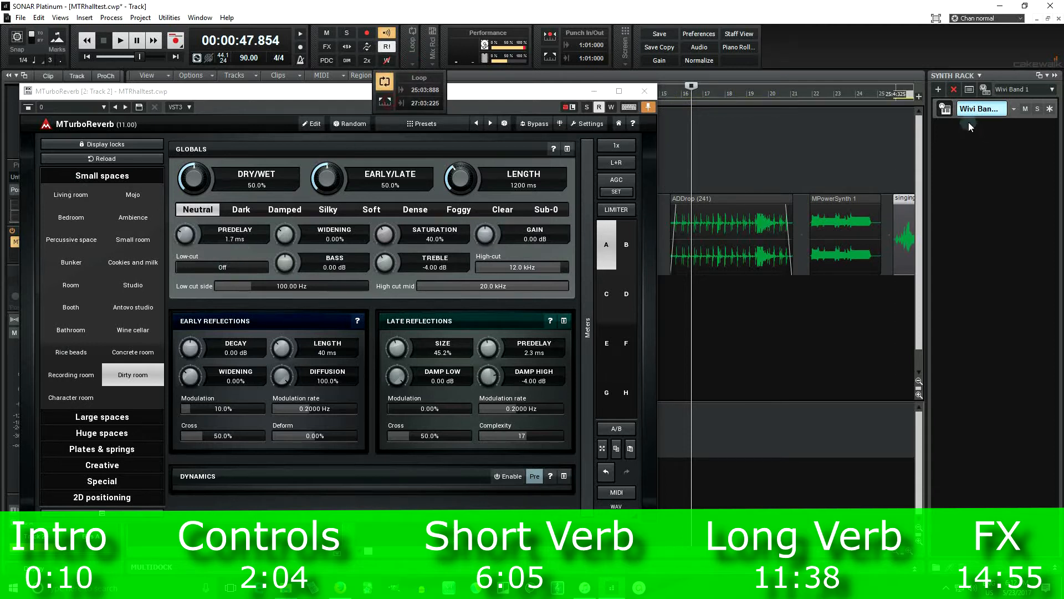
click(894, 96)
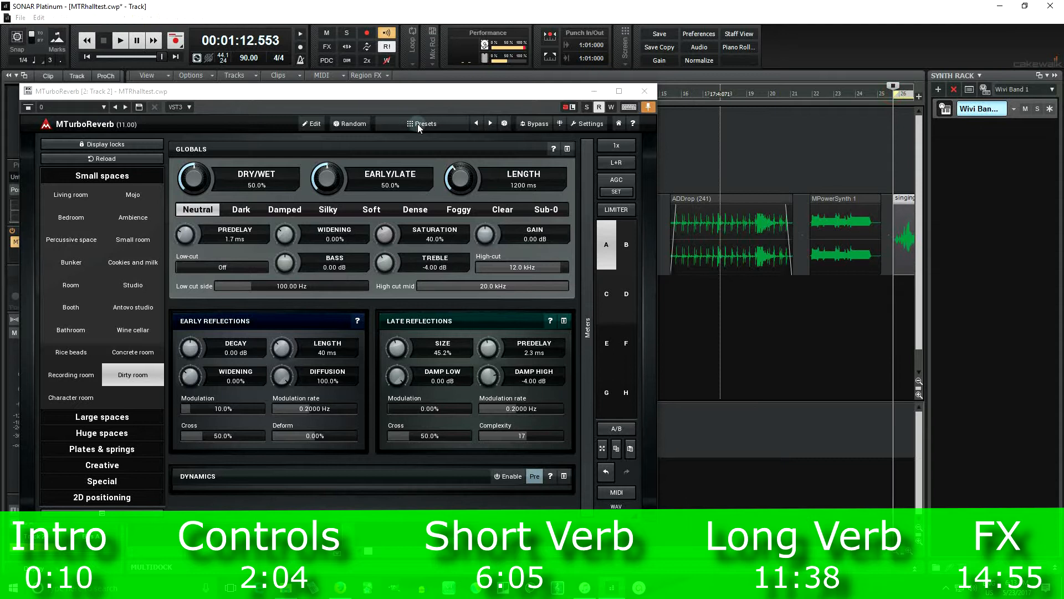
Load the Widening verb preset from the Vocal folder and reposition the reverb window so the singing clip stays in view
click(417, 124)
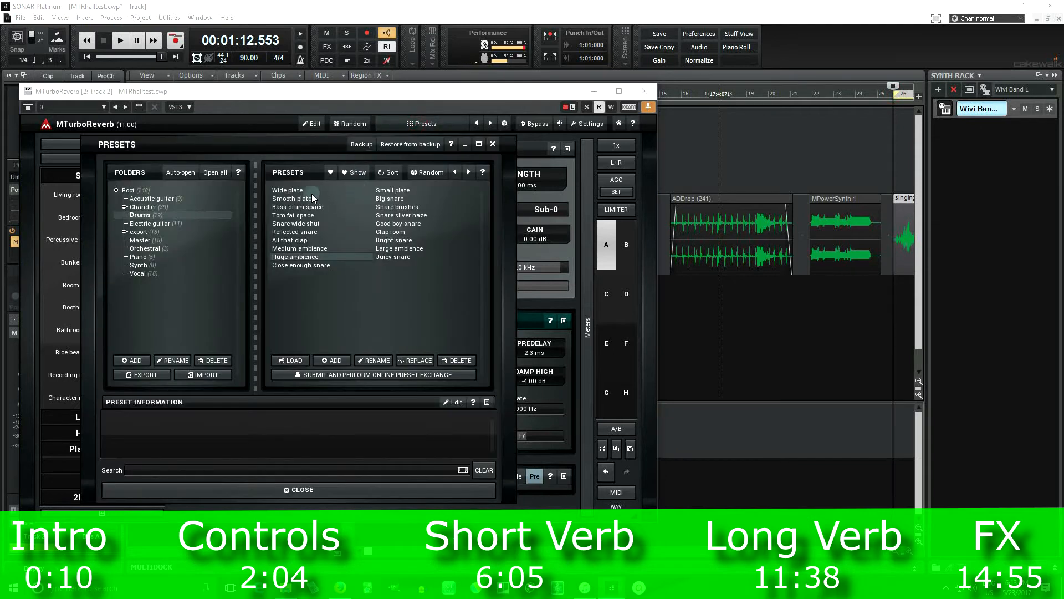
click(139, 273)
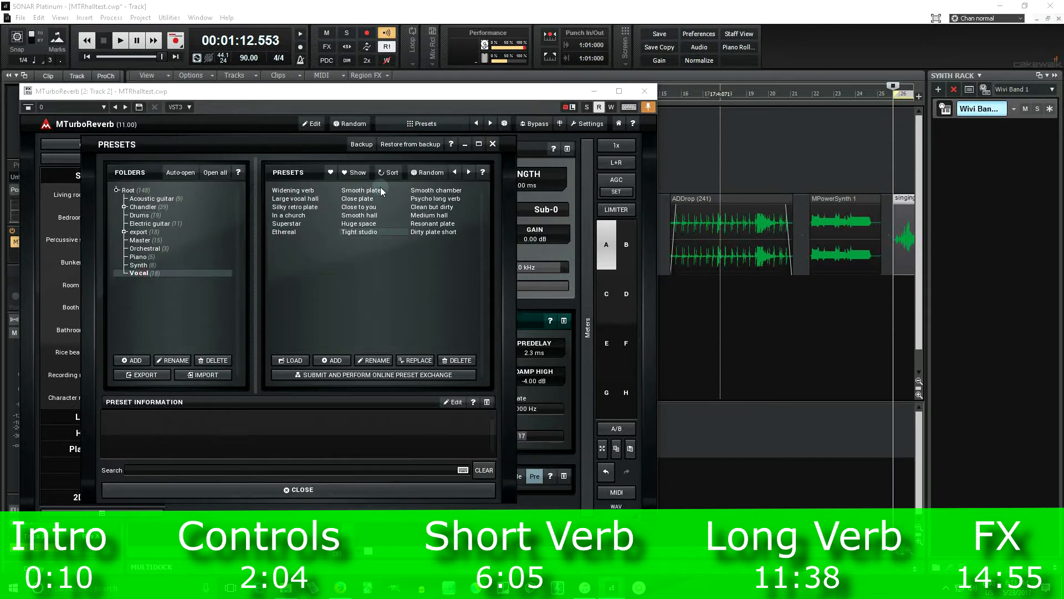
click(303, 191)
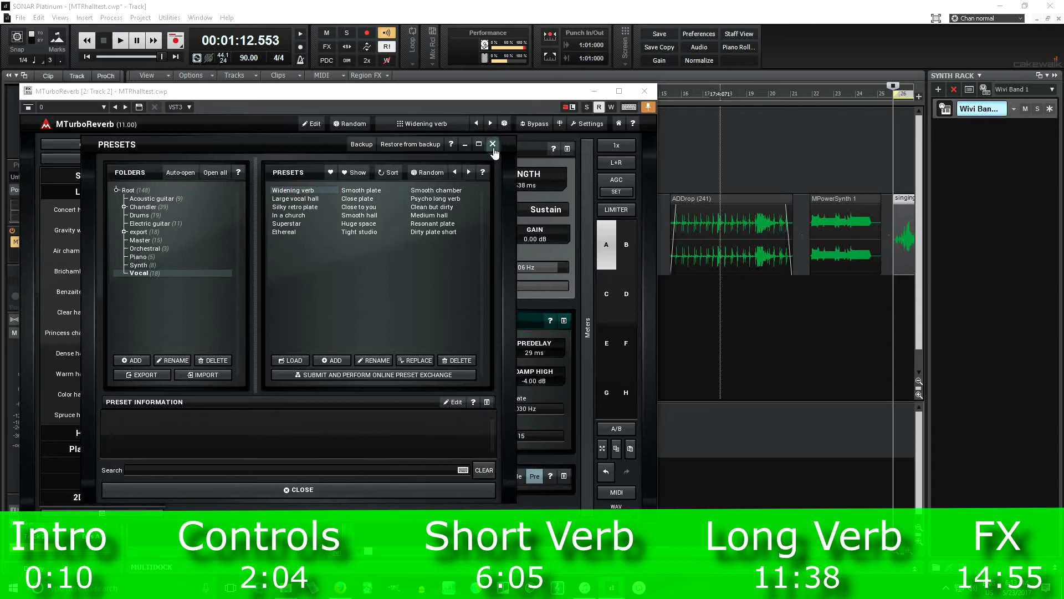
click(492, 145)
drag(540, 94, 633, 115)
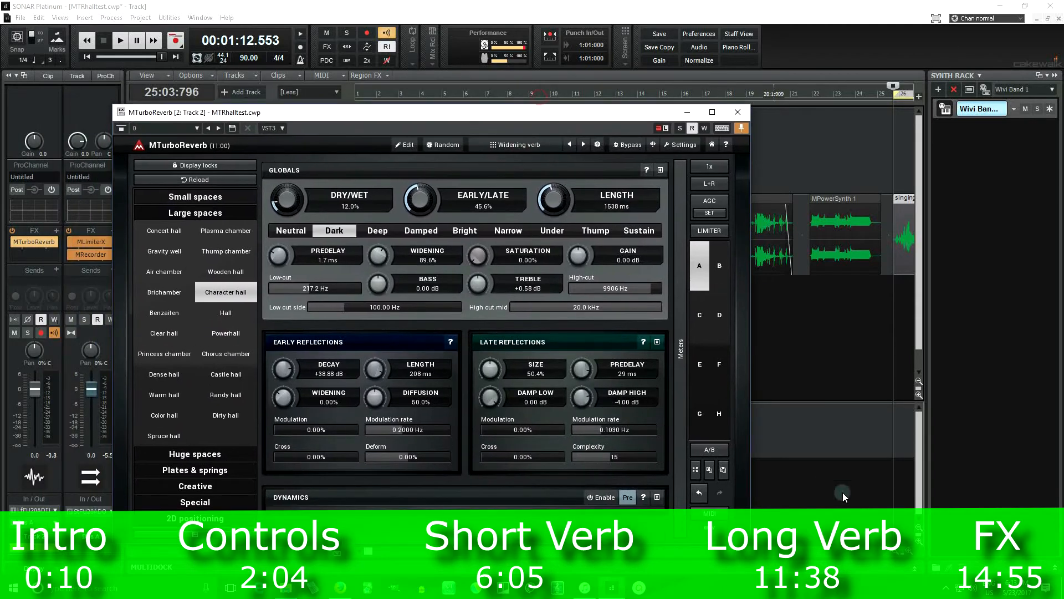
click(885, 552)
Bypass the reverb, play the singing clip dry, and stop playback
click(627, 144)
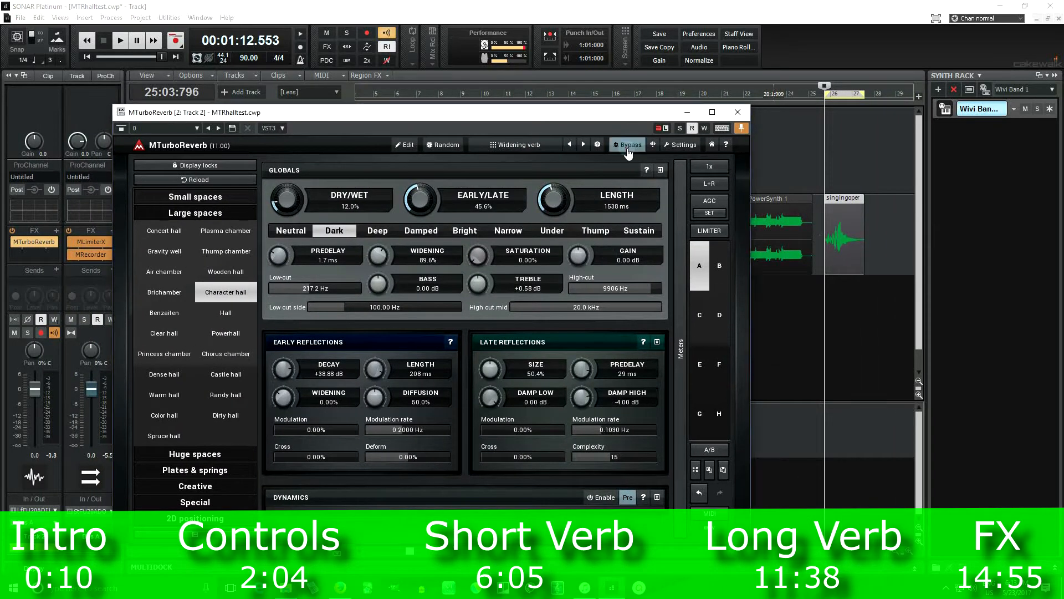
click(124, 43)
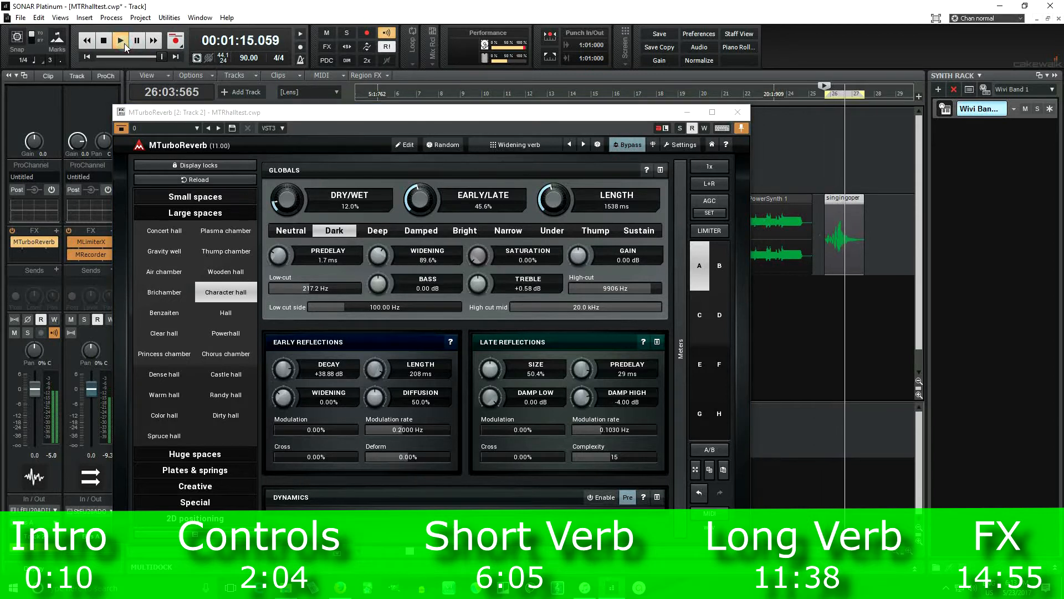
click(107, 42)
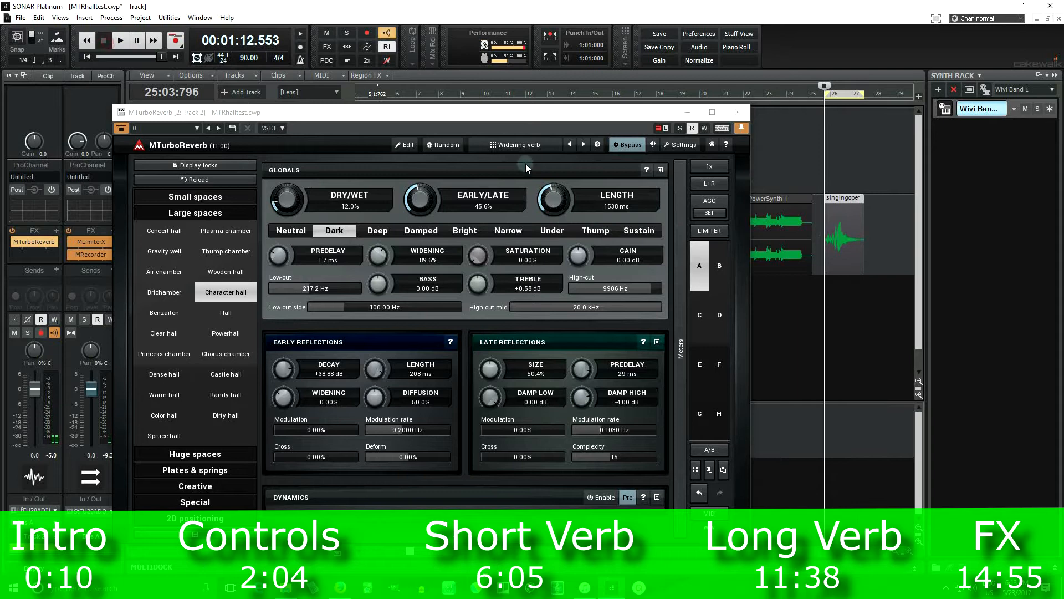
Turn off the bypass, play the looped singing clip, and load the Smooth plate vocal preset with the presets window clear of the Dry/Wet control
click(633, 144)
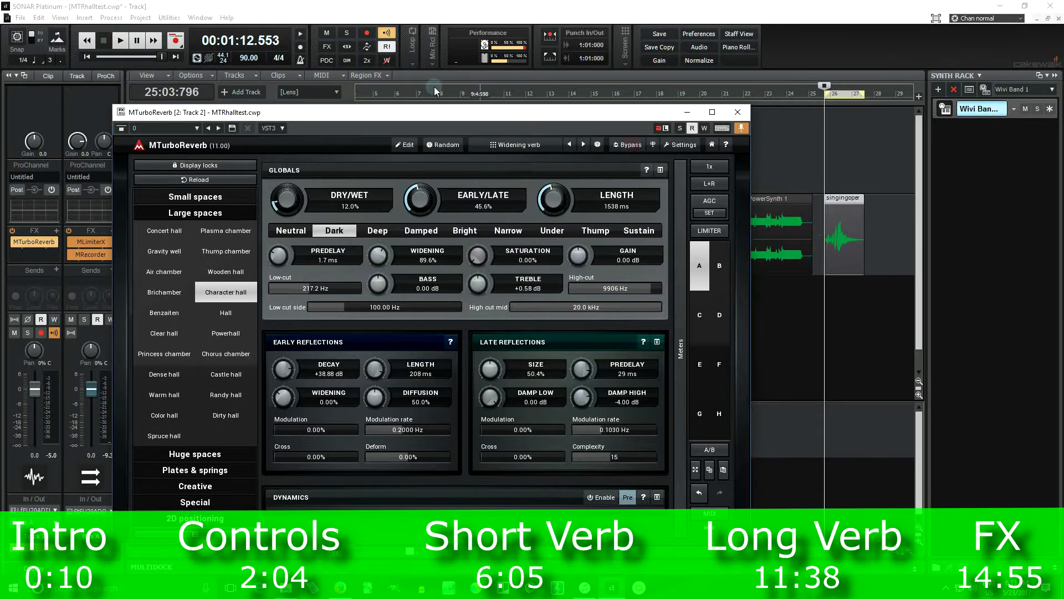
click(119, 45)
click(513, 145)
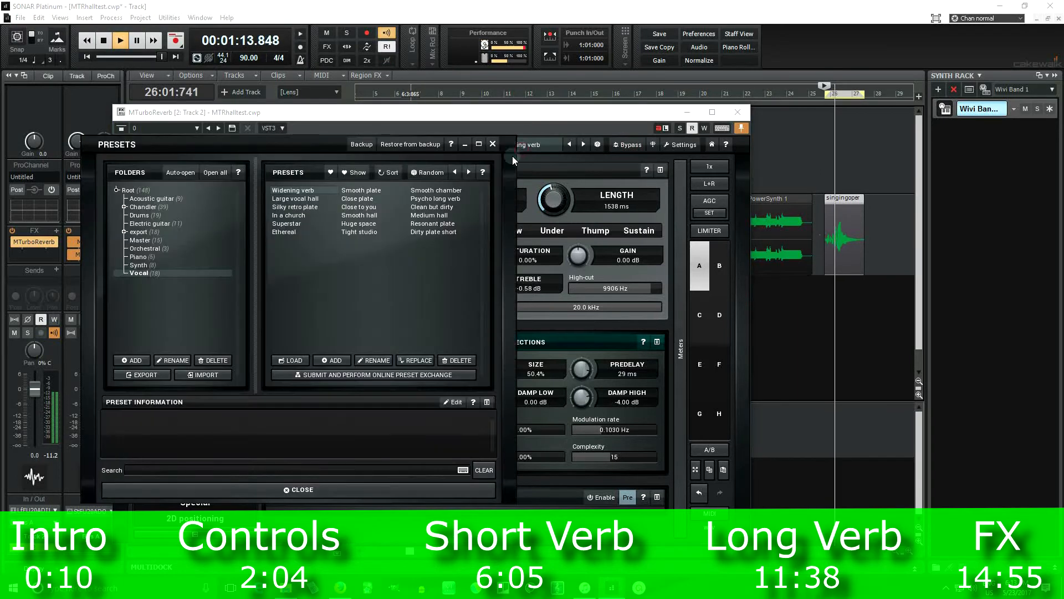
click(376, 191)
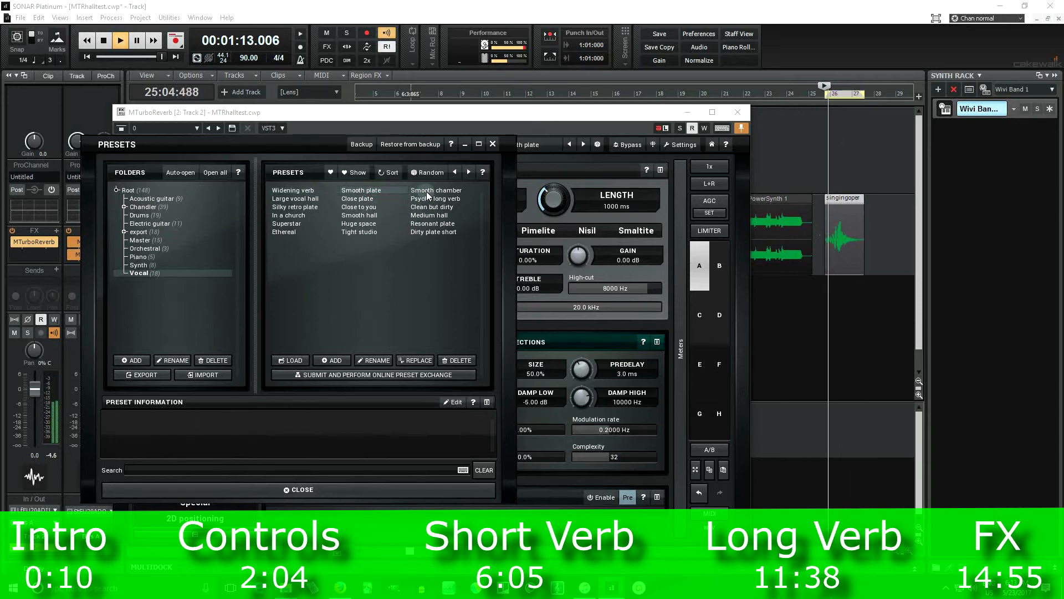
drag(336, 142, 499, 249)
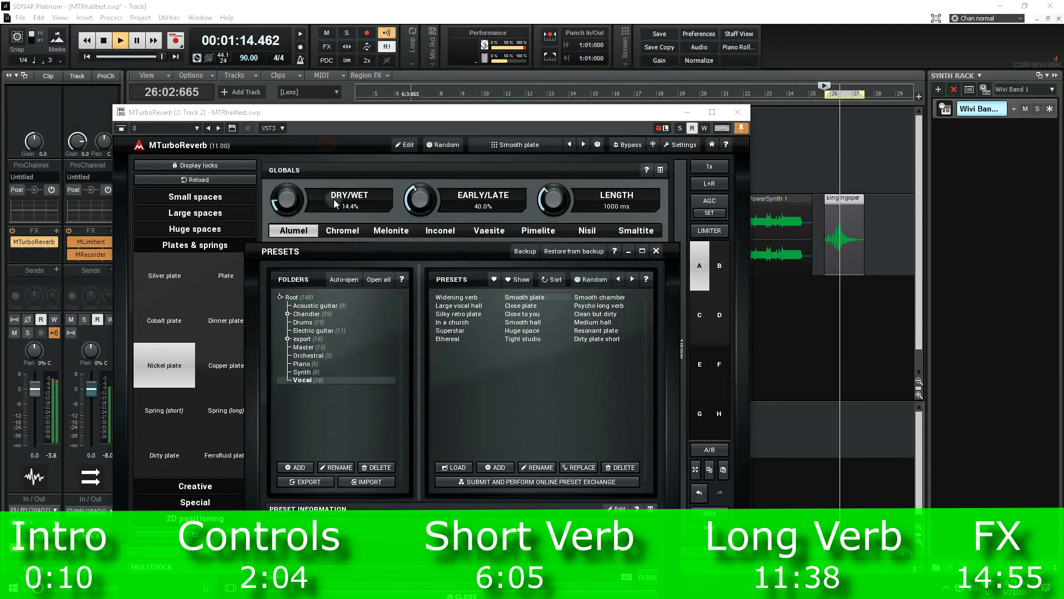
Audition the Smooth chamber, Large vocal hall and Close plate presets on the looping singing clip, raising Dry/Wet for each
click(616, 298)
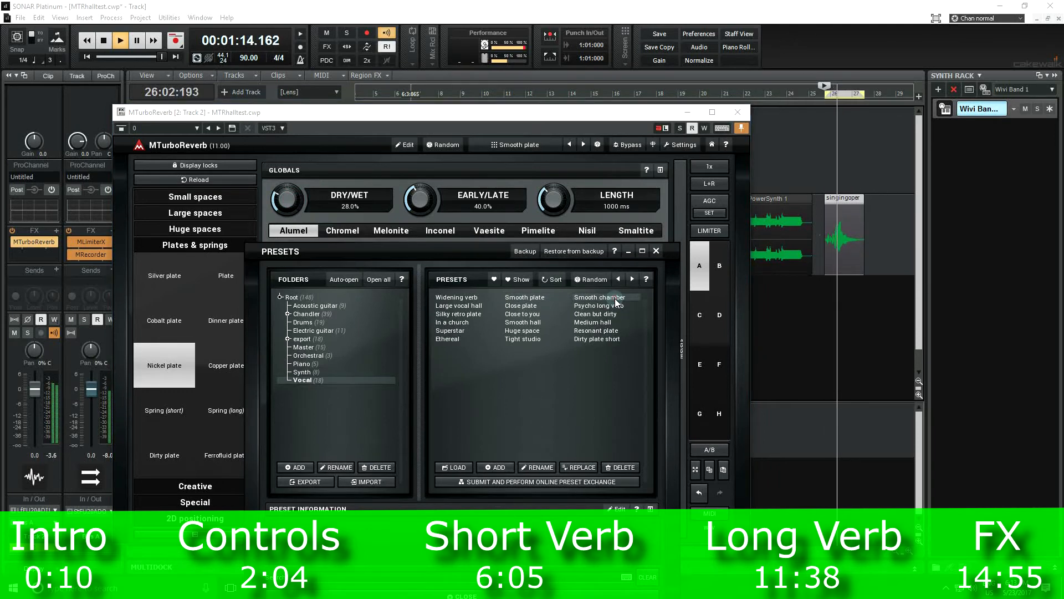
scroll(286, 205, up, 5)
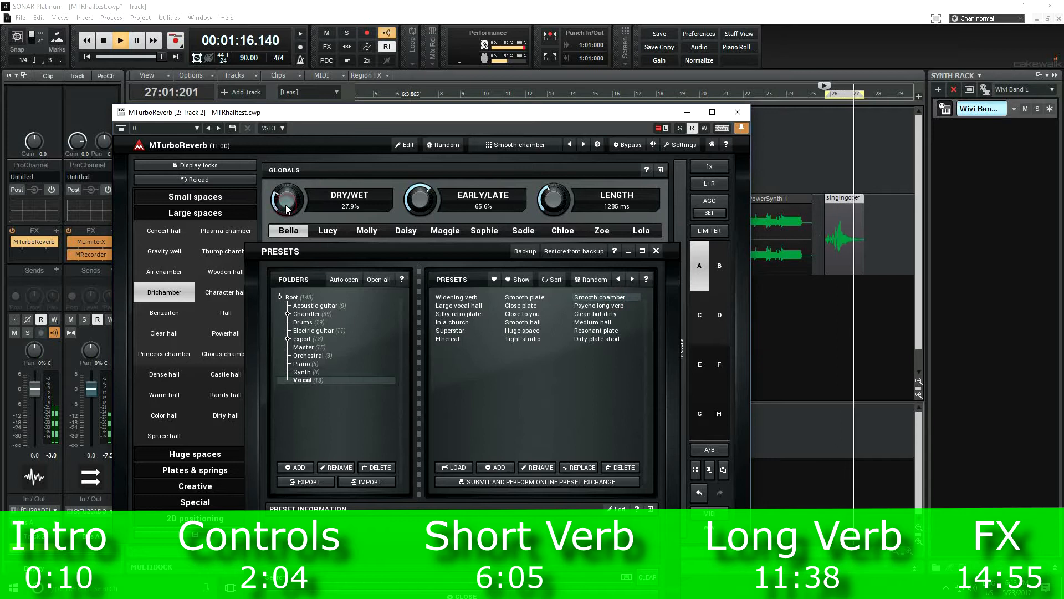
click(454, 306)
scroll(293, 209, up, 3)
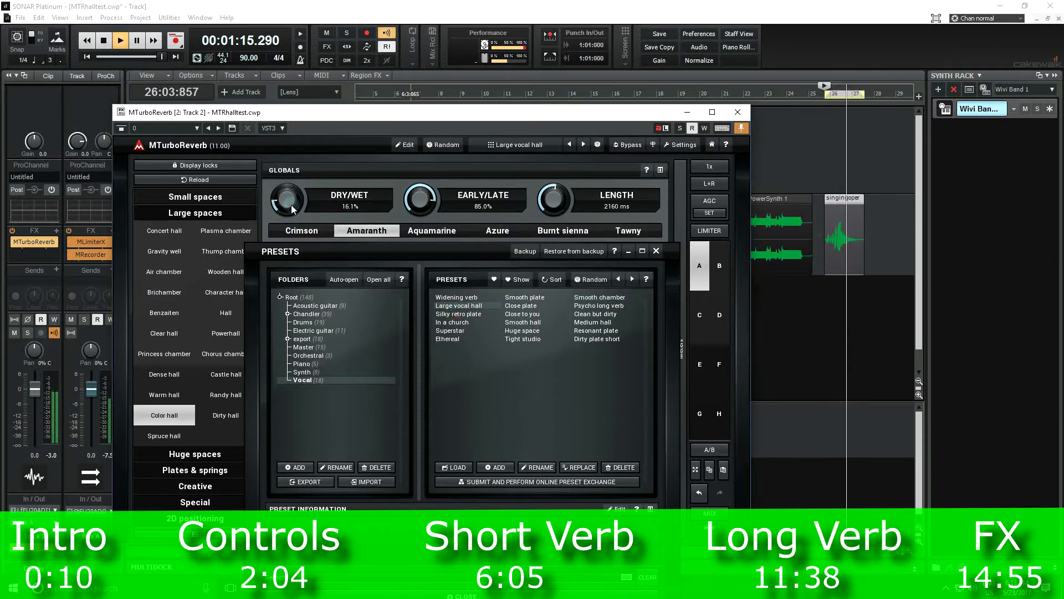
click(522, 305)
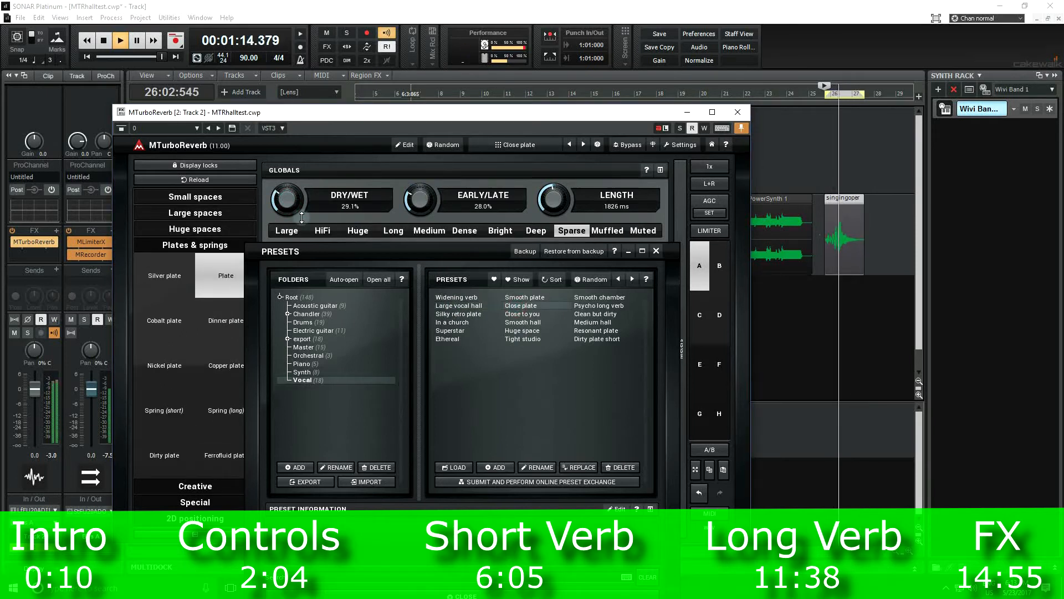
Audition the Clean but dirty, Medium hall and Resonant plate vocal presets, setting Dry/Wet to about 27%, 29% and 21% respectively
click(596, 314)
scroll(277, 204, up, 5)
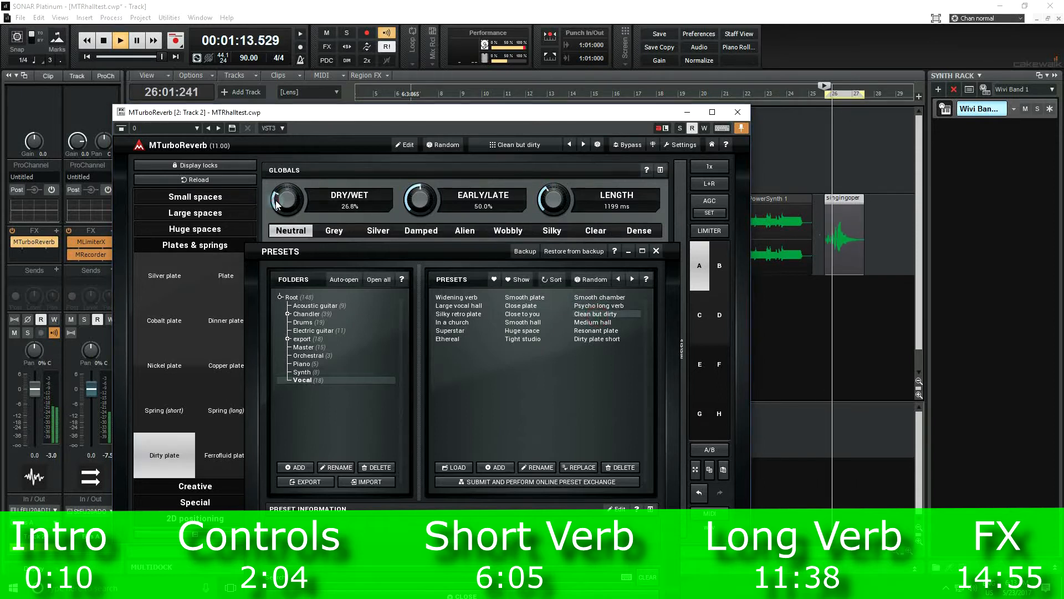
click(593, 322)
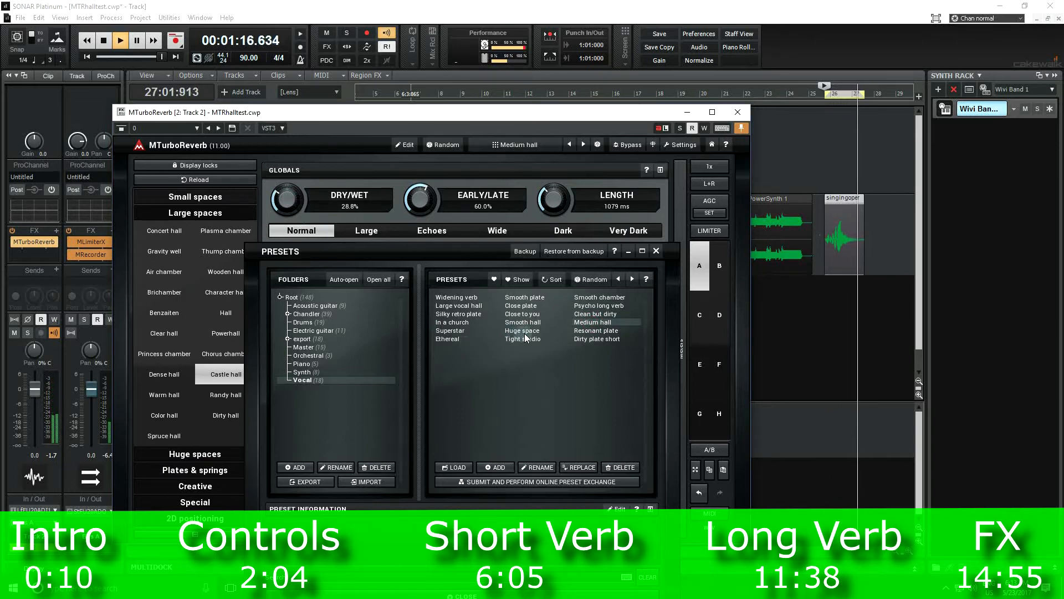
click(592, 331)
scroll(294, 203, up, 3)
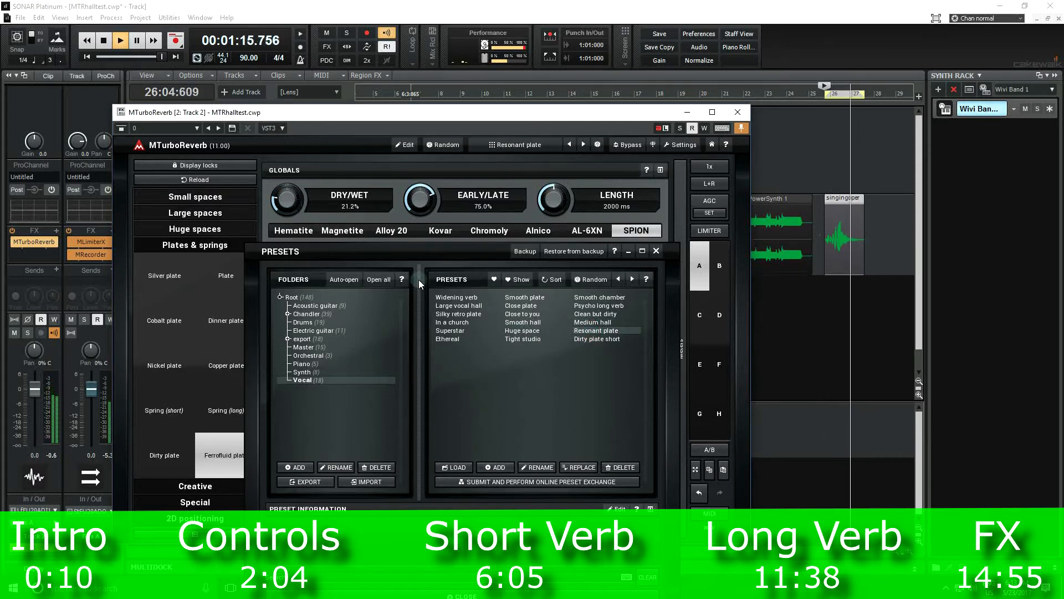
Audition Dirty plate short at about 32% Dry/Wet and Tight studio raised to 44.4%, and stop playback
click(586, 340)
scroll(281, 208, up, 4)
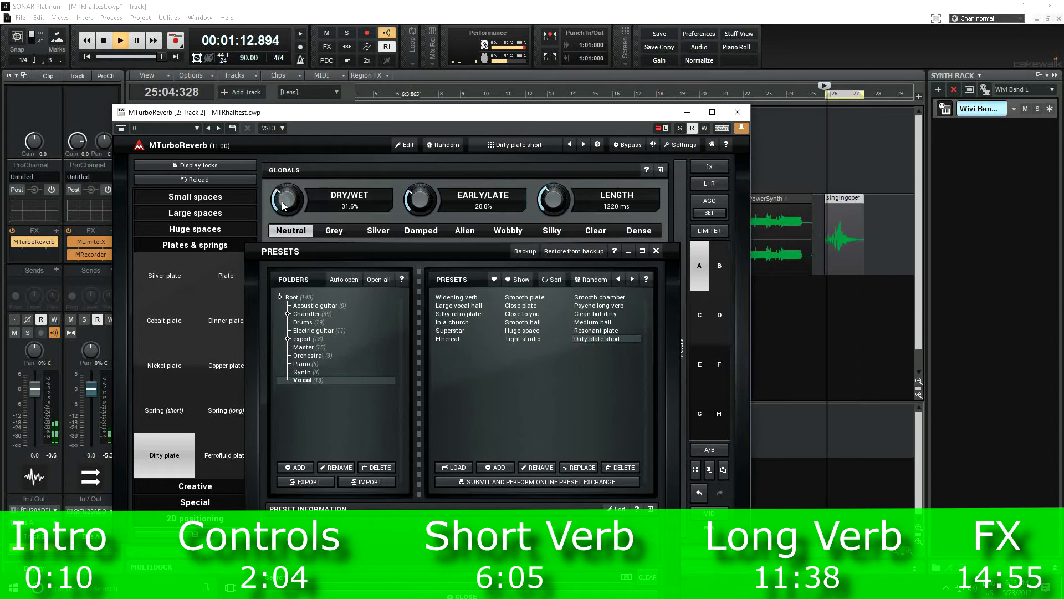
click(524, 339)
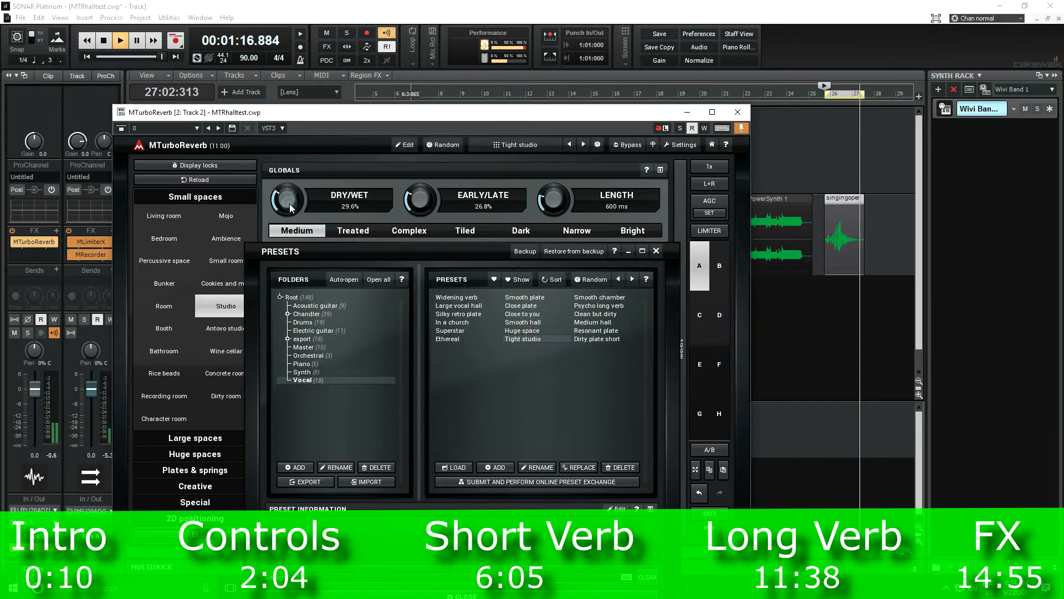
scroll(289, 204, up, 8)
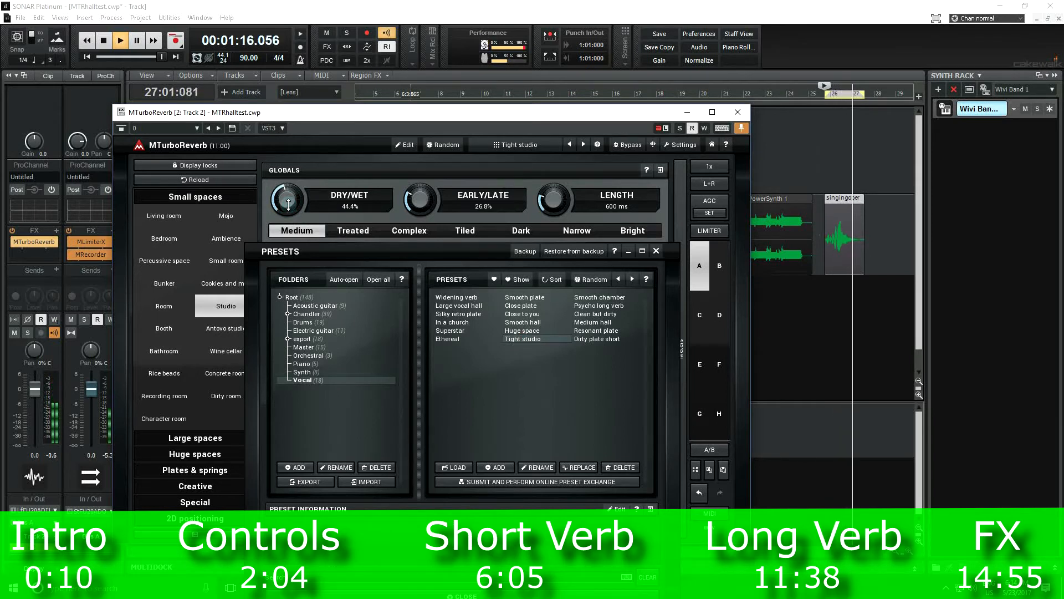
click(107, 43)
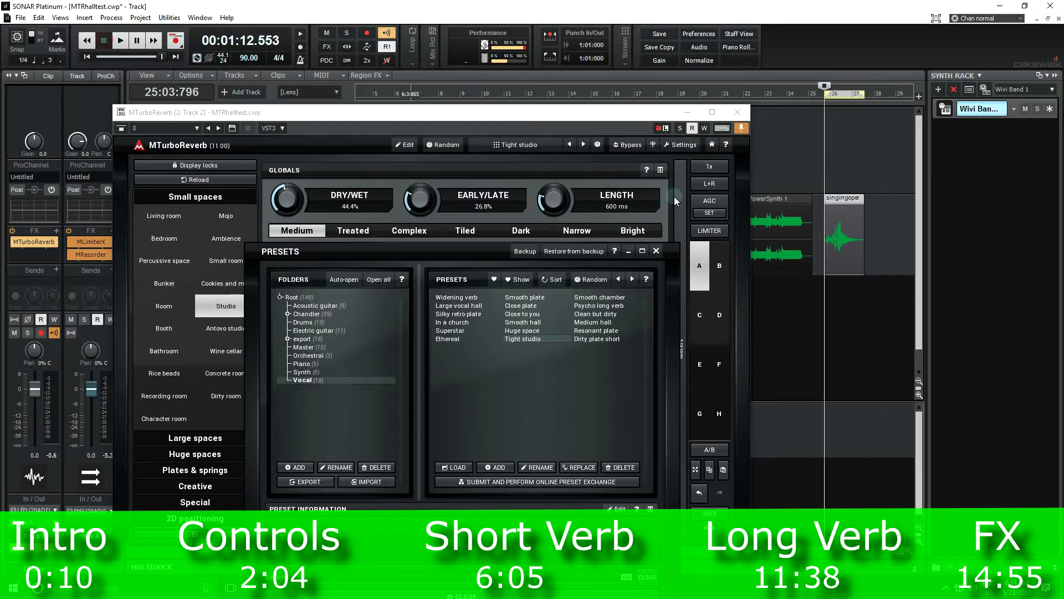
Close the presets and reverb windows and move the playhead to the start of the MPowerSynth clip
click(656, 252)
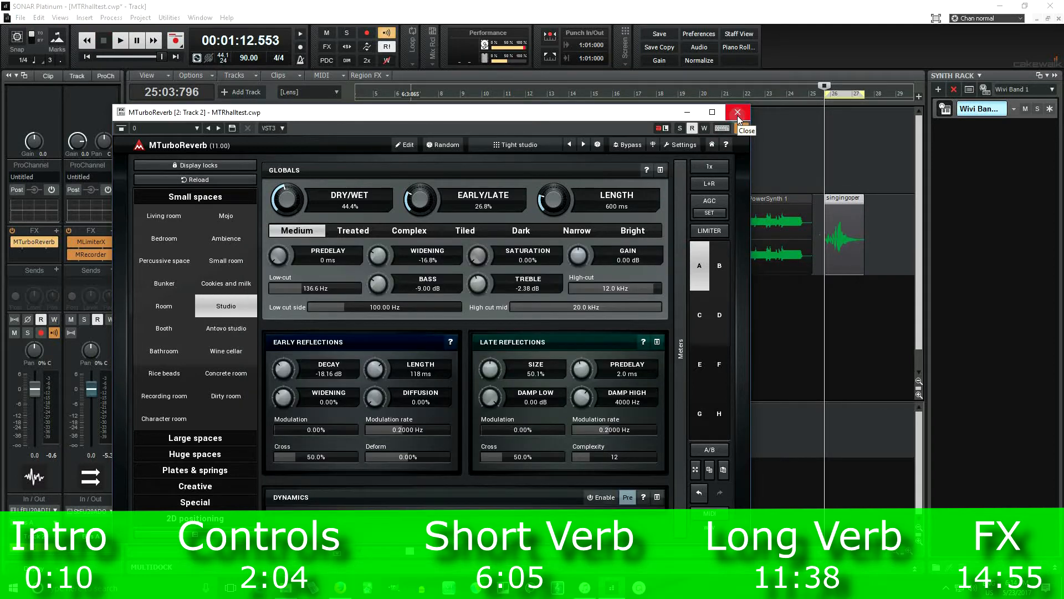
click(737, 113)
click(743, 96)
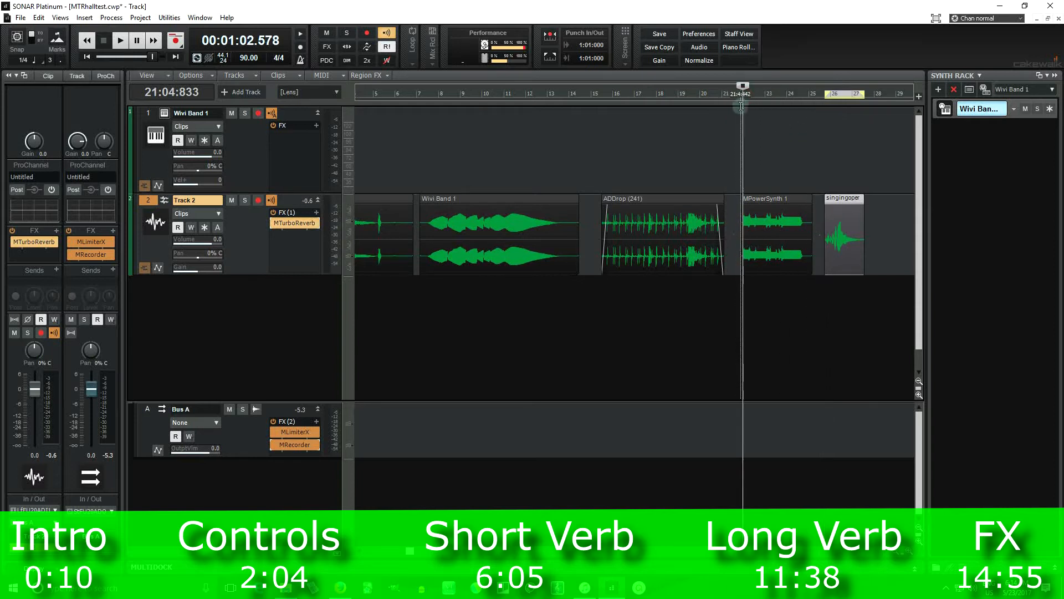
Place the playhead just before the MPowerSynth clip and load the Synth preset Nice synth room in Track 2's MTurboReverb, trying Long pad first
click(739, 95)
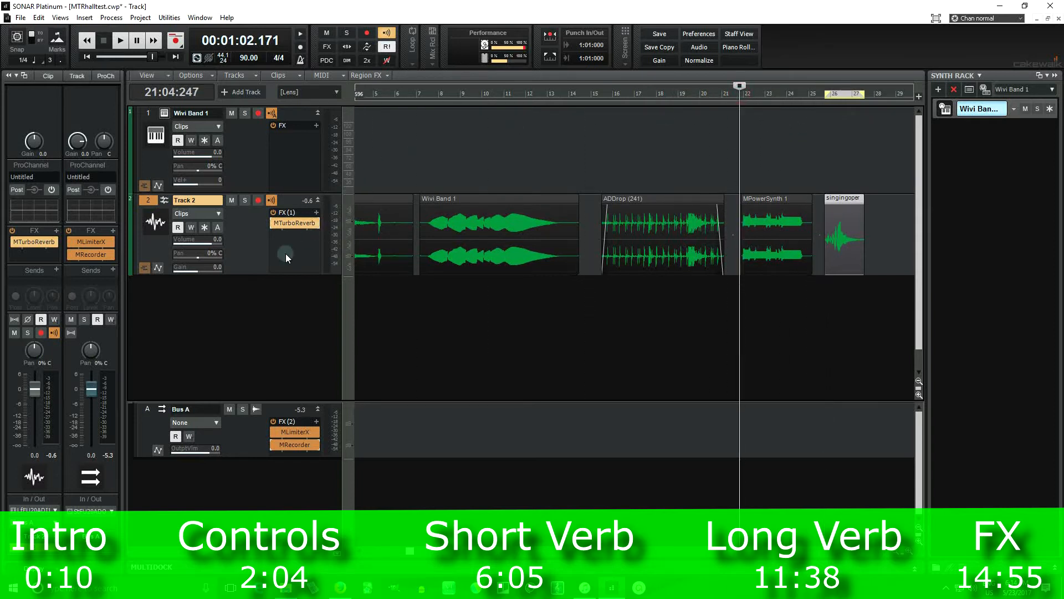
double_click(289, 222)
click(508, 145)
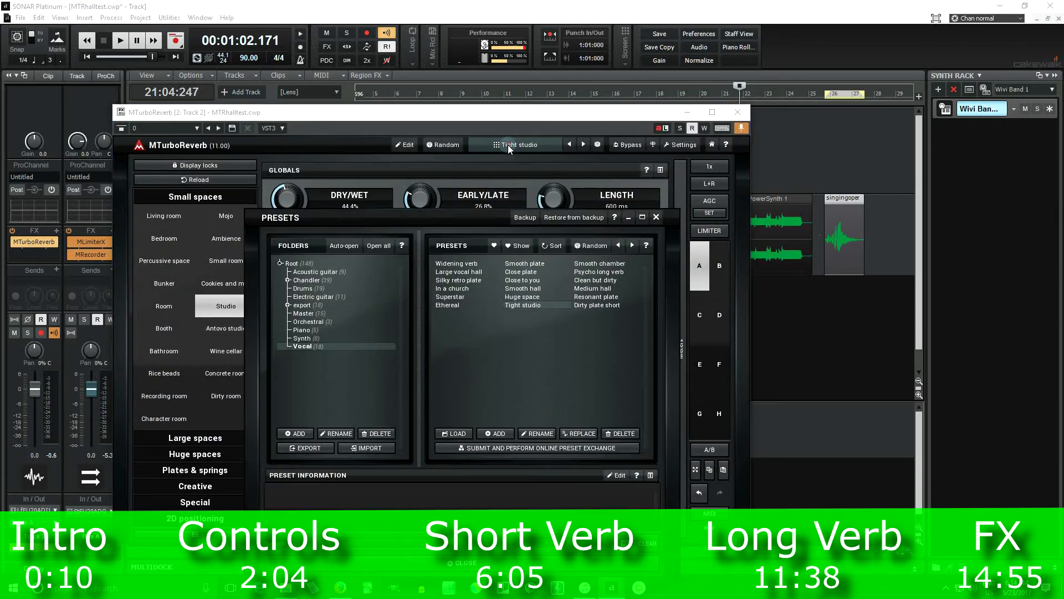
click(310, 337)
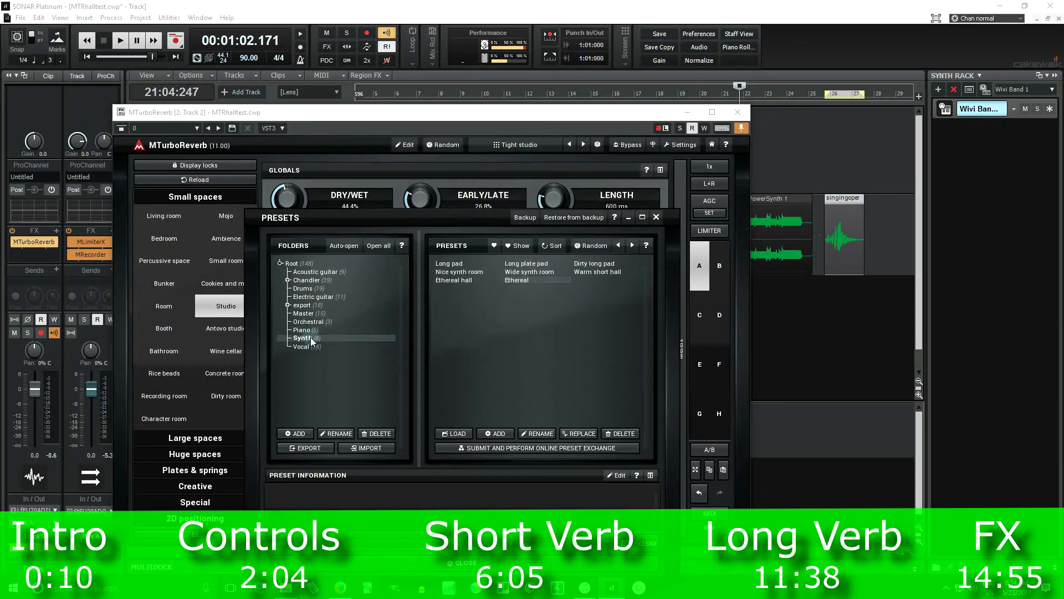
click(454, 265)
double_click(454, 264)
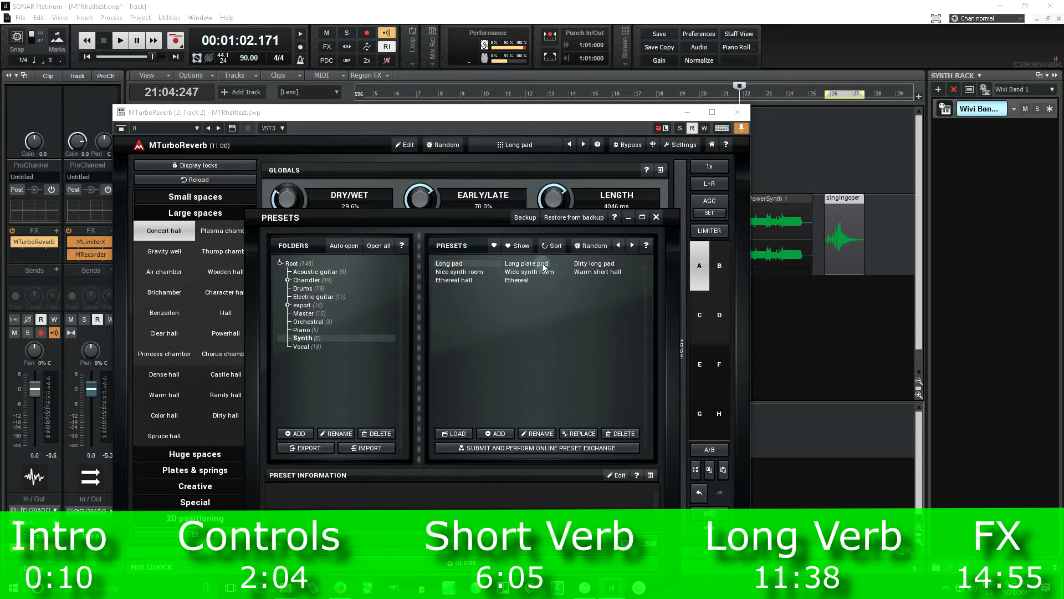
double_click(472, 272)
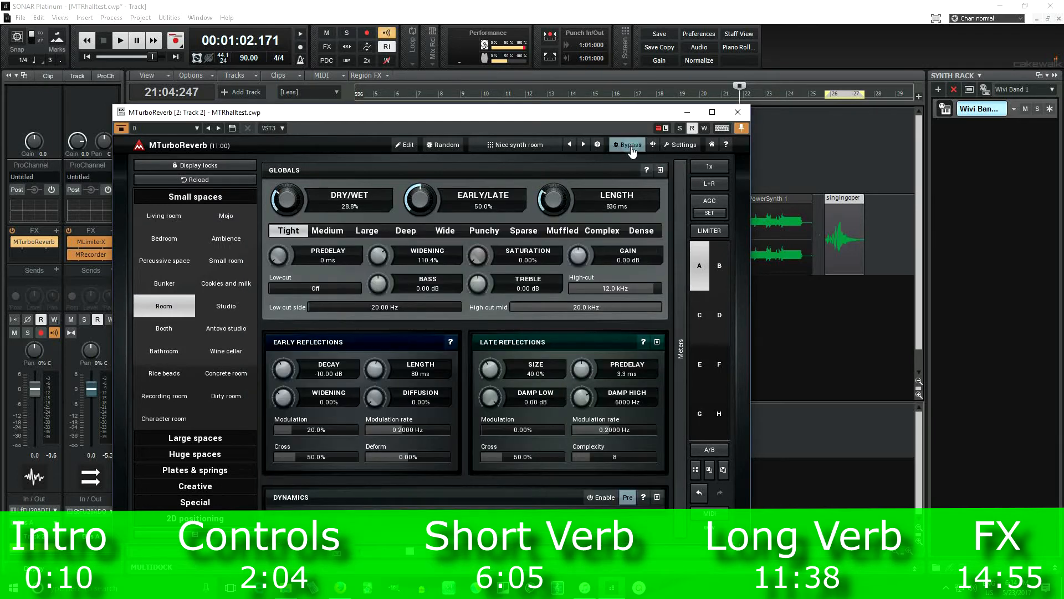
Move the reverb window clear of the MPowerSynth clip and audition the clip dry with MTurboReverb bypassed
drag(619, 115, 566, 198)
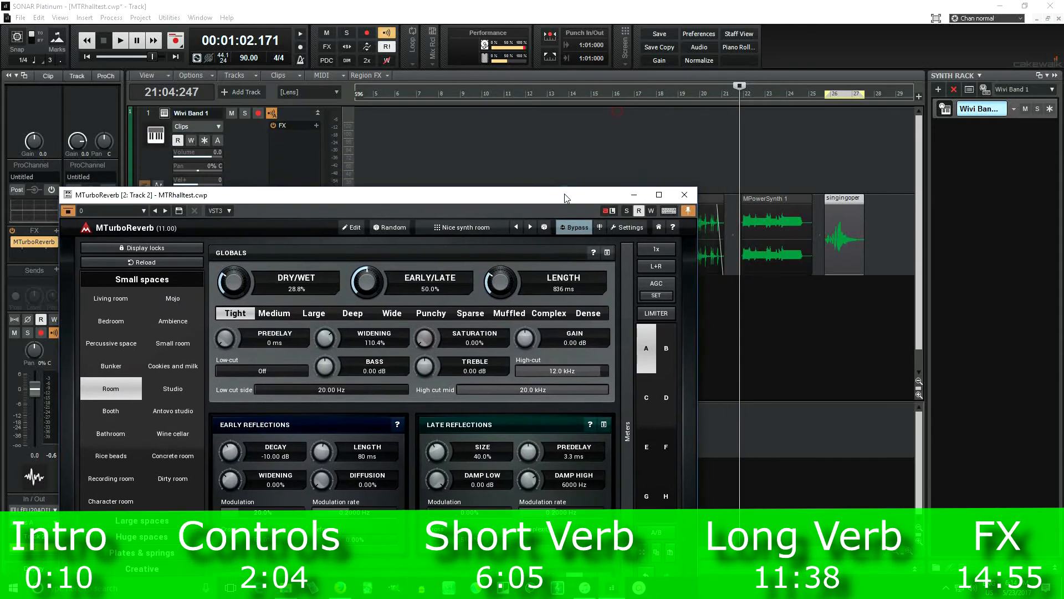
click(121, 41)
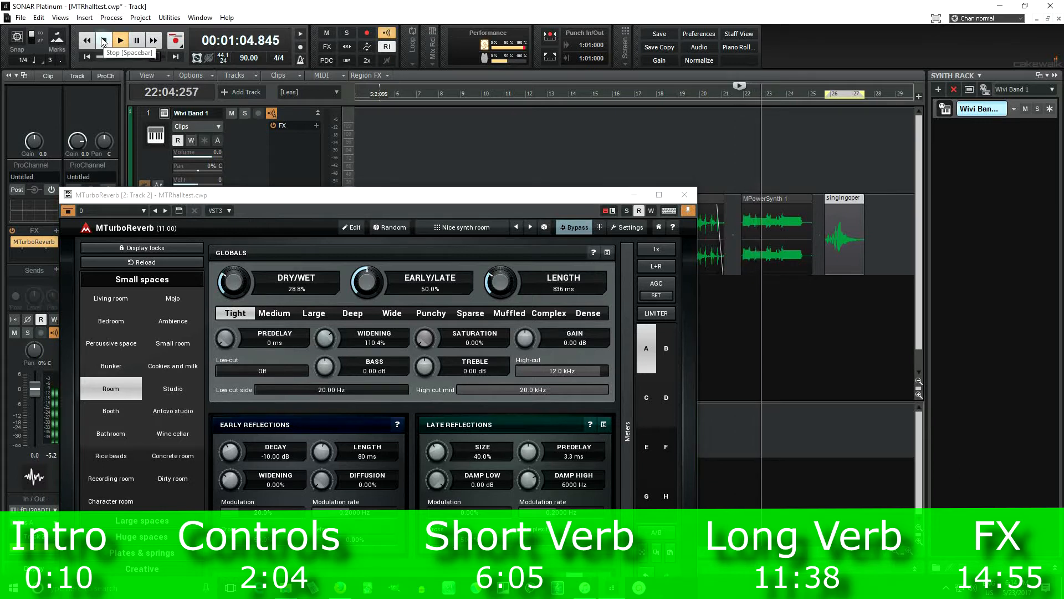
click(103, 40)
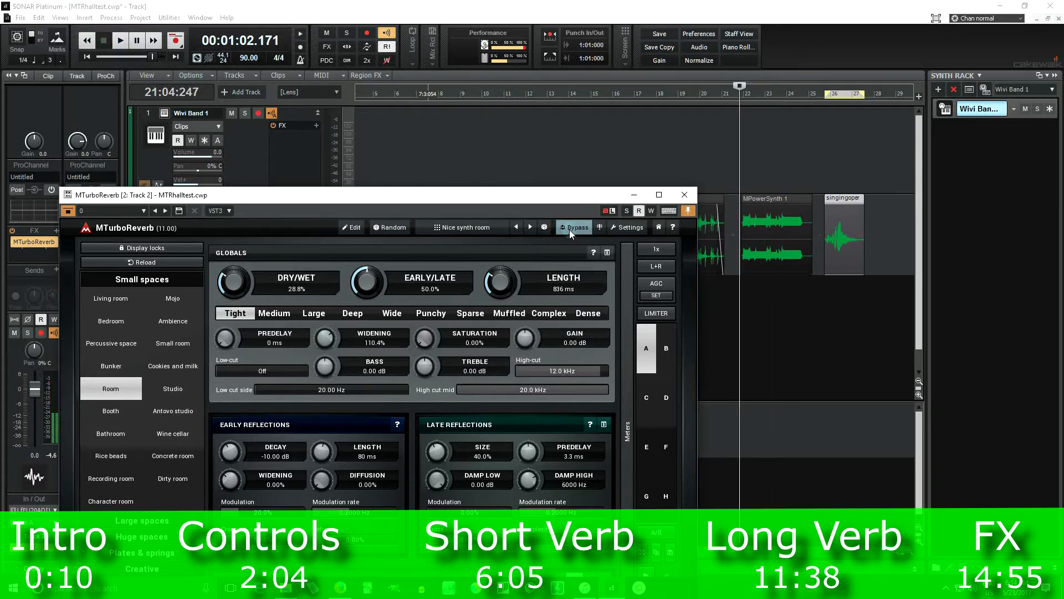
Re-enable the reverb, set the loop range to the MPowerSynth clip and audition it from just before its start with Nice synth room
click(773, 253)
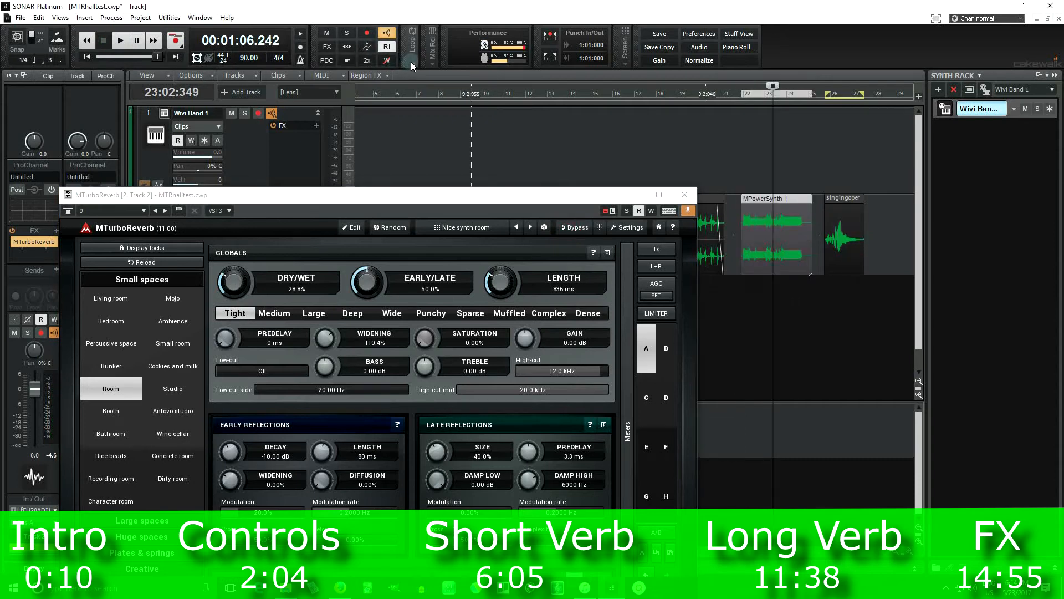
mouse_move(411, 53)
click(386, 103)
click(736, 93)
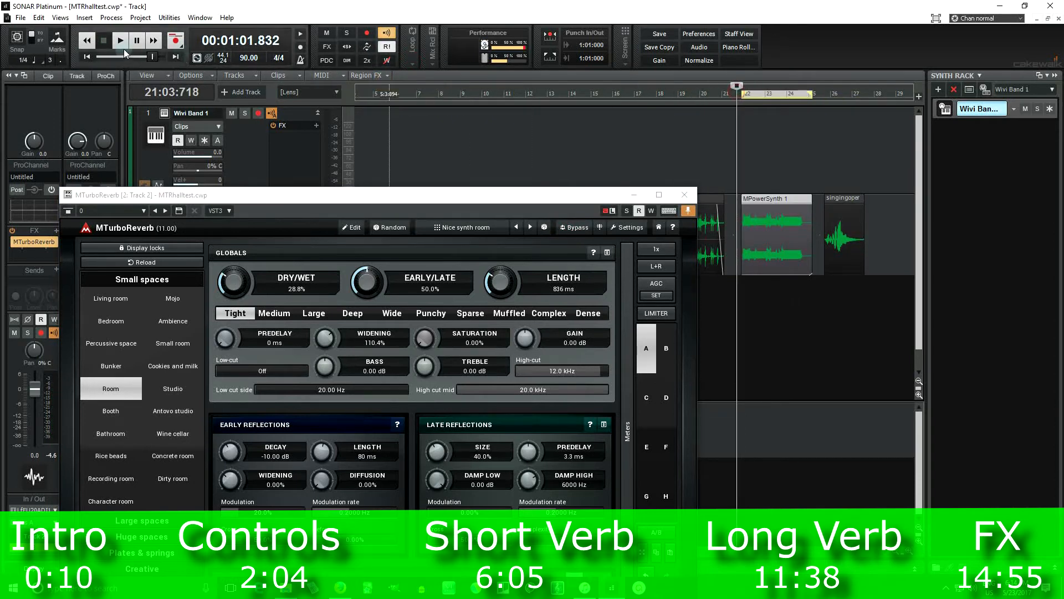
click(121, 41)
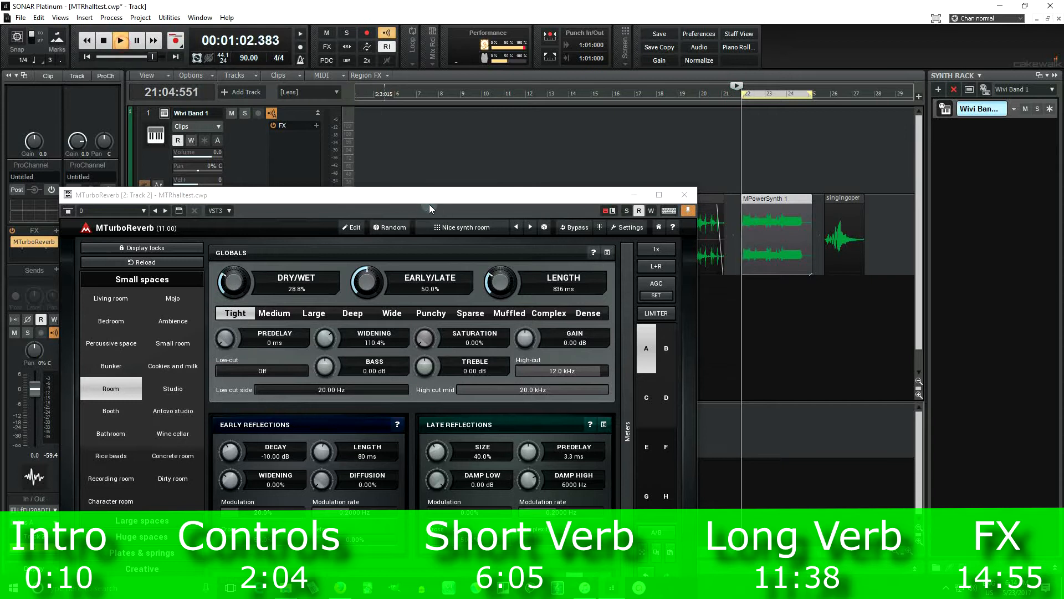
drag(425, 201, 418, 101)
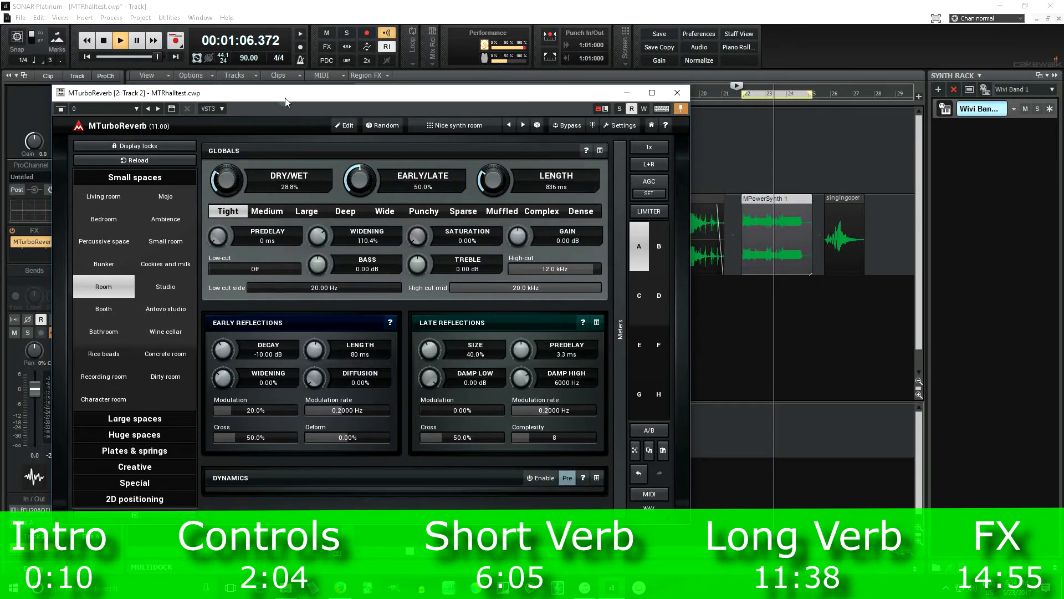
click(104, 41)
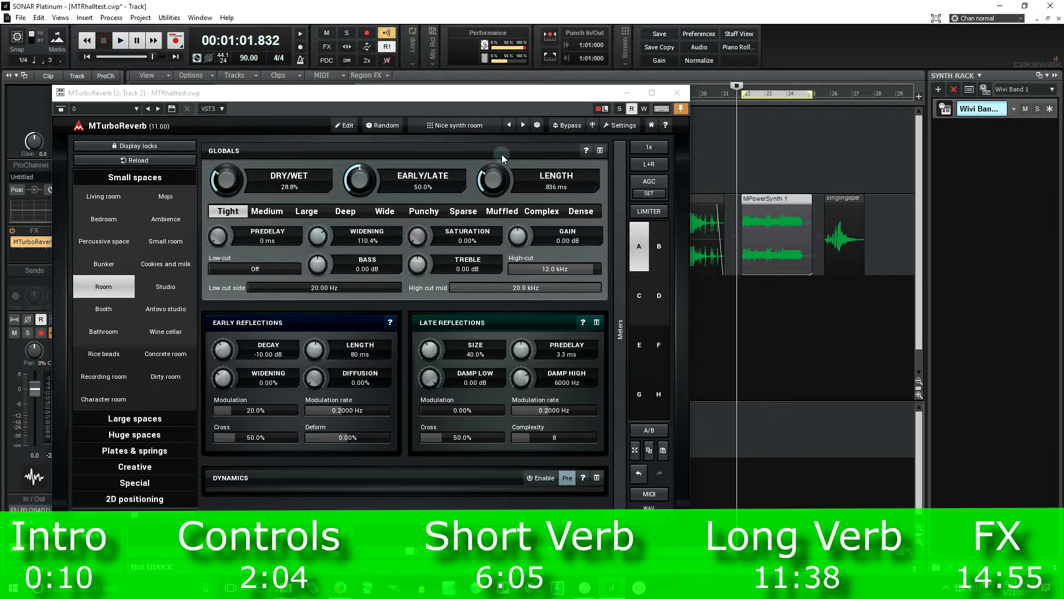
Load the Wide synth room preset and audition it on the MPowerSynth clip, stopping playback at the end
click(455, 125)
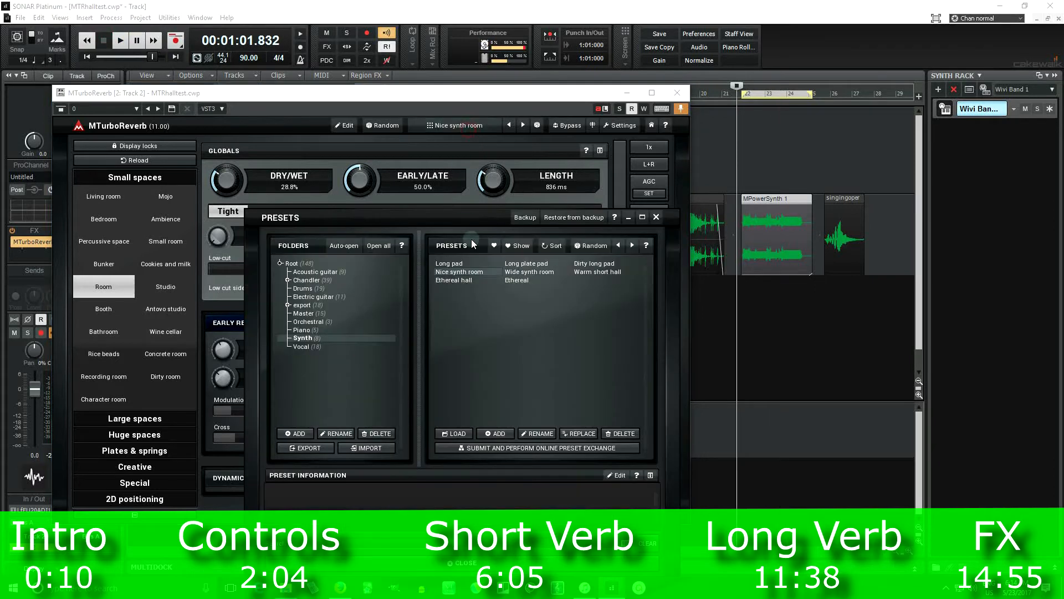
click(536, 272)
click(121, 41)
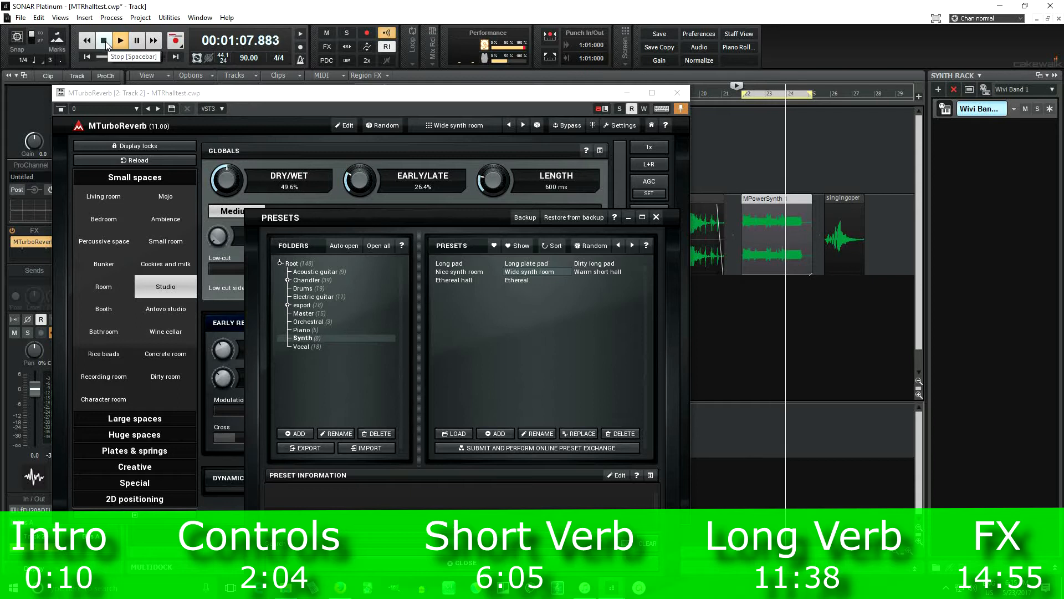
click(104, 41)
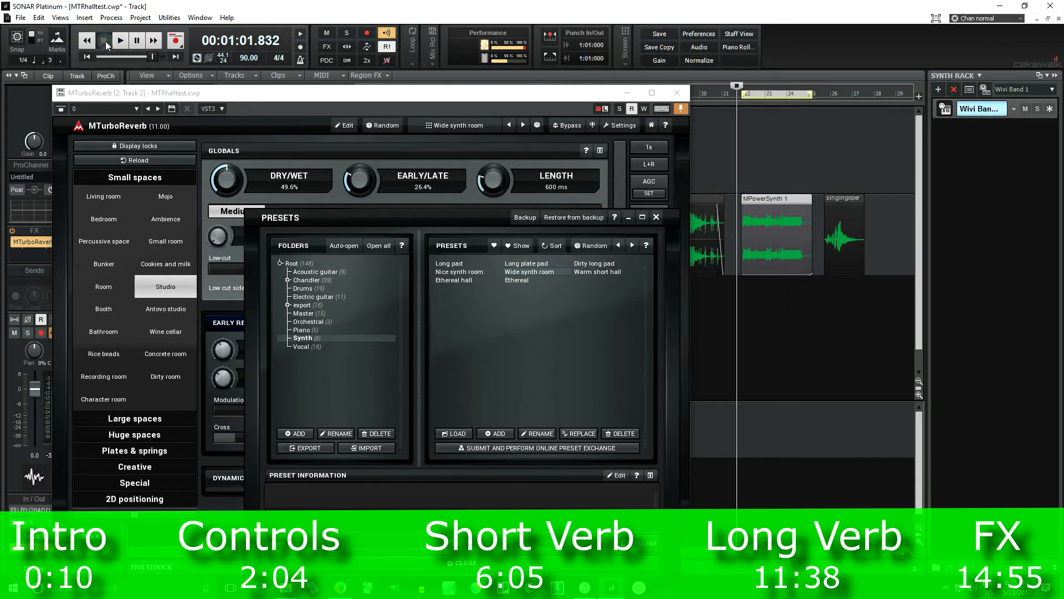
Load the Ethereal hall preset, shift the presets window off the reverb's main controls and audition the synth clip
click(463, 281)
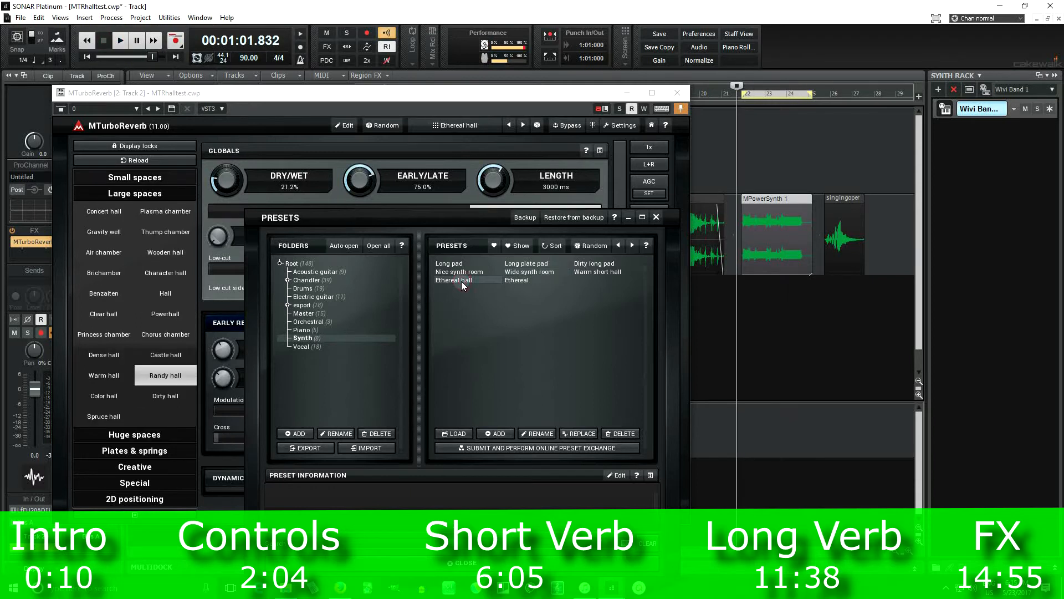
drag(381, 217, 341, 227)
click(119, 41)
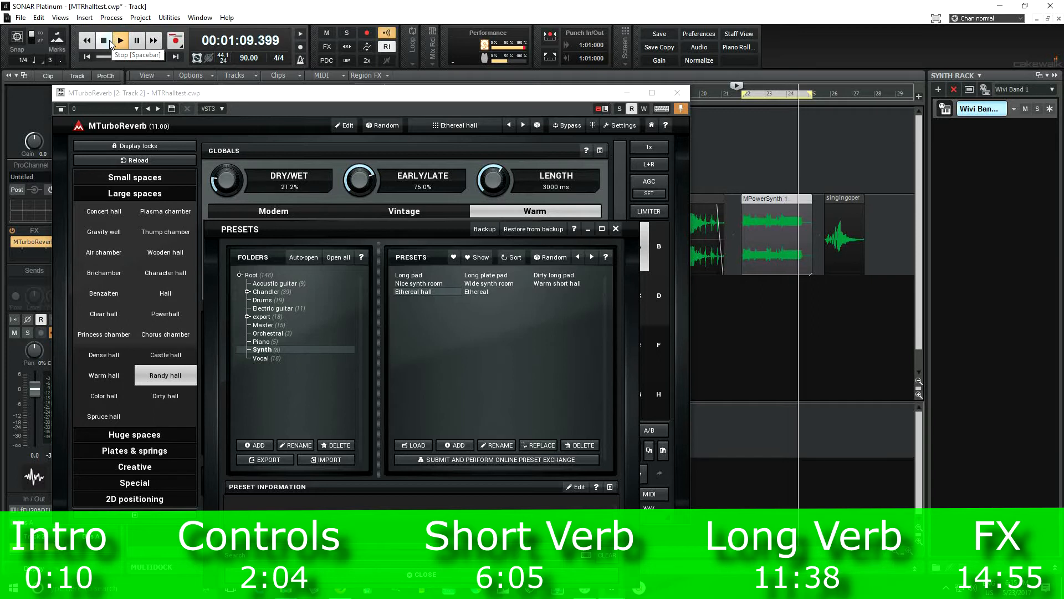
click(104, 41)
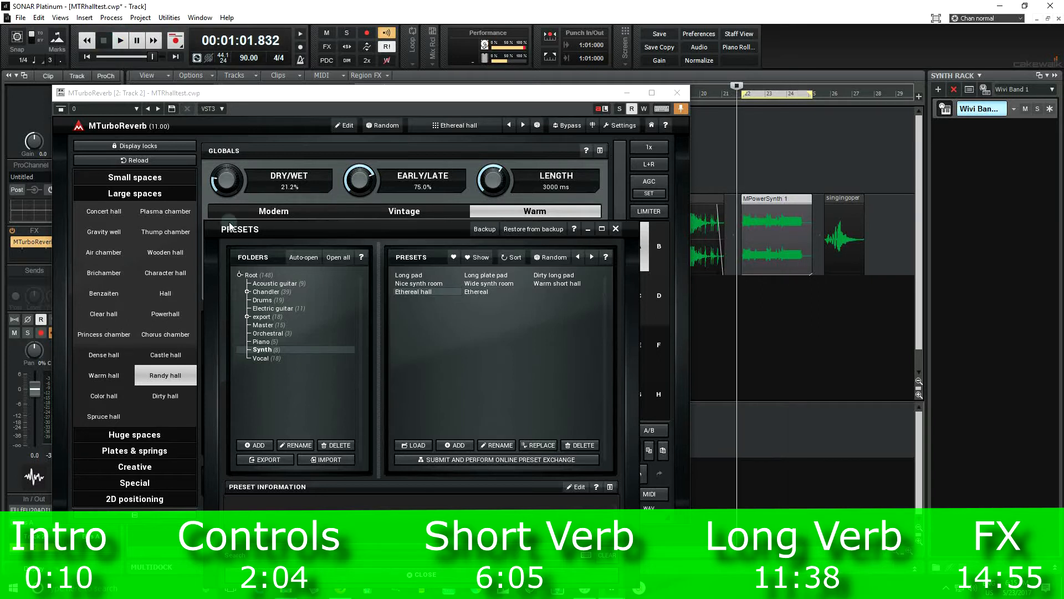
Raise Ethereal hall's Dry/Wet to 36.0% while auditioning the synth clip again, and stop playback
click(235, 183)
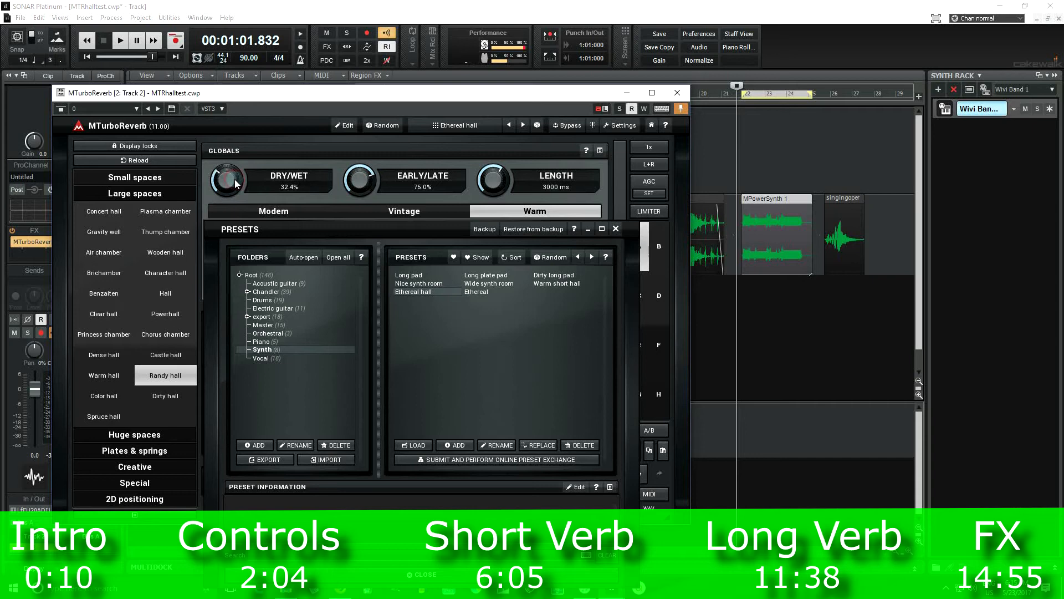
click(121, 40)
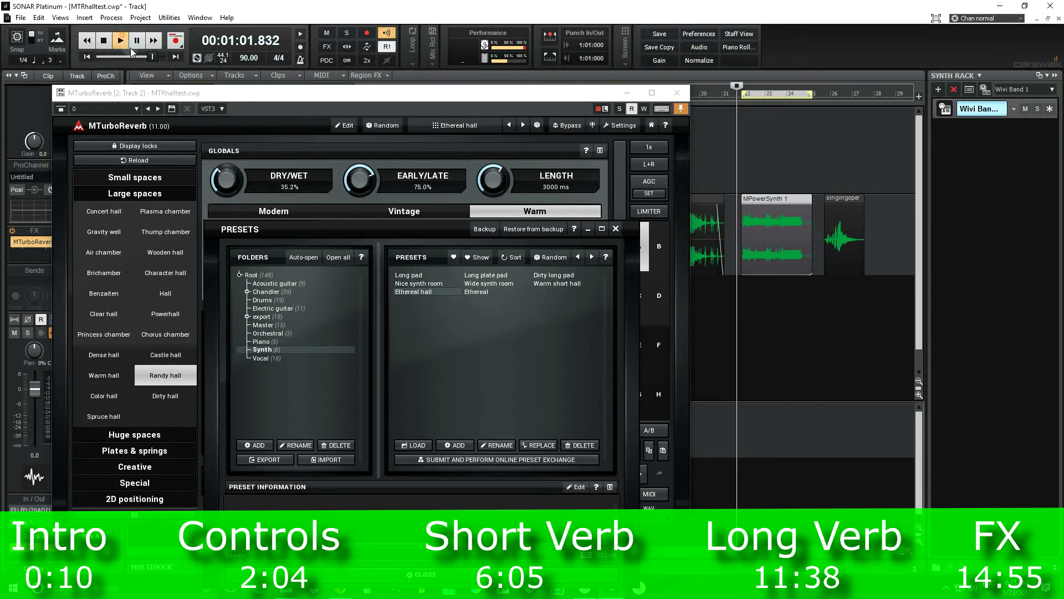
click(225, 184)
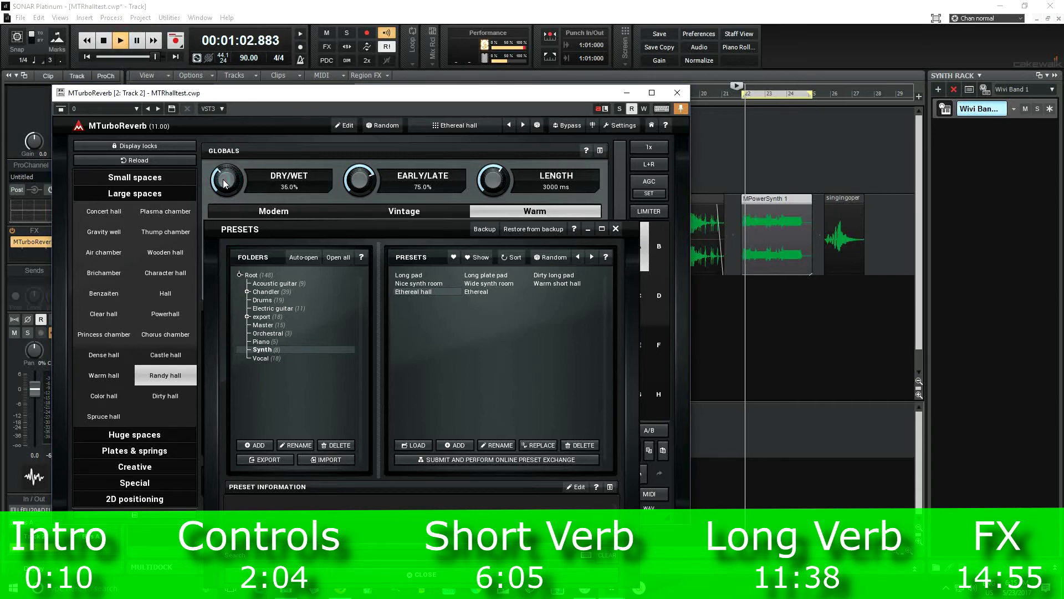
click(105, 42)
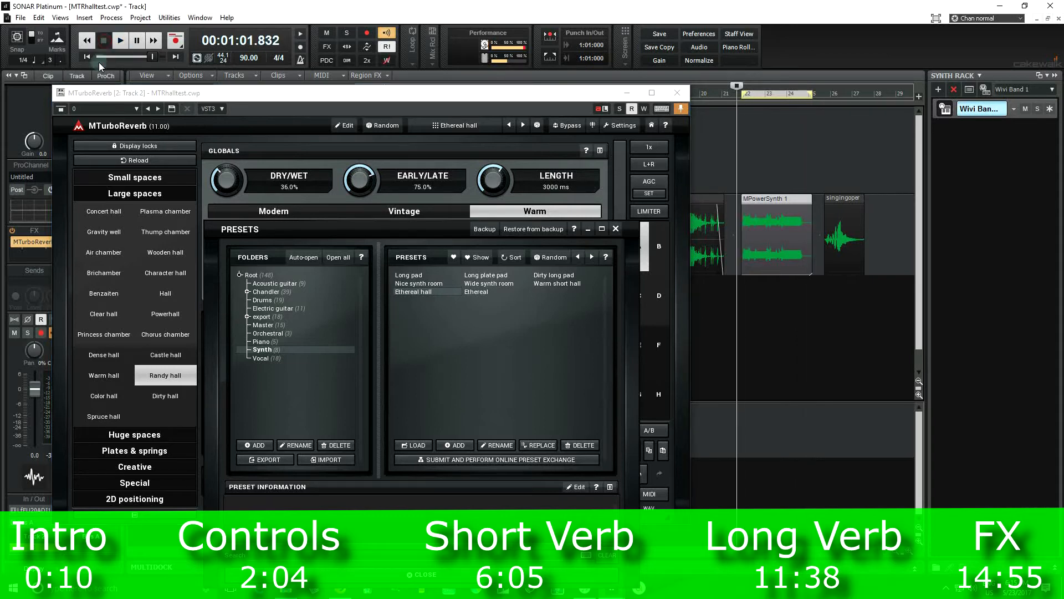
Close the presets window, reposition the reverb window to show its full list and load the Shimmer reverb from the Special category
click(616, 230)
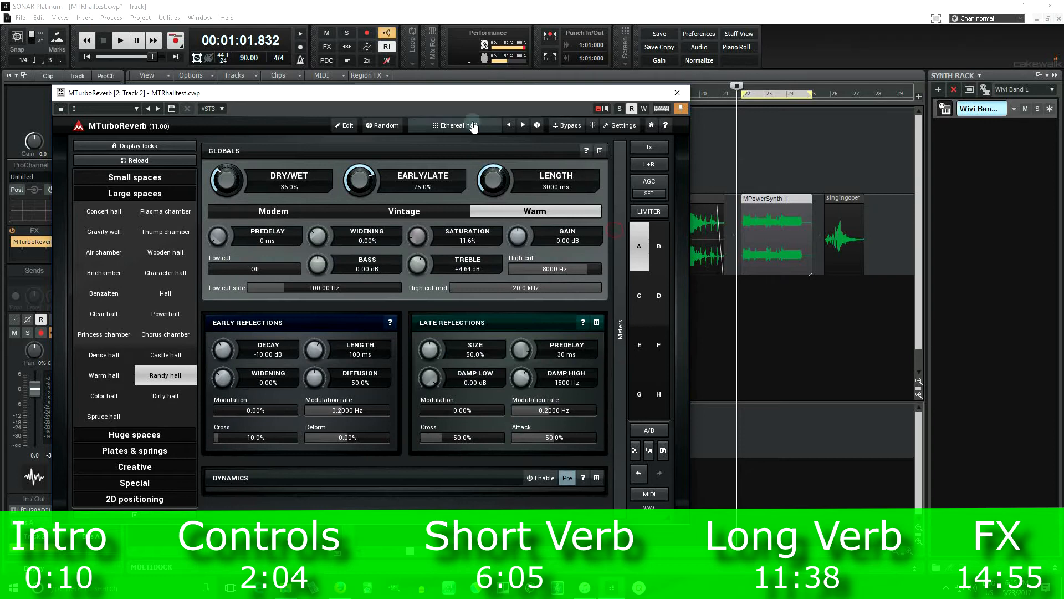
drag(470, 97, 953, 306)
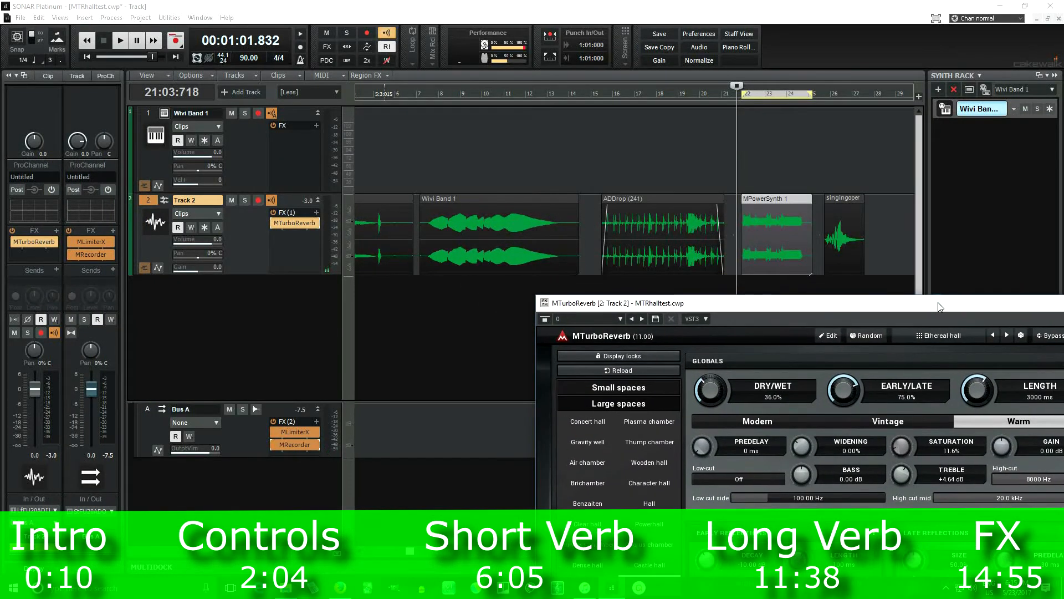
drag(637, 303, 257, 53)
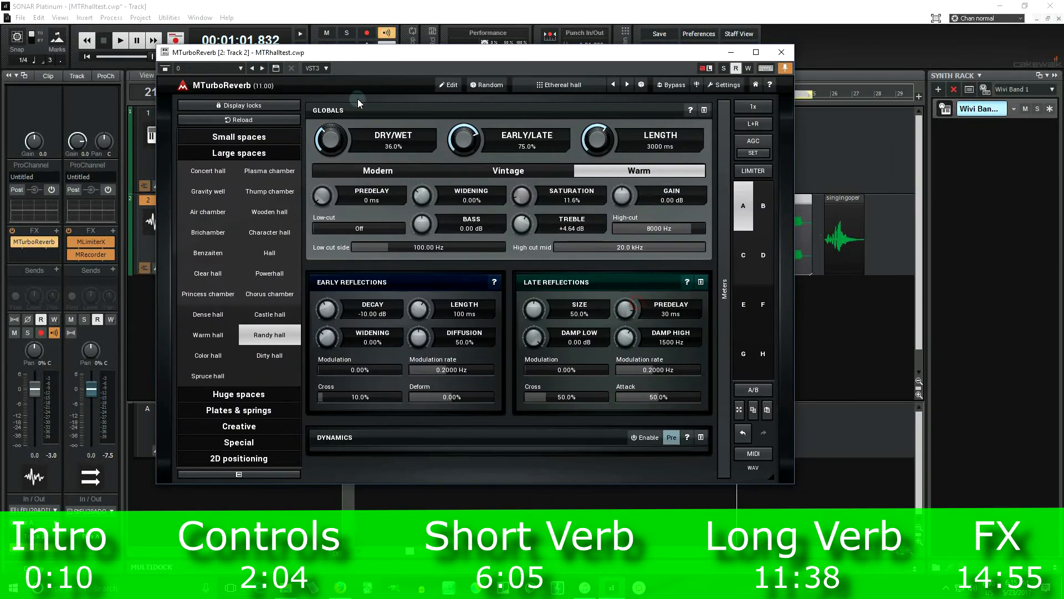
click(258, 443)
click(211, 248)
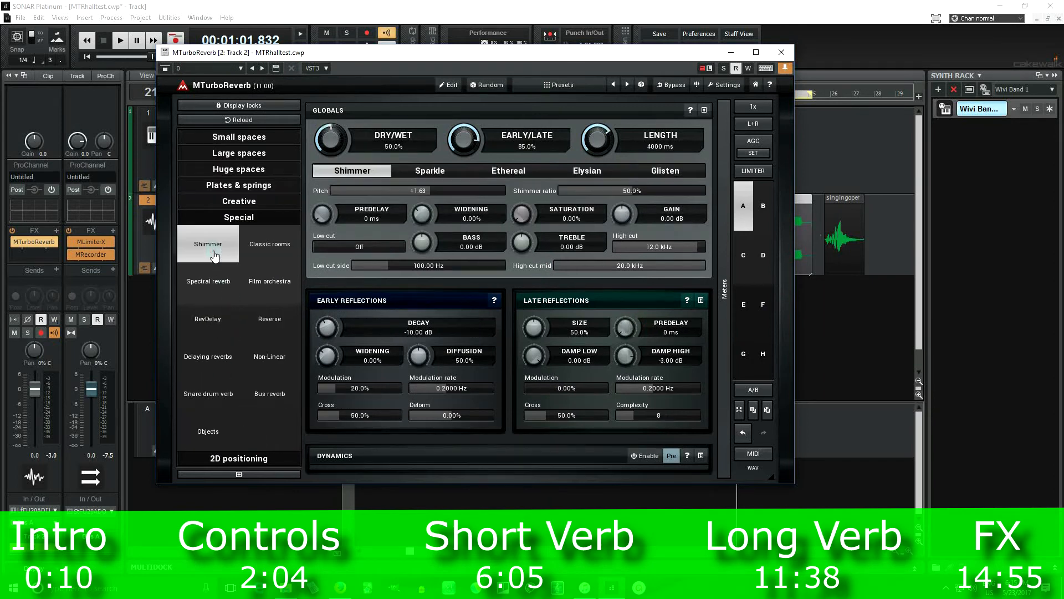
Set the Shimmer reverb's Pitch to +12.00, move its window clear of the clip and audition the synth clip
drag(451, 59, 386, 197)
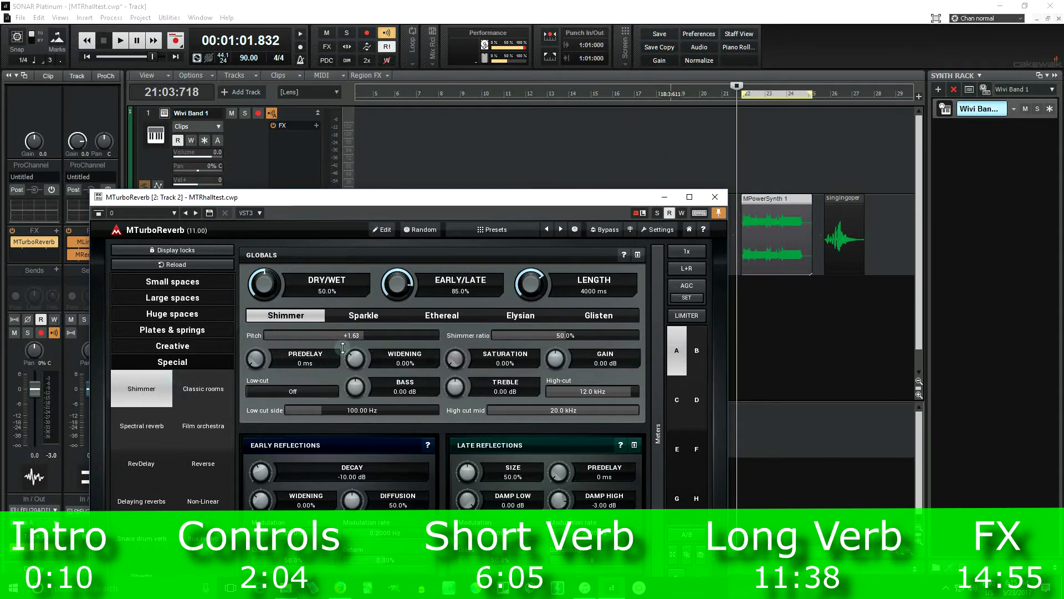
drag(355, 335, 370, 336)
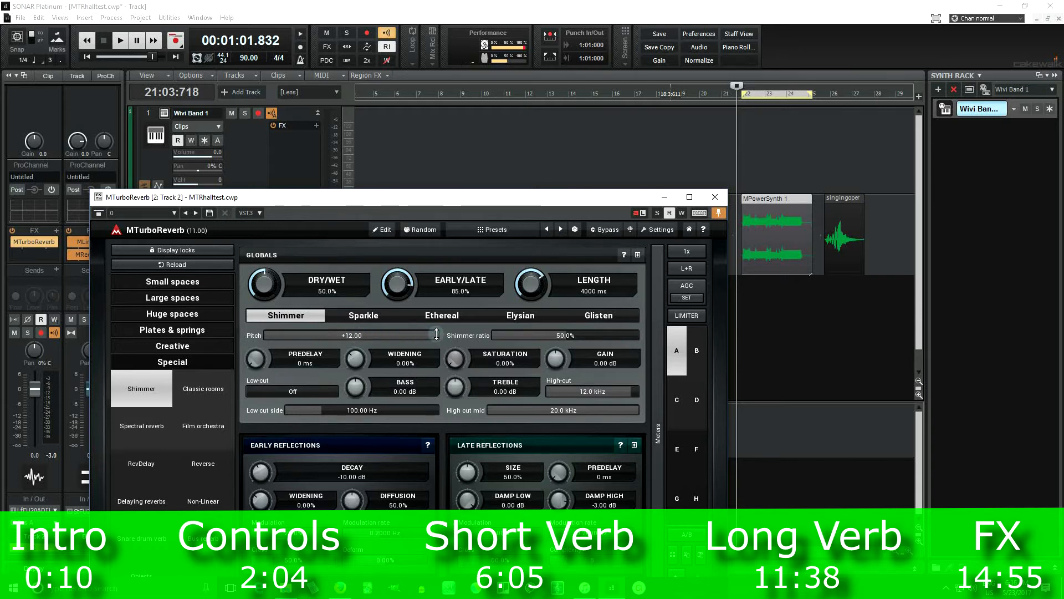
drag(441, 210, 375, 184)
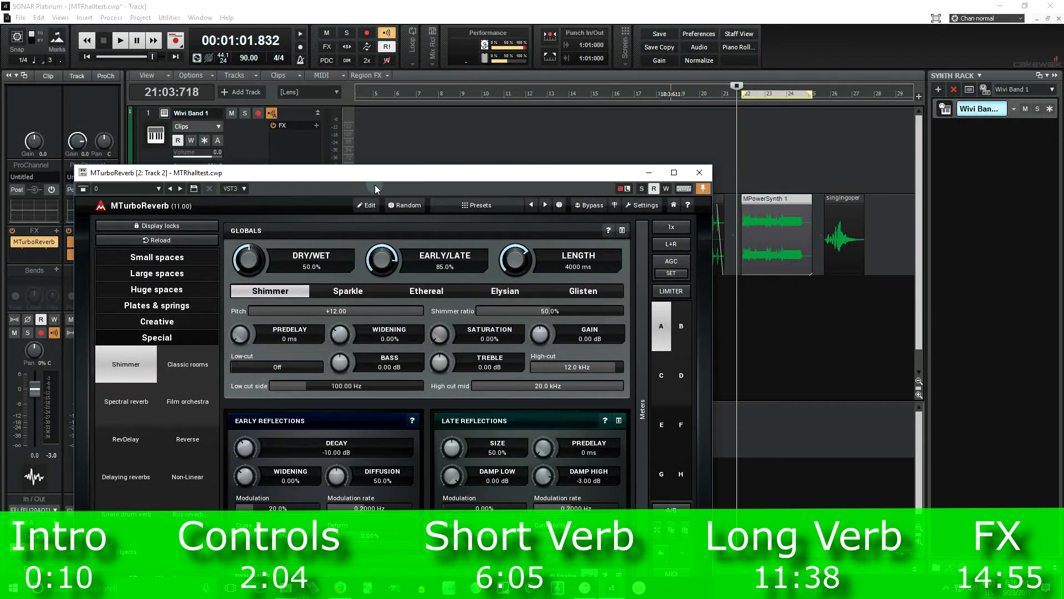
click(121, 41)
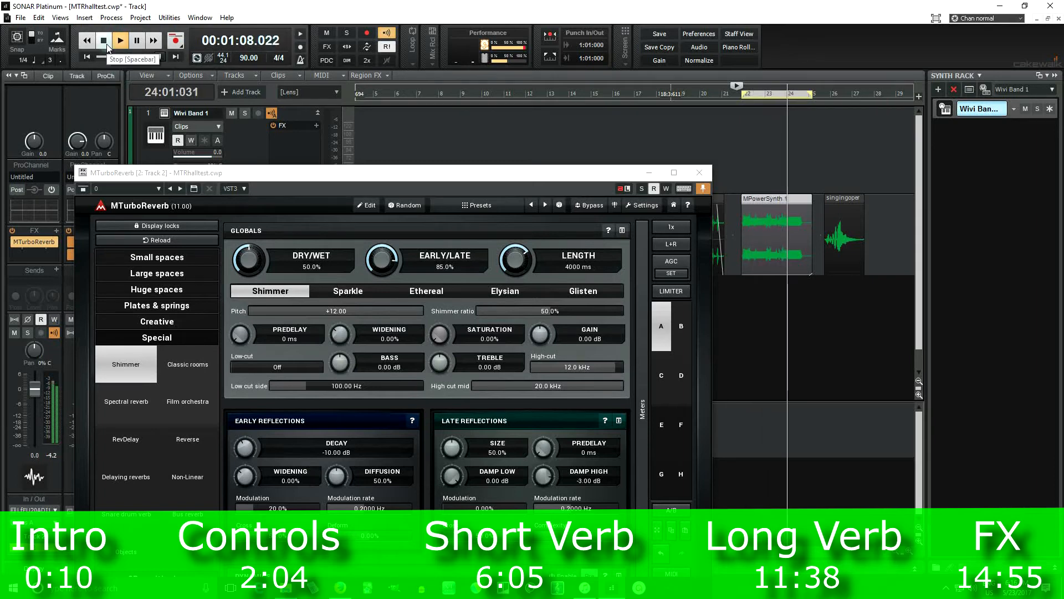
click(105, 44)
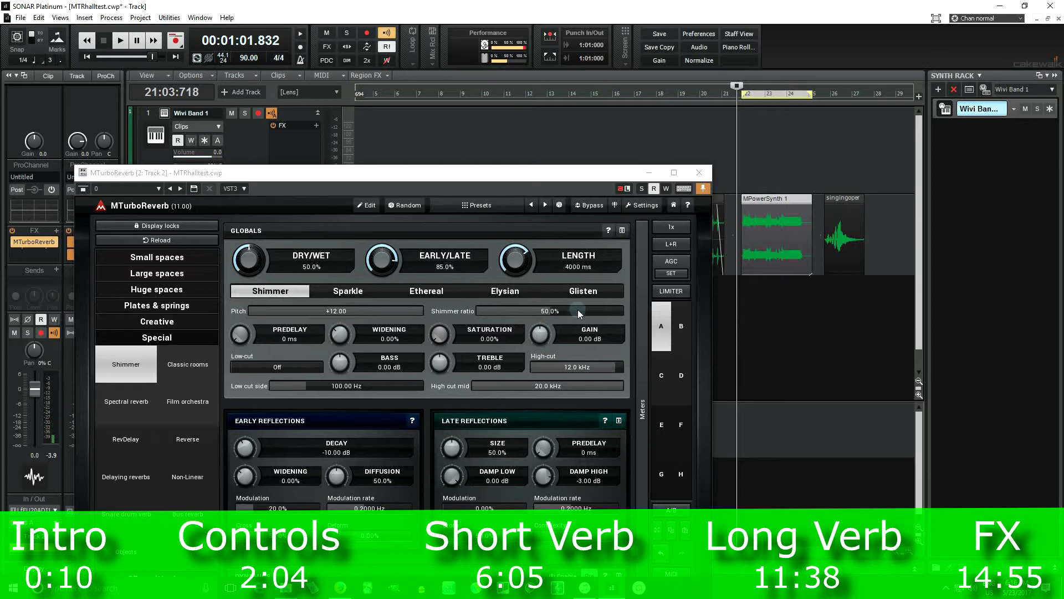
Raise the Shimmer ratio to 90.4% and Dry/Wet to 64.8% while auditioning the synth clip, and stop playback
mouse_move(578, 310)
mouse_down()
mouse_move(524, 311)
mouse_move(564, 322)
mouse_up()
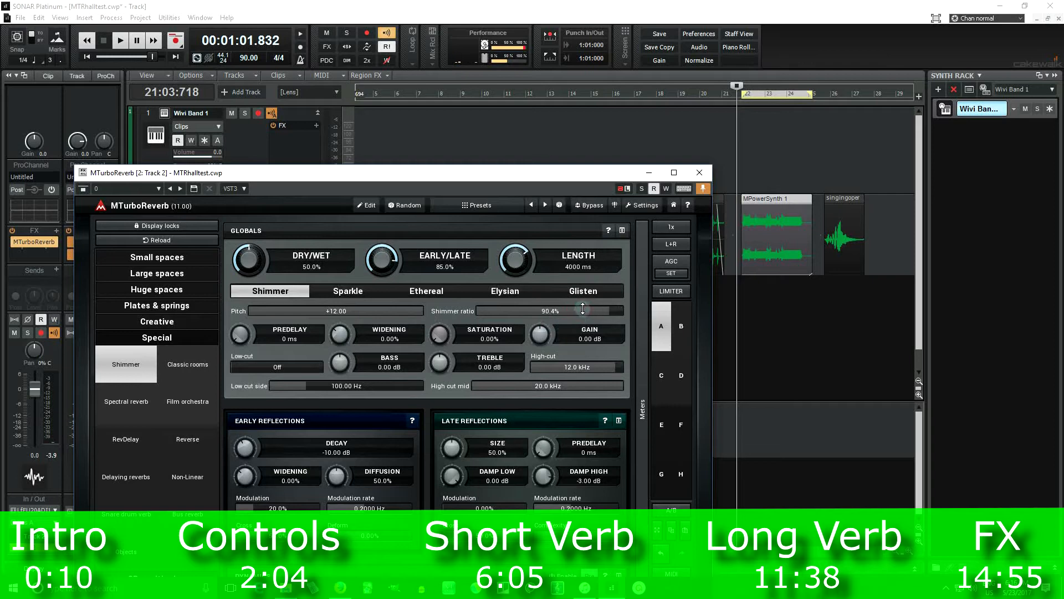
click(121, 40)
drag(245, 265, 243, 256)
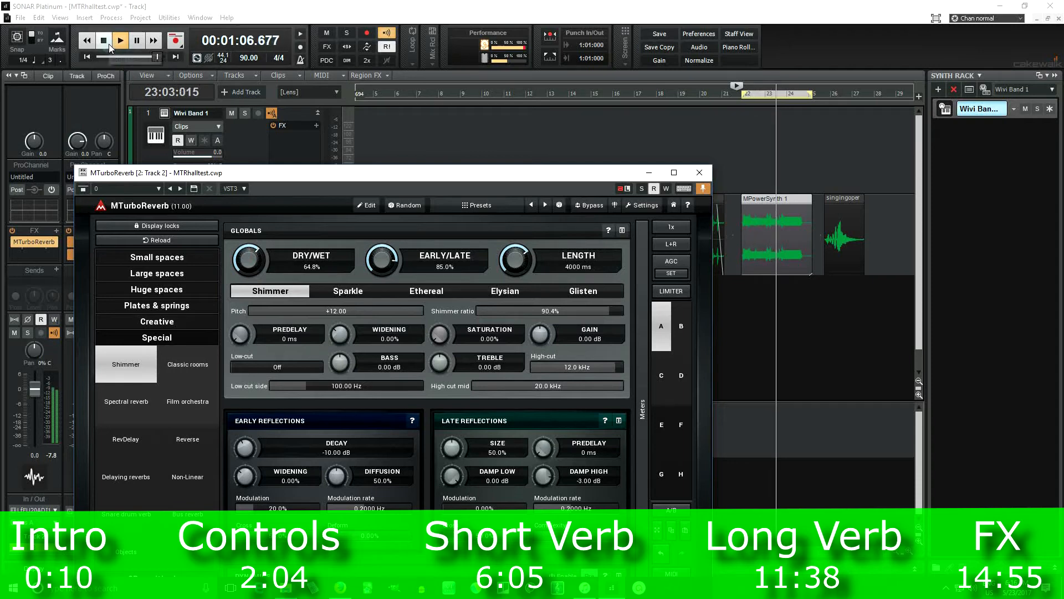
click(108, 44)
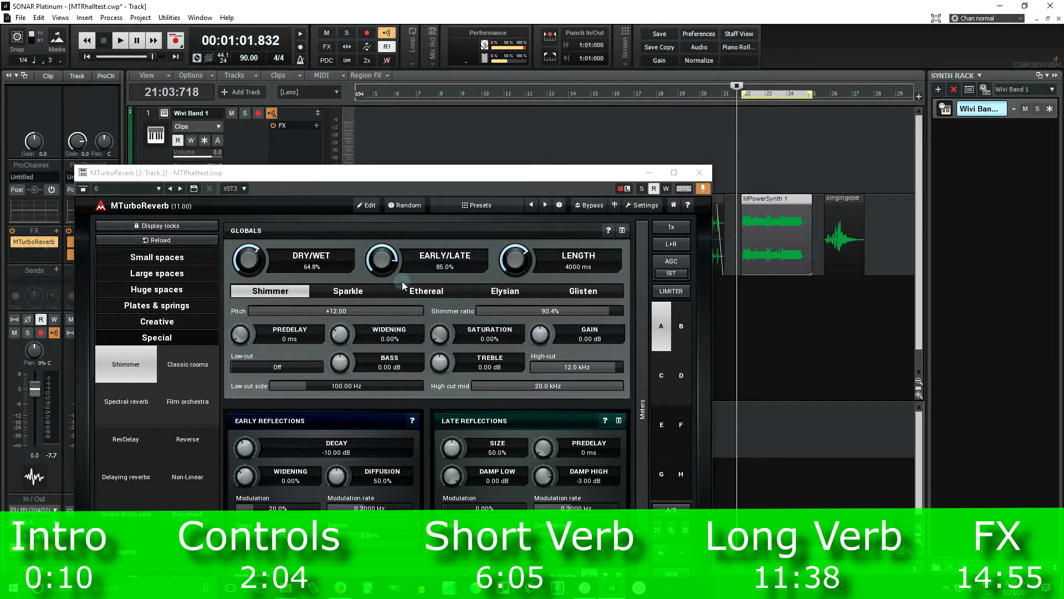
Audition the looped synth clip with the Shimmer reverb's Sparkle and Ethereal variants, stopping playback after each
click(369, 291)
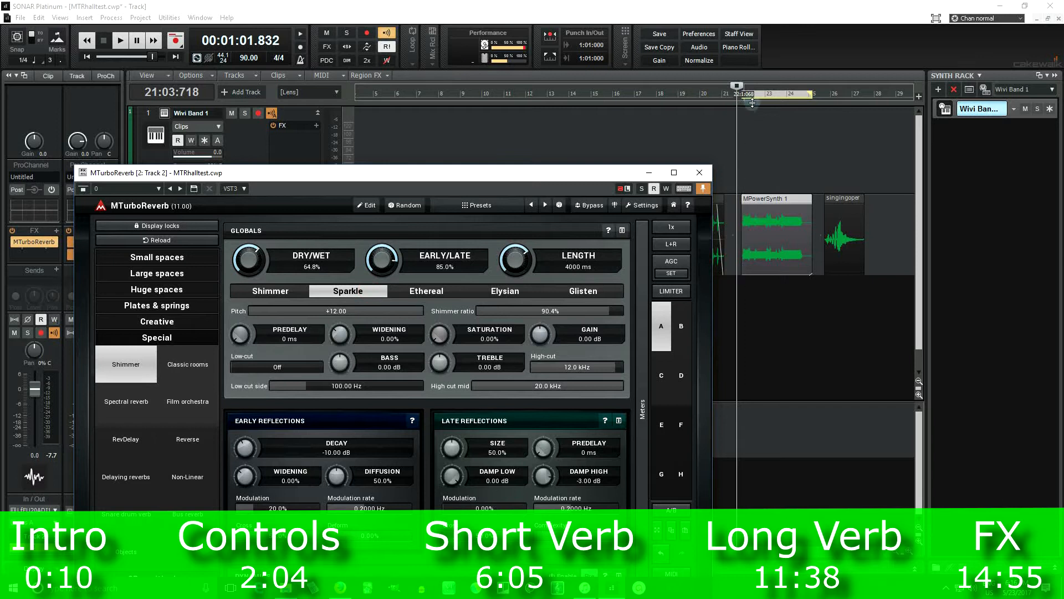
click(118, 40)
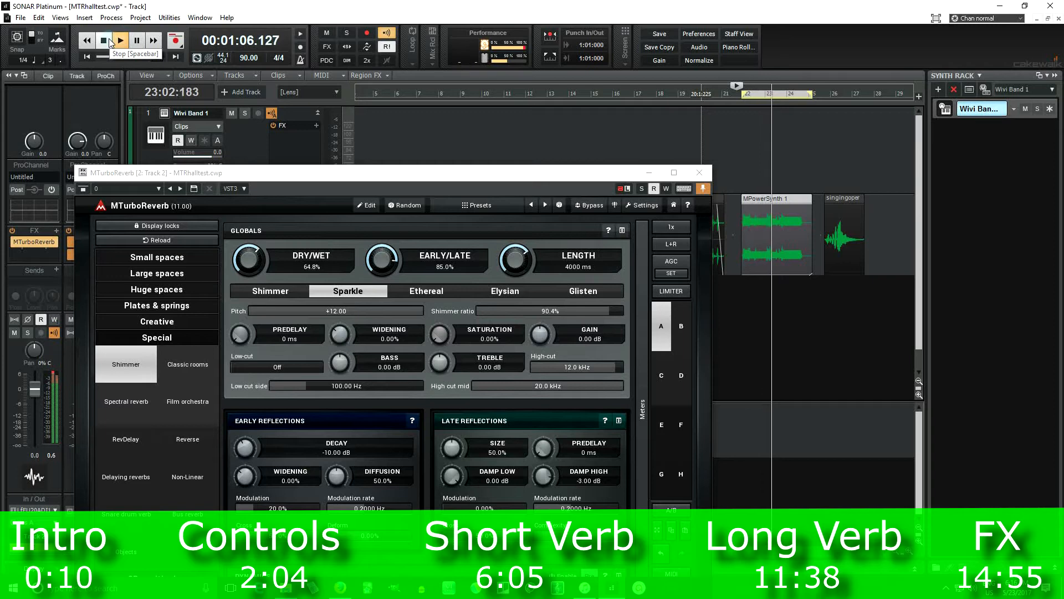
click(111, 43)
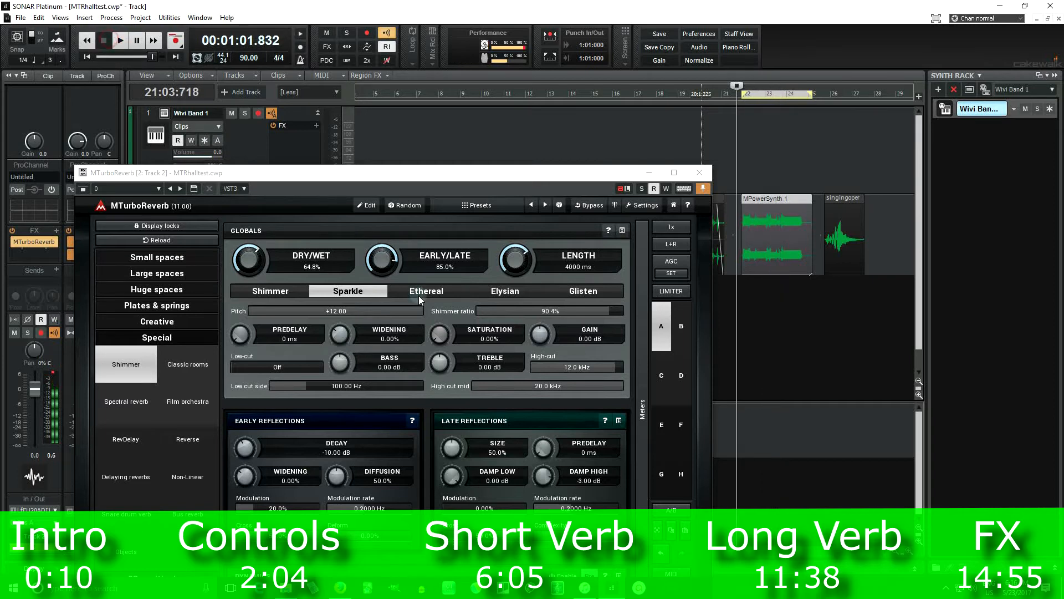
click(418, 295)
click(114, 42)
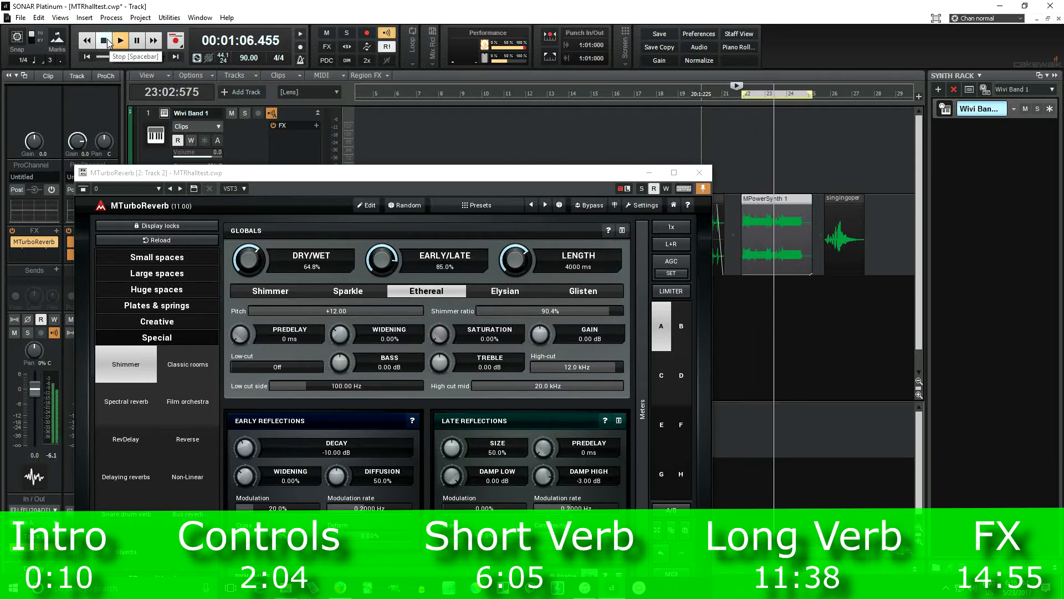
click(108, 42)
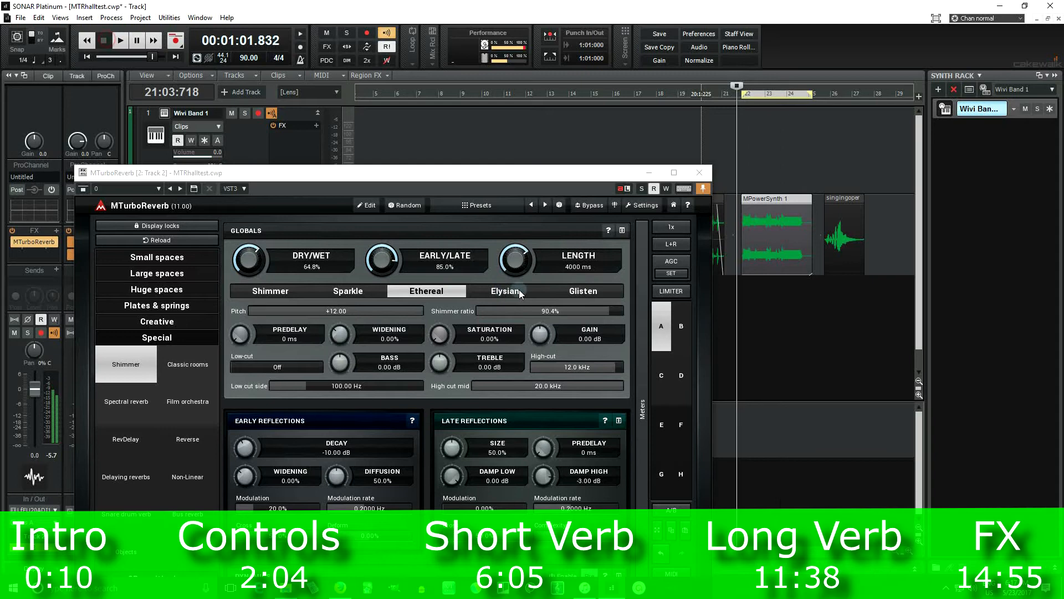
Switch the Shimmer reverb to the Elysian variant, audition the synth clip and stop playback
click(519, 289)
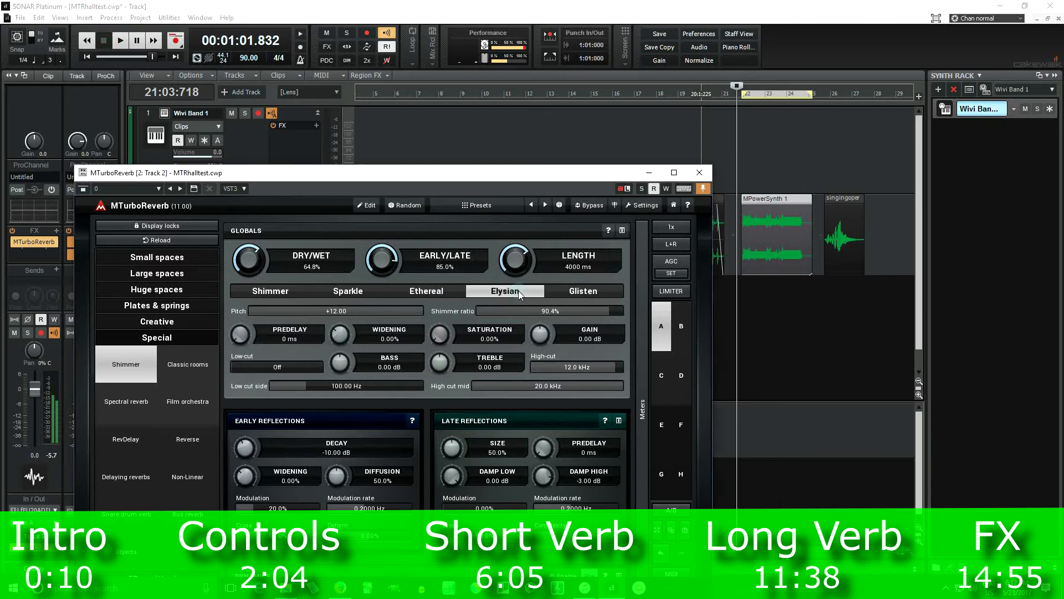
click(122, 42)
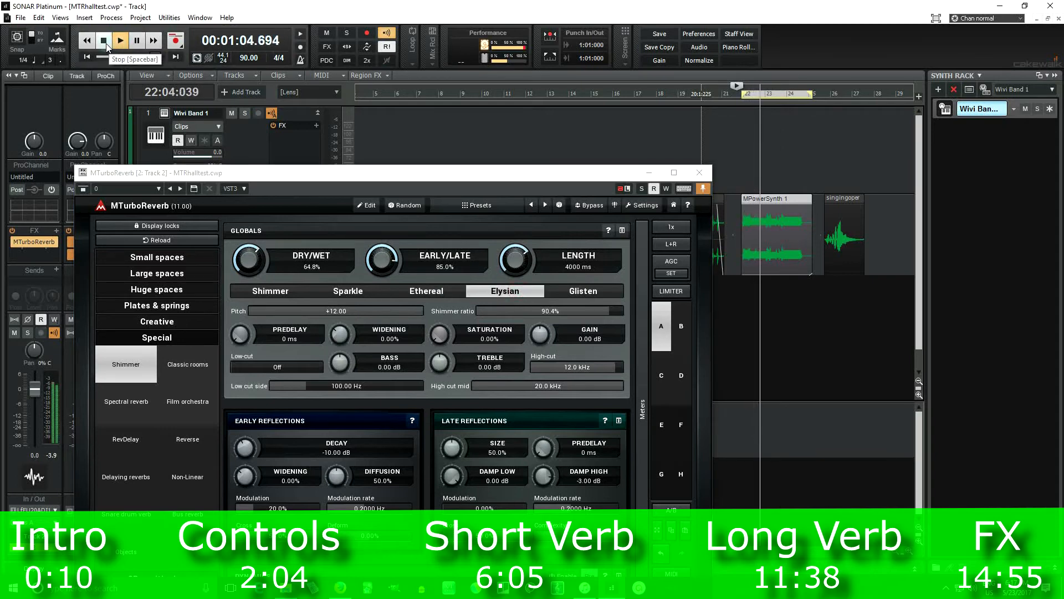
click(104, 41)
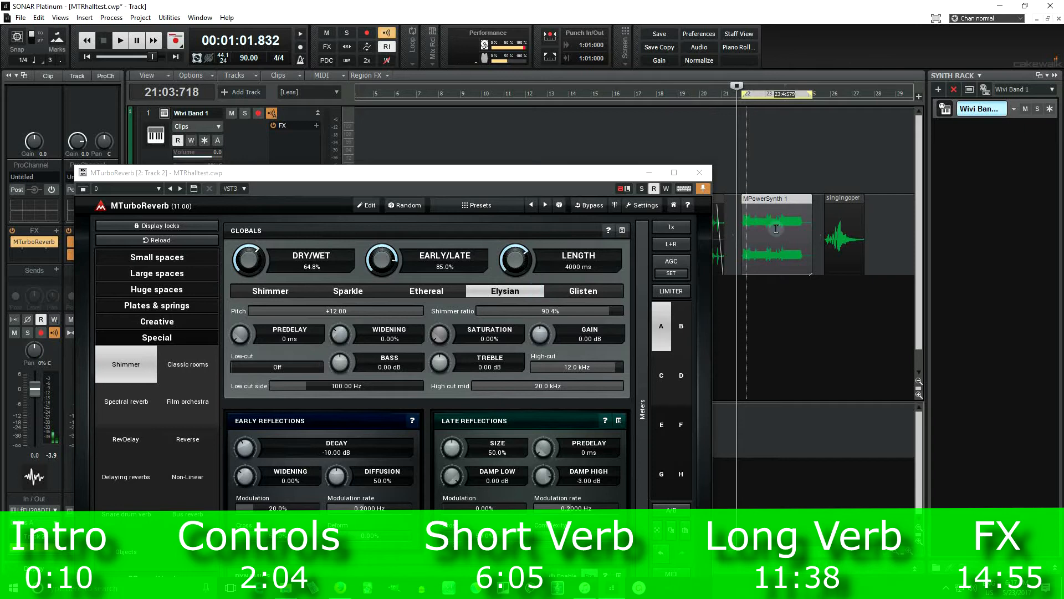
Close the reverb window, set the loop range to the Addictive Keys 1 clip and return playback to its start
click(707, 174)
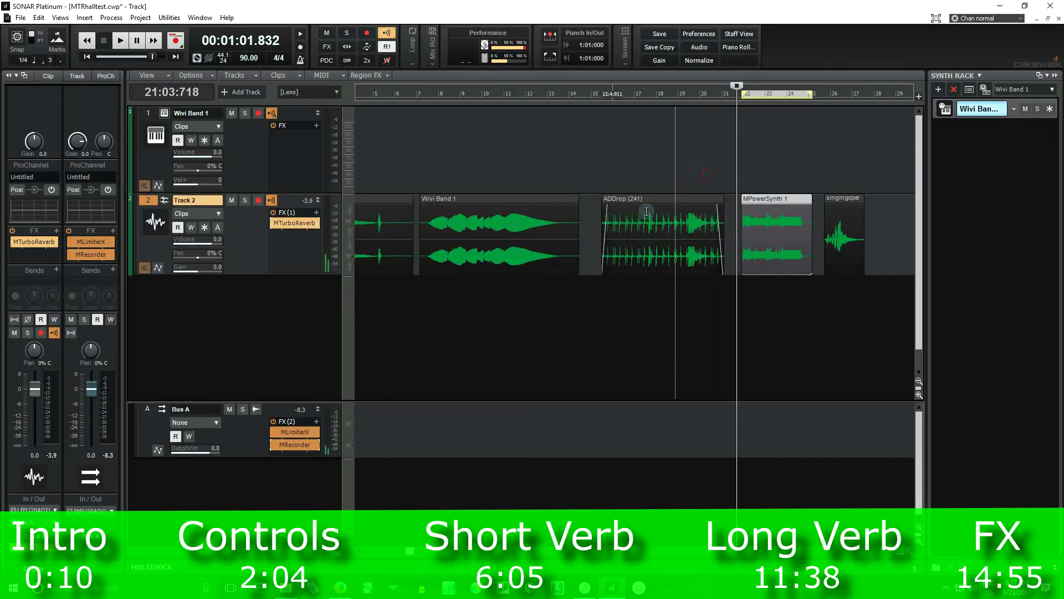
drag(412, 555, 356, 553)
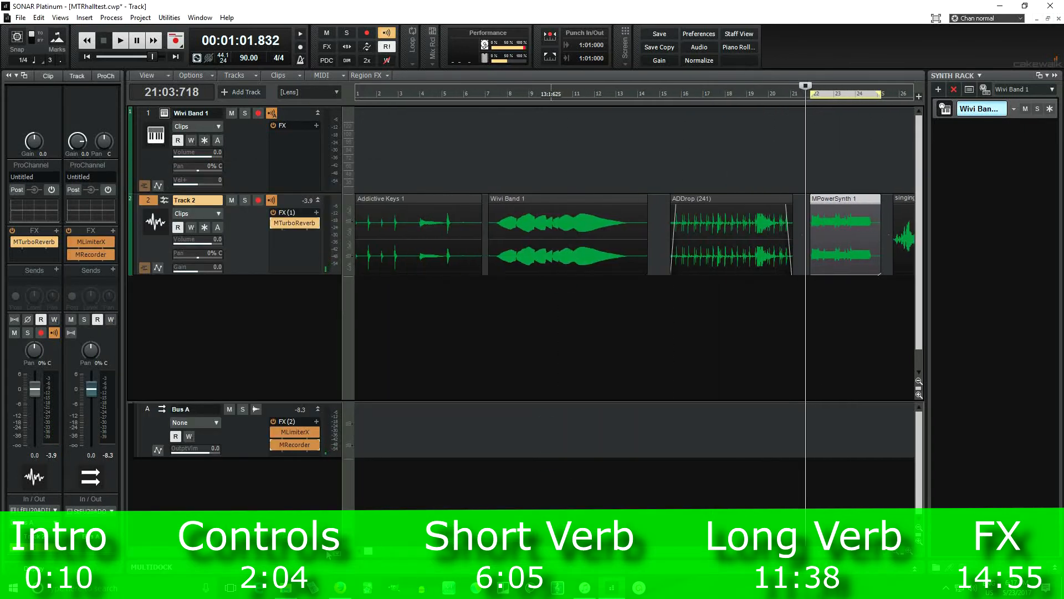
click(359, 157)
key(w)
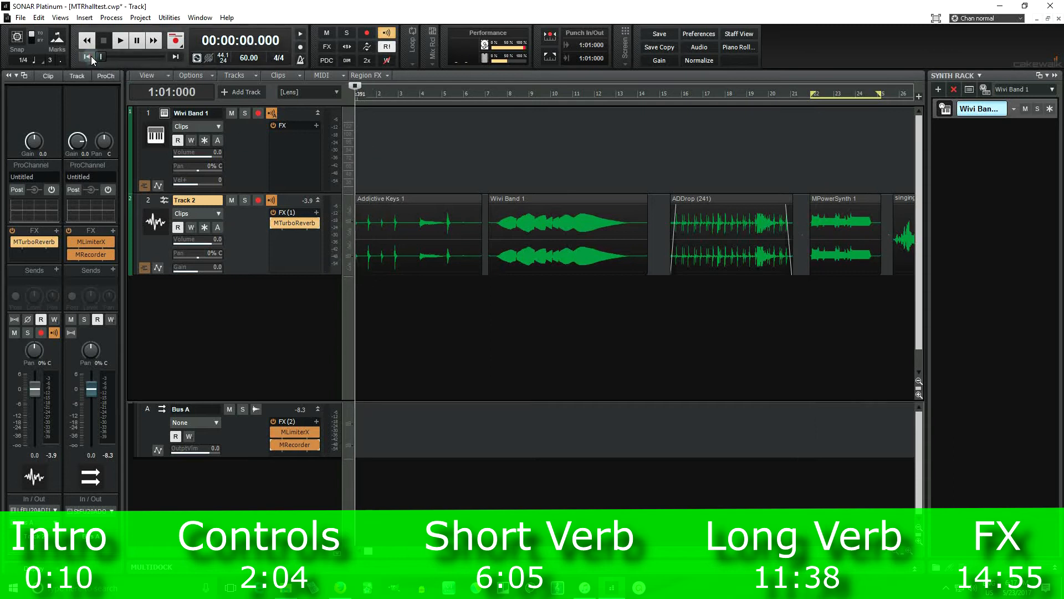
click(394, 239)
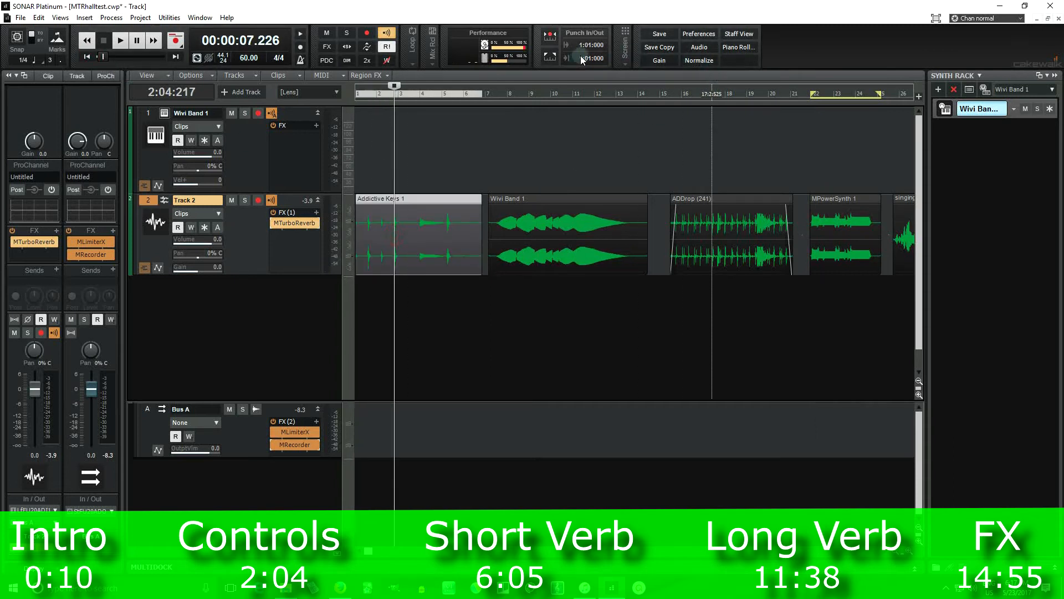
click(412, 54)
click(385, 102)
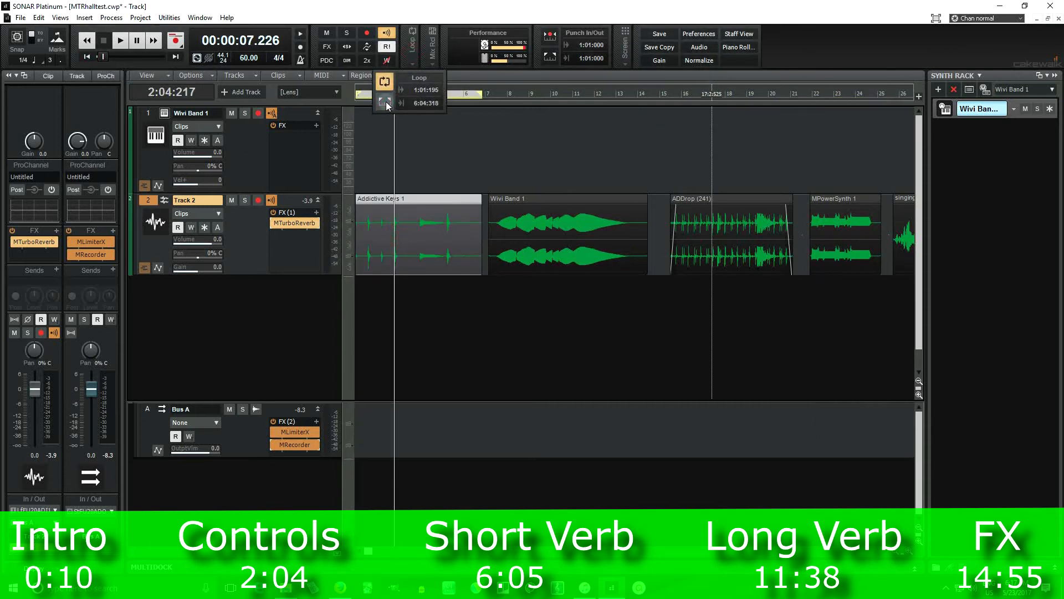
click(426, 322)
click(88, 58)
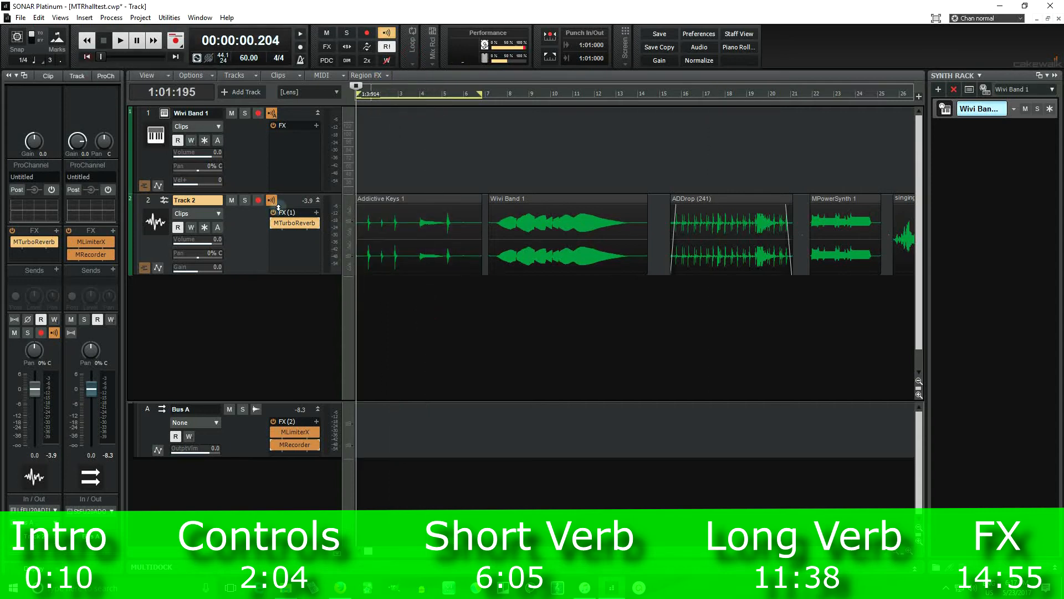
Reopen Track 2's MTurboReverb, load the Hall preset from the Piano folder, and reposition its window below the clips
double_click(298, 225)
click(483, 205)
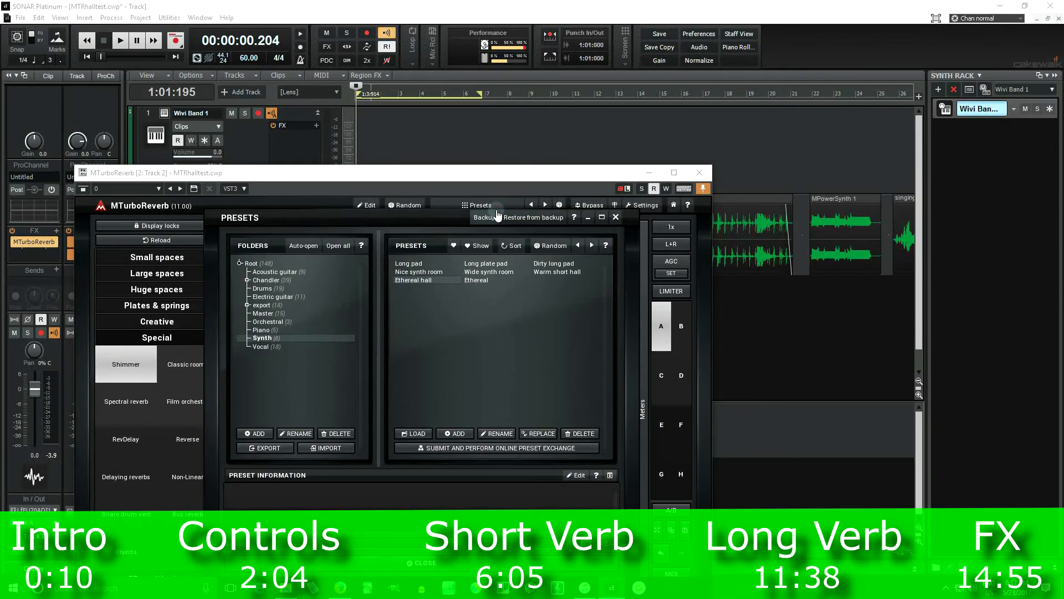
click(285, 330)
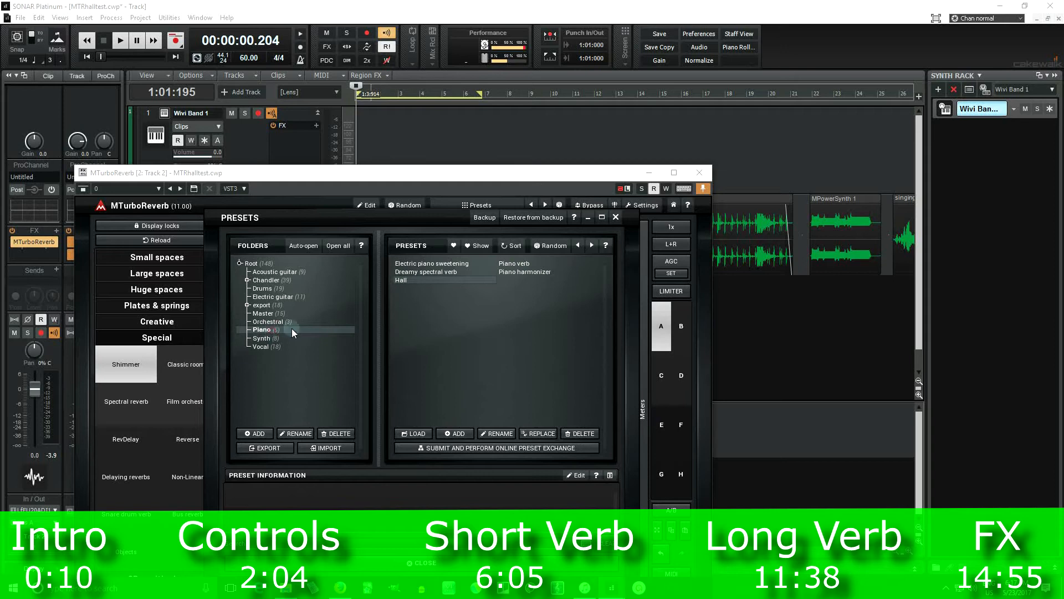
click(437, 280)
drag(591, 185, 541, 330)
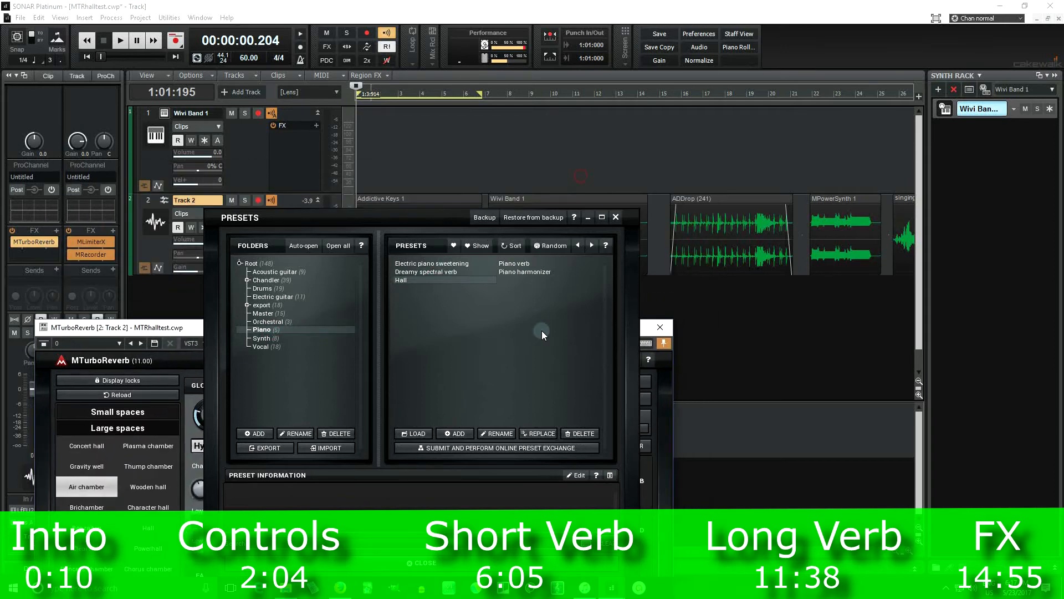
click(624, 238)
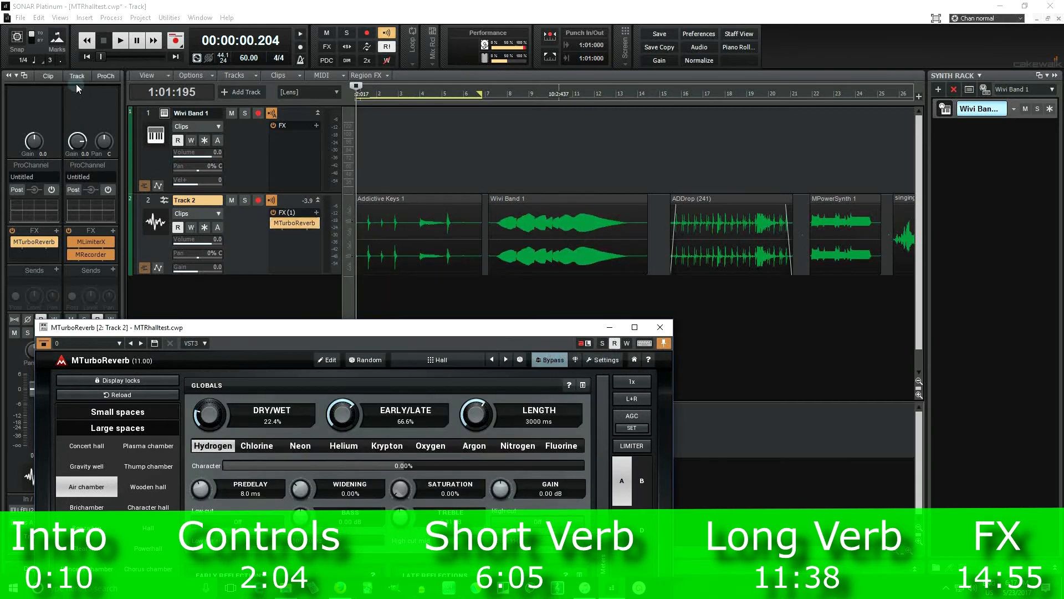
Audition the piano clip once with the reverb bypassed and once with the Hall preset active
click(121, 41)
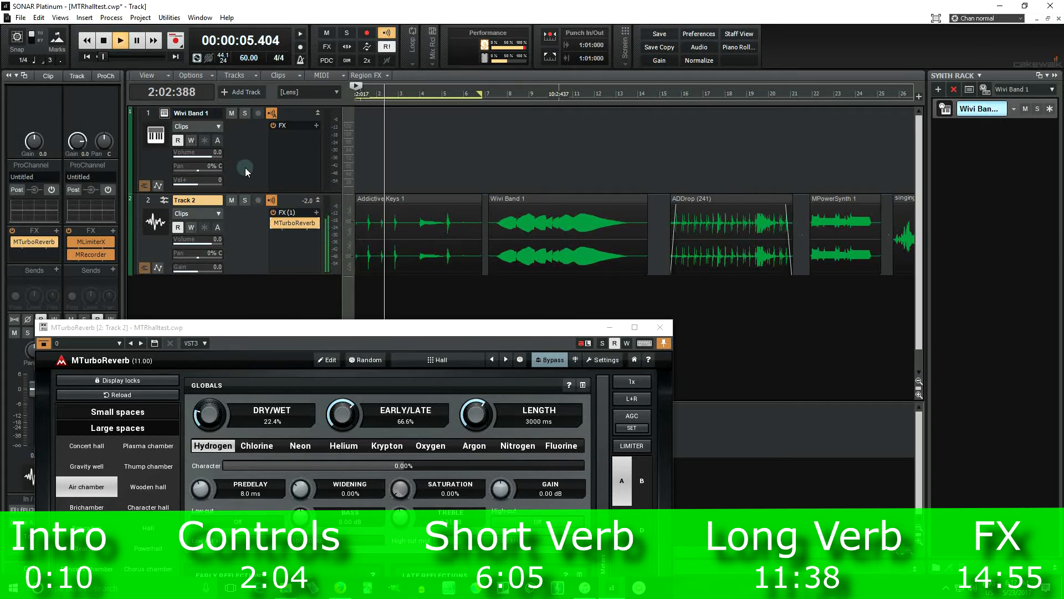
click(104, 41)
click(120, 41)
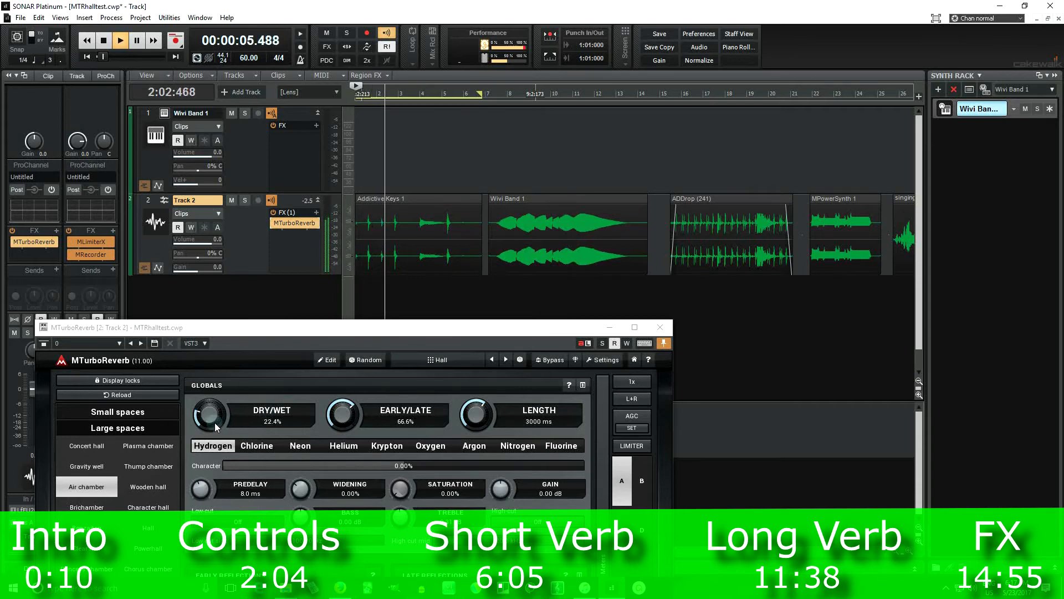
click(104, 41)
Load the Dreamy spectral verb preset from the Piano folder, audition the piano clip with it and stop playback
drag(449, 342, 656, 98)
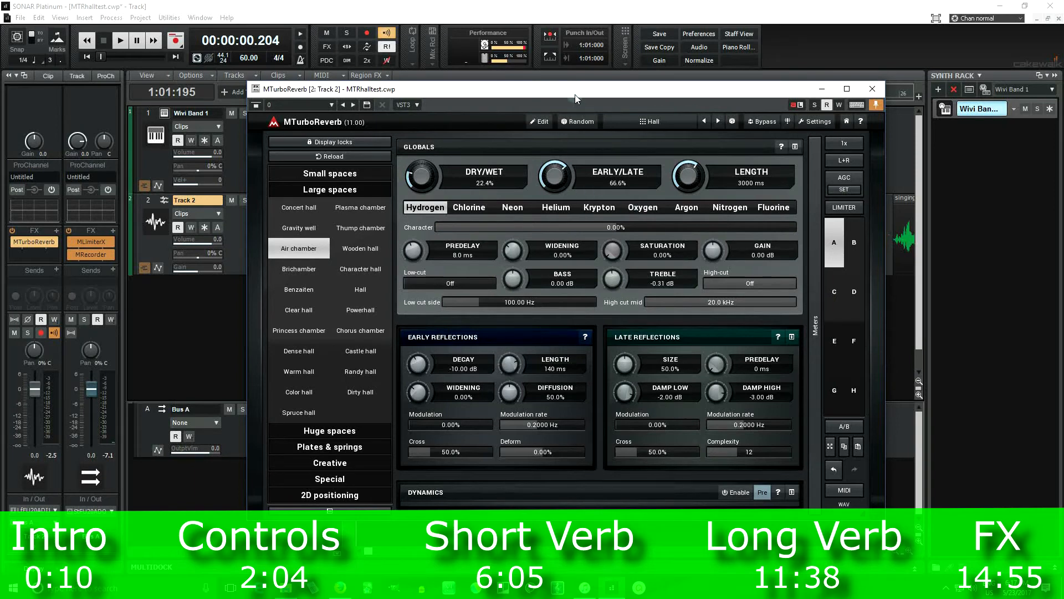
drag(569, 93, 520, 309)
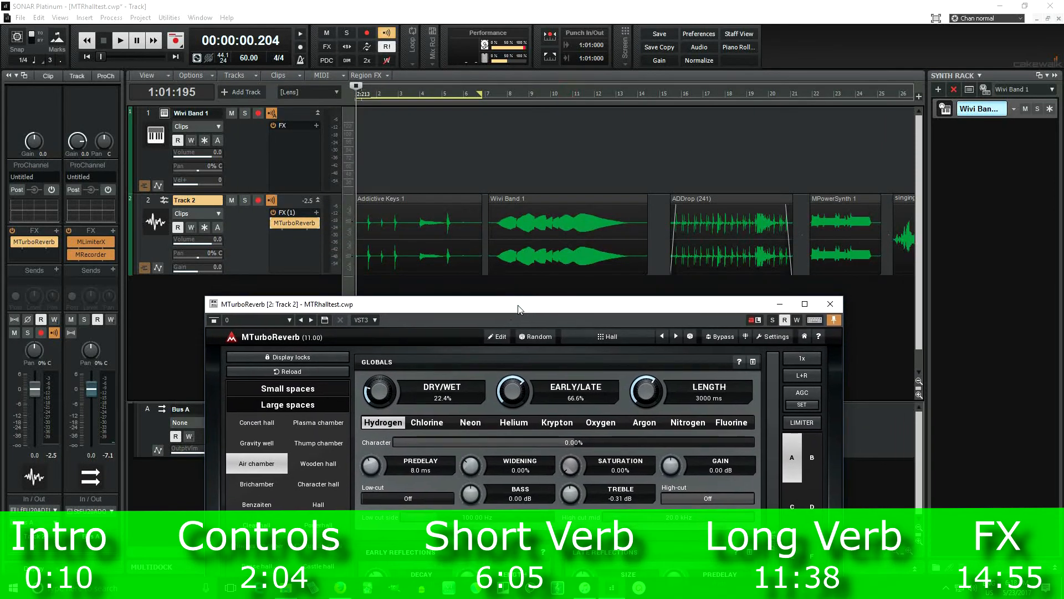
click(586, 342)
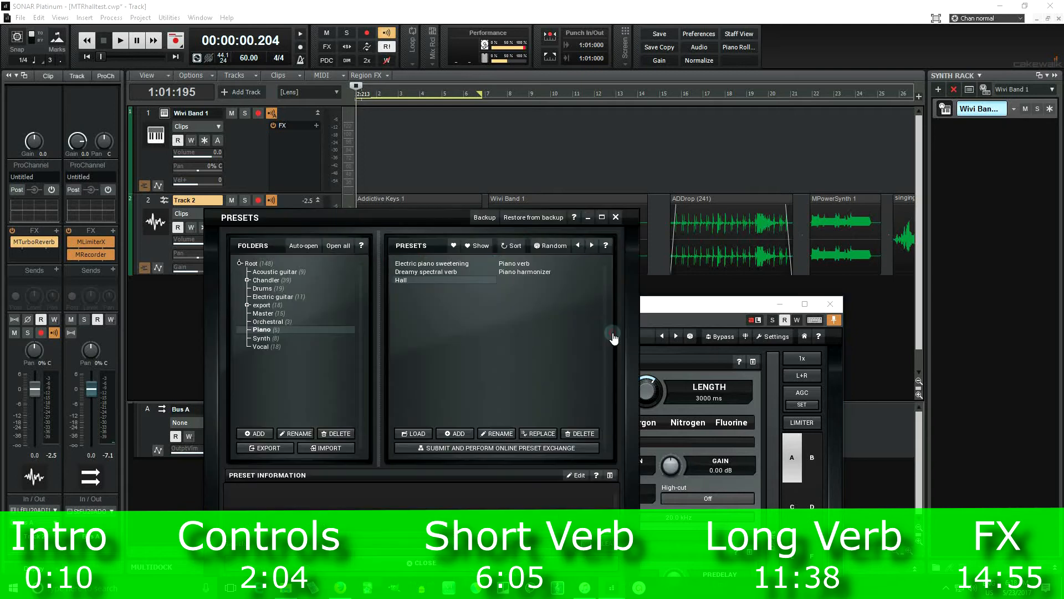
click(433, 272)
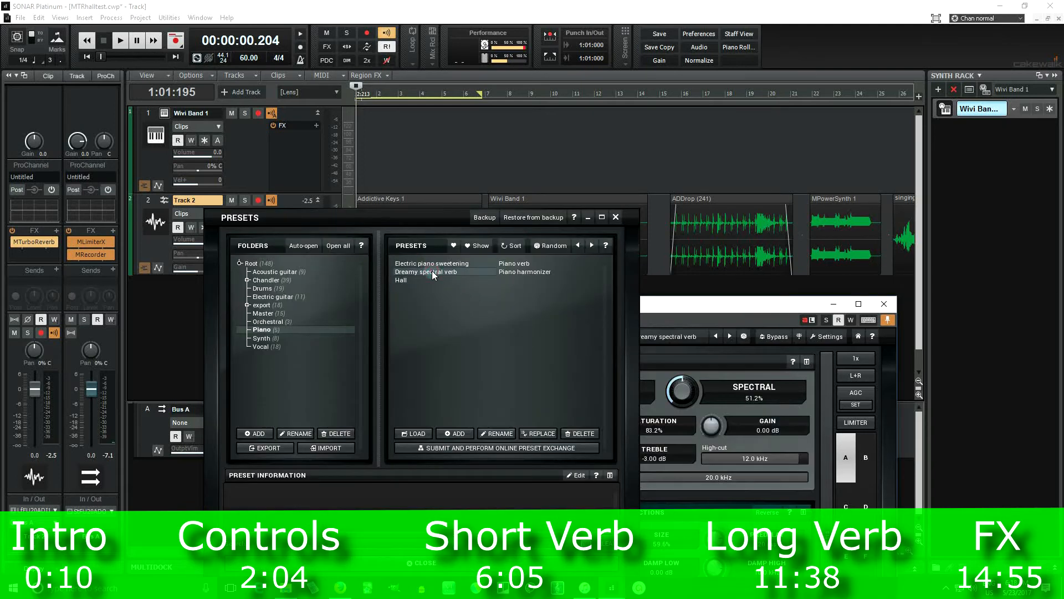
click(617, 217)
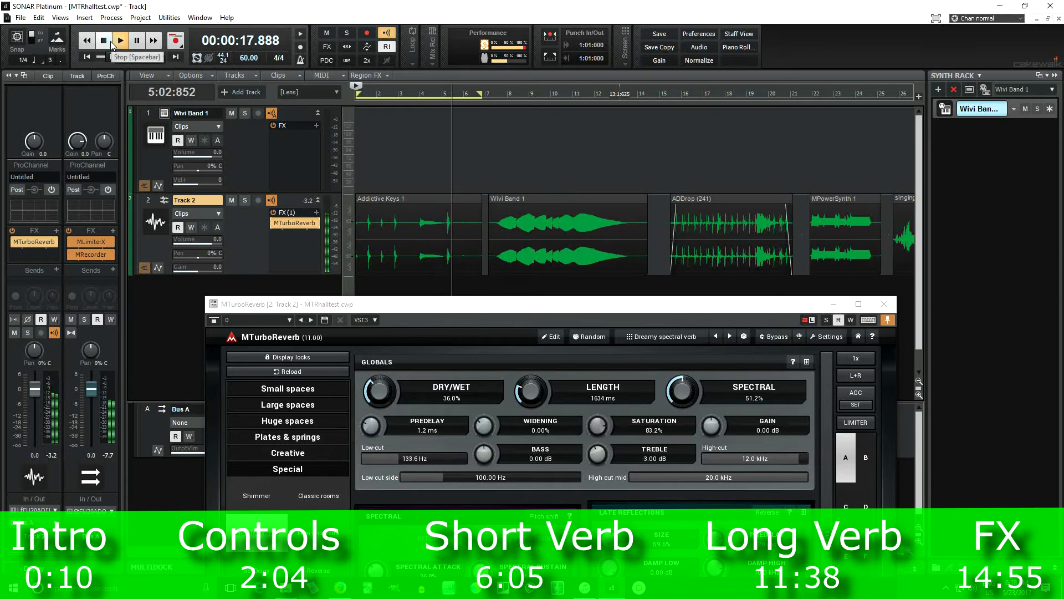
click(111, 41)
Bring the full Spectral reverb controls into view and switch the Spectral section's Pitch shift on and off again
drag(521, 317, 490, 94)
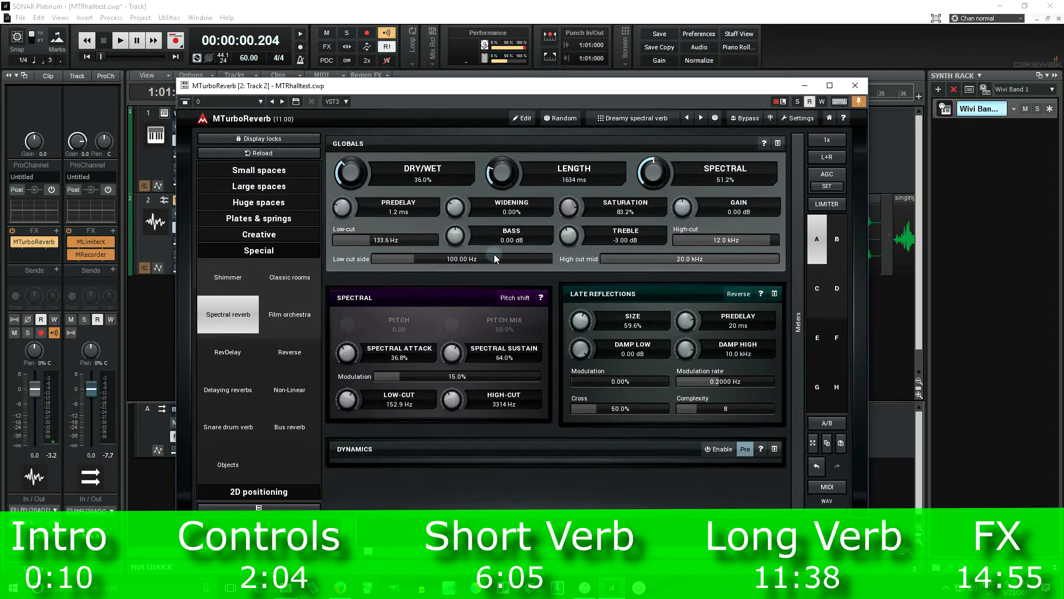
click(526, 304)
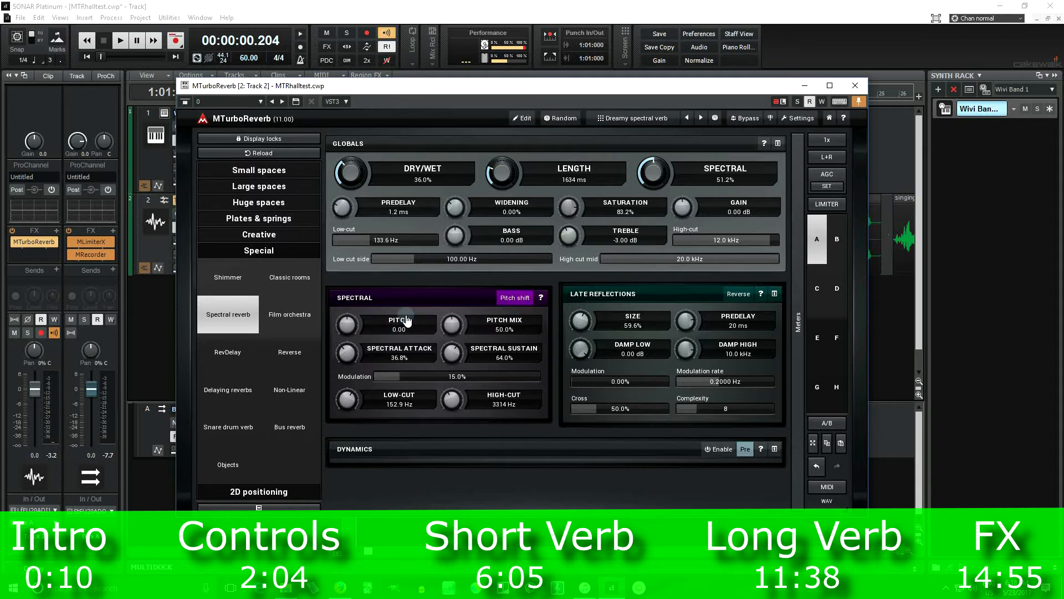
click(513, 300)
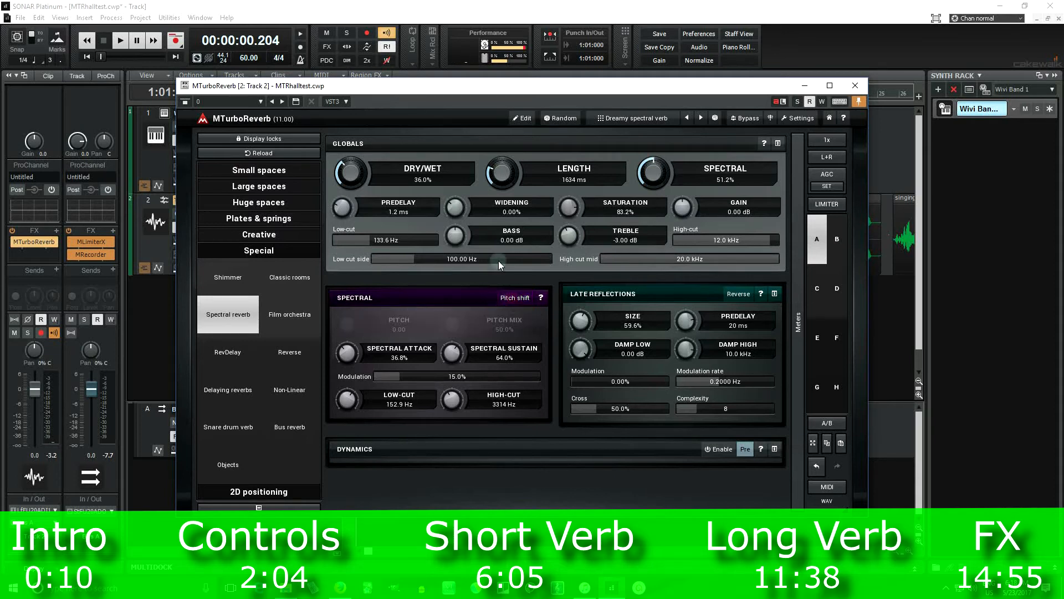
Load the Reverse reverb from the Special category, audition the piano clip with it and stop playback
drag(535, 94, 593, 244)
click(353, 520)
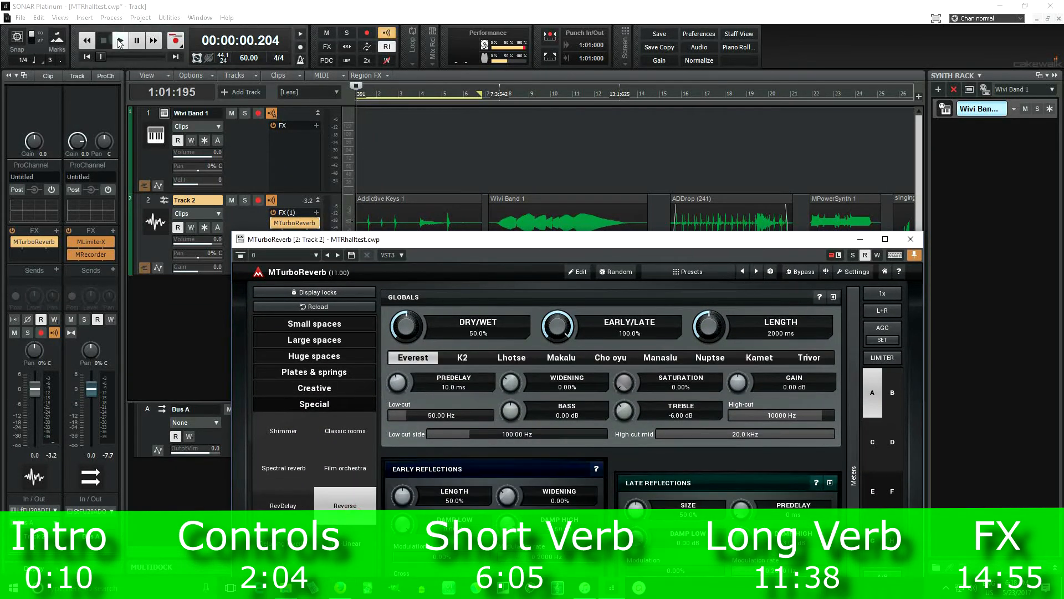
click(118, 41)
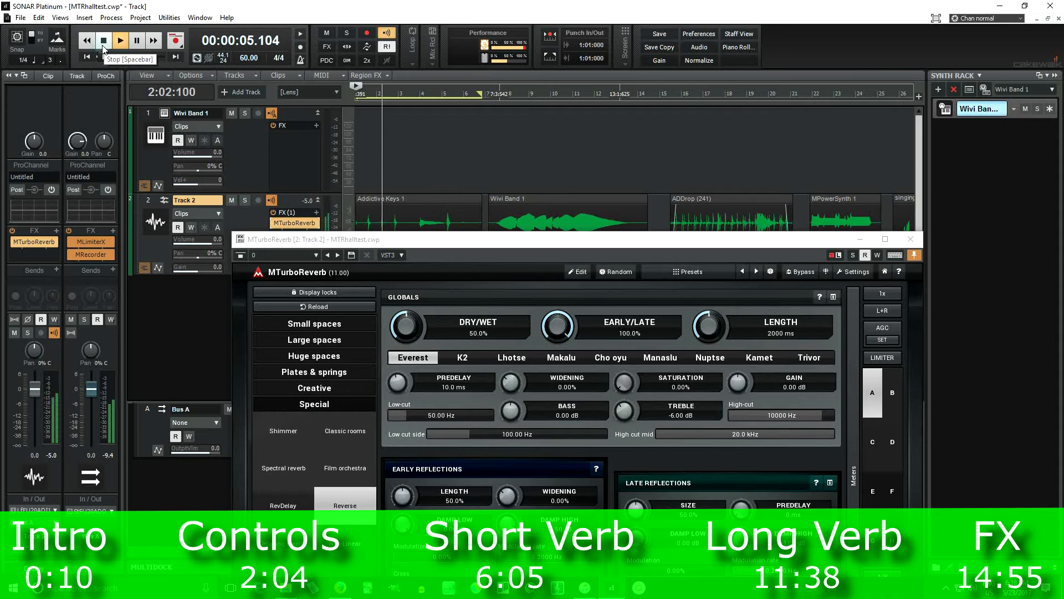
click(103, 43)
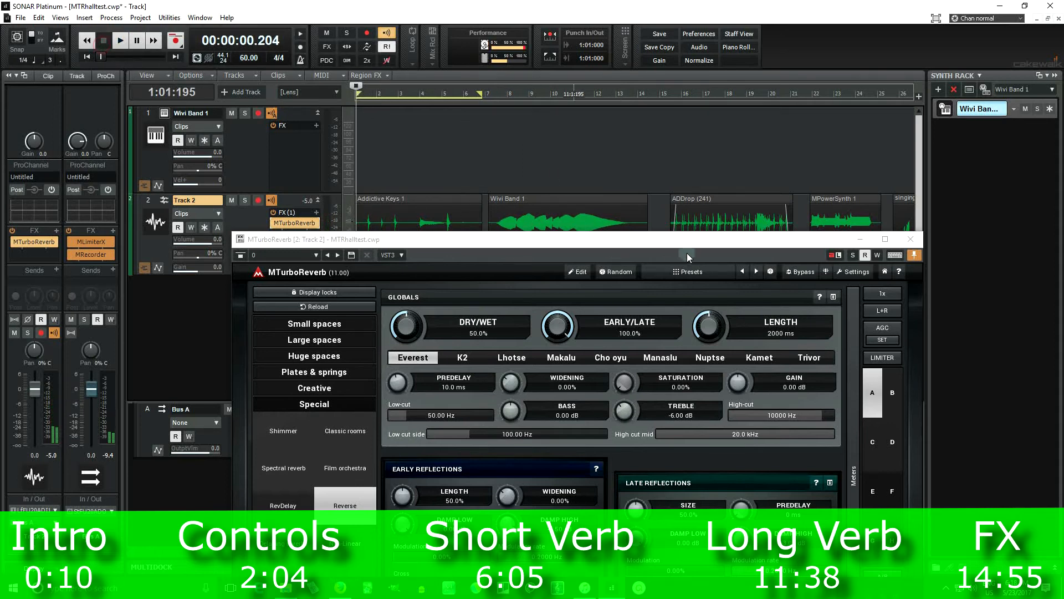
Load the Alien crowd reverb from the Creative category and select its Klingon variant
drag(714, 244, 649, 71)
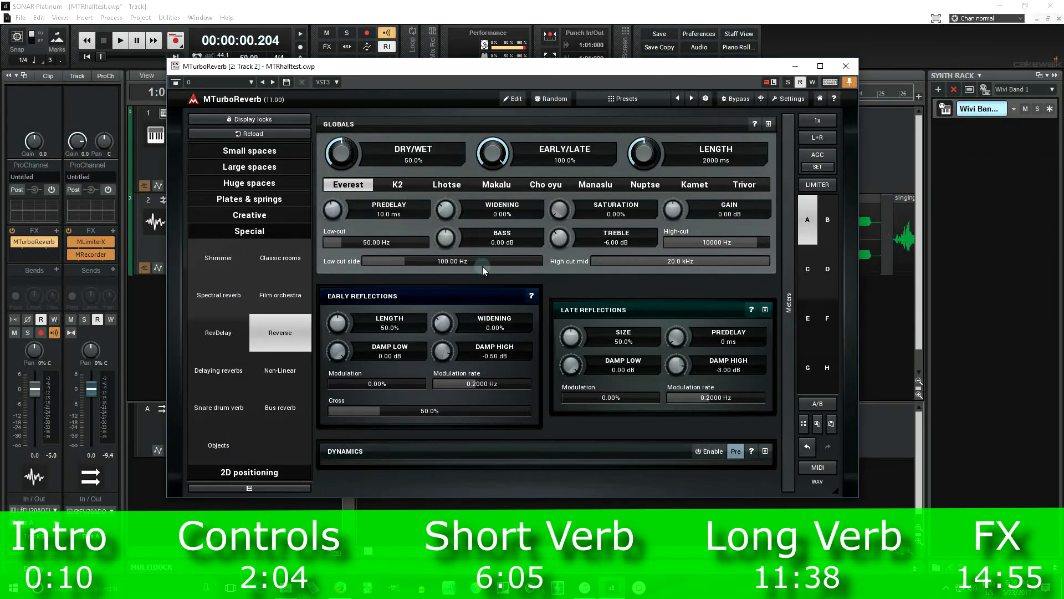
click(270, 215)
drag(466, 73, 486, 291)
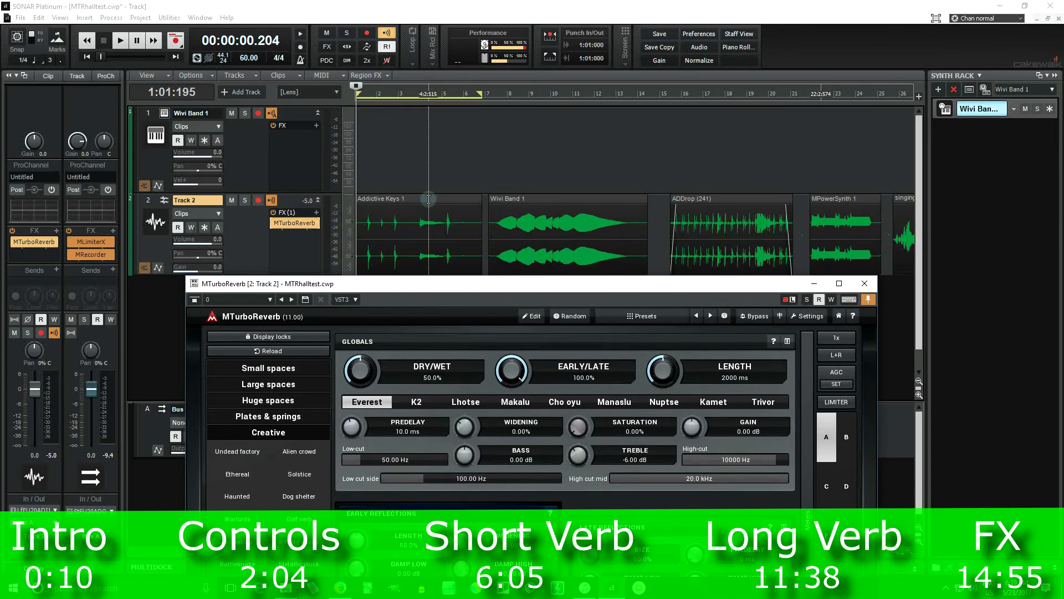
click(297, 456)
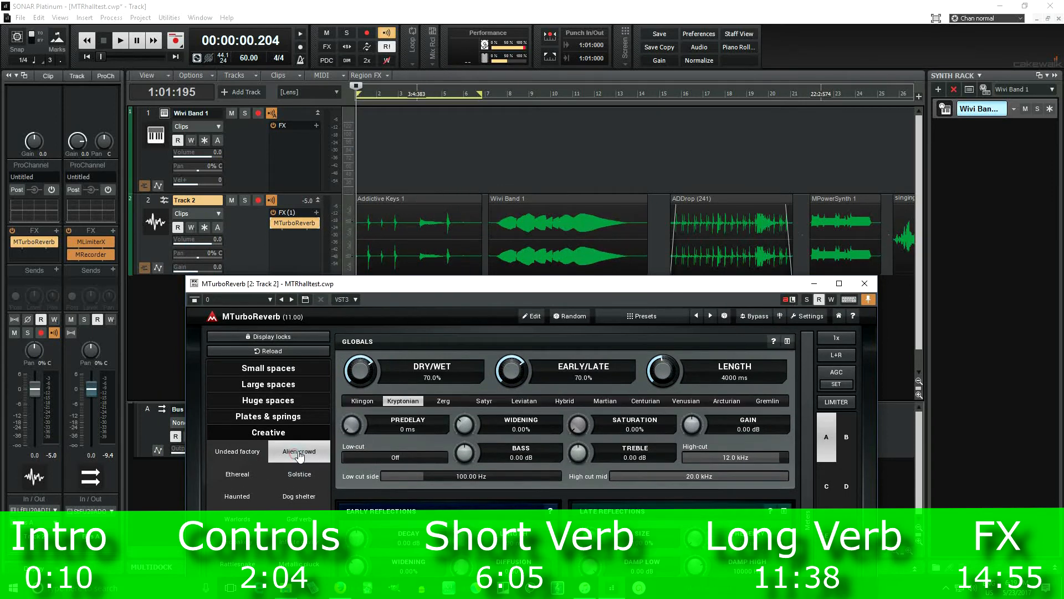
click(363, 401)
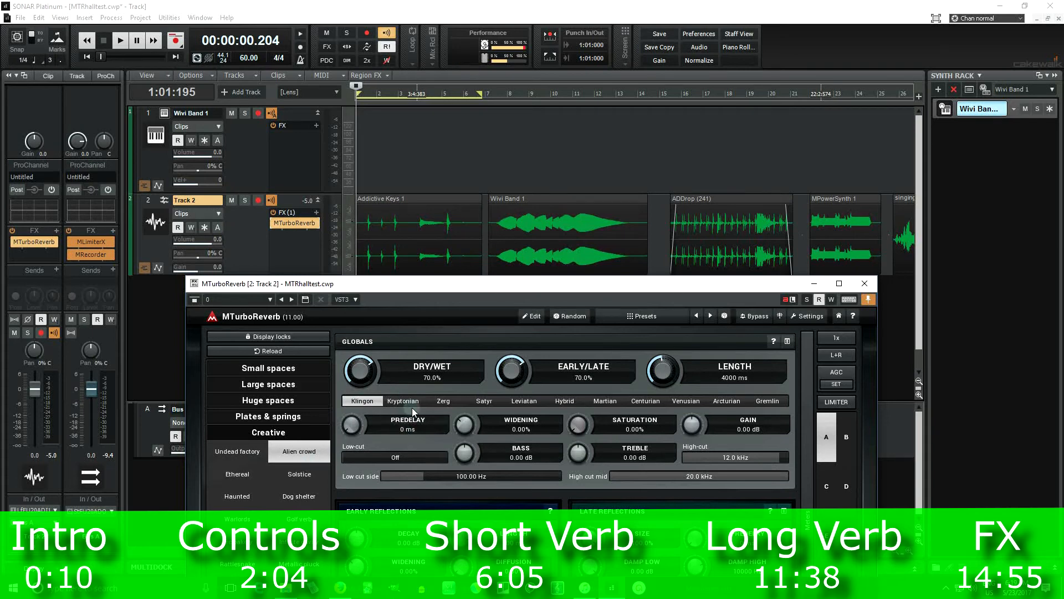
Audition the piano clip with the Klingon variant and stop playback
click(122, 46)
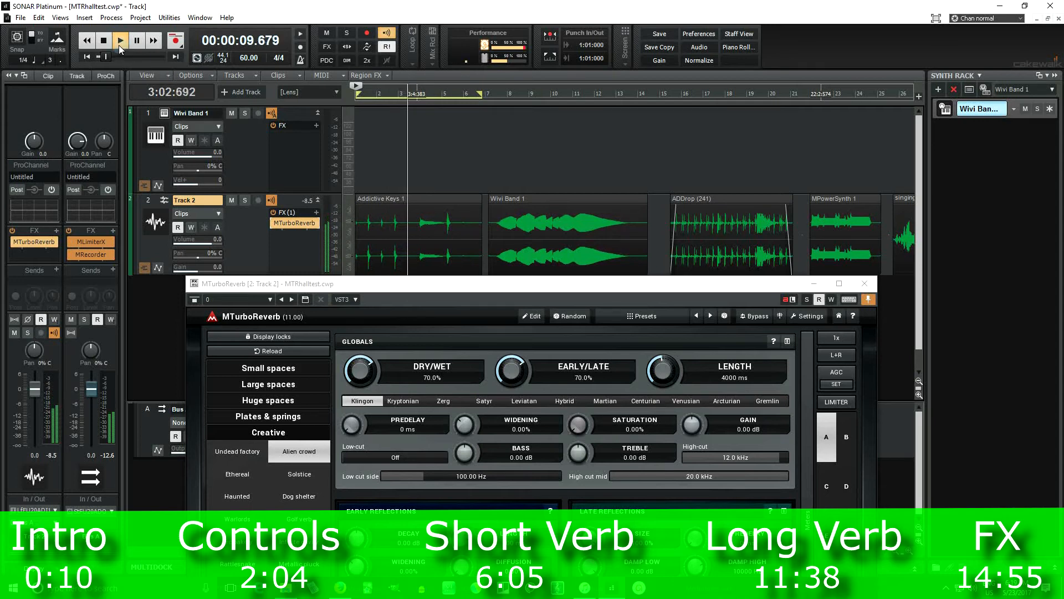
click(110, 46)
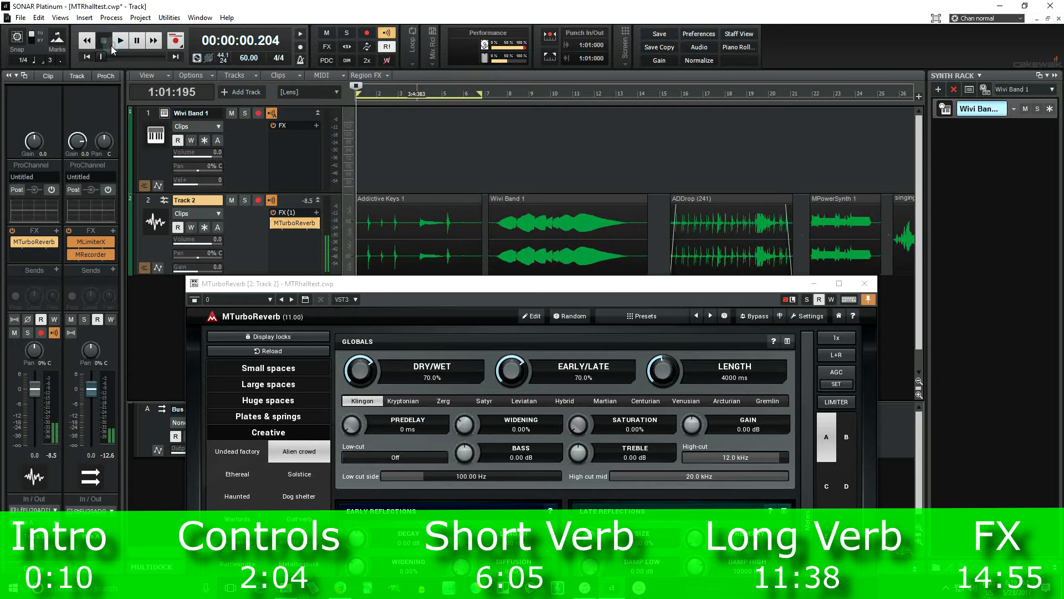
Set the playback loop to the MPowerSynth 1 clip, audition it with the Klingon variant and stop playback
click(837, 226)
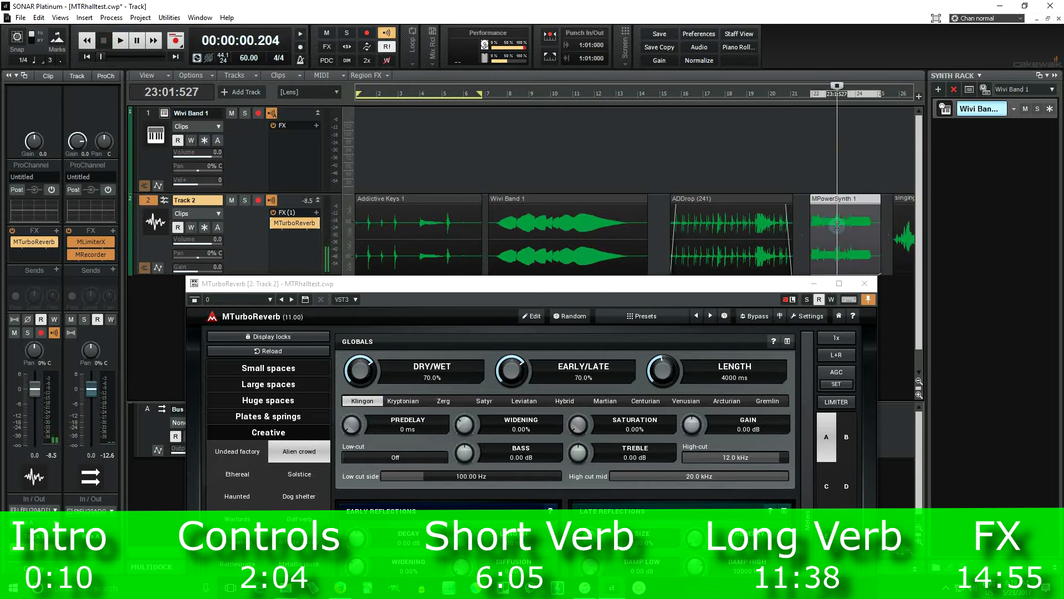
mouse_move(408, 60)
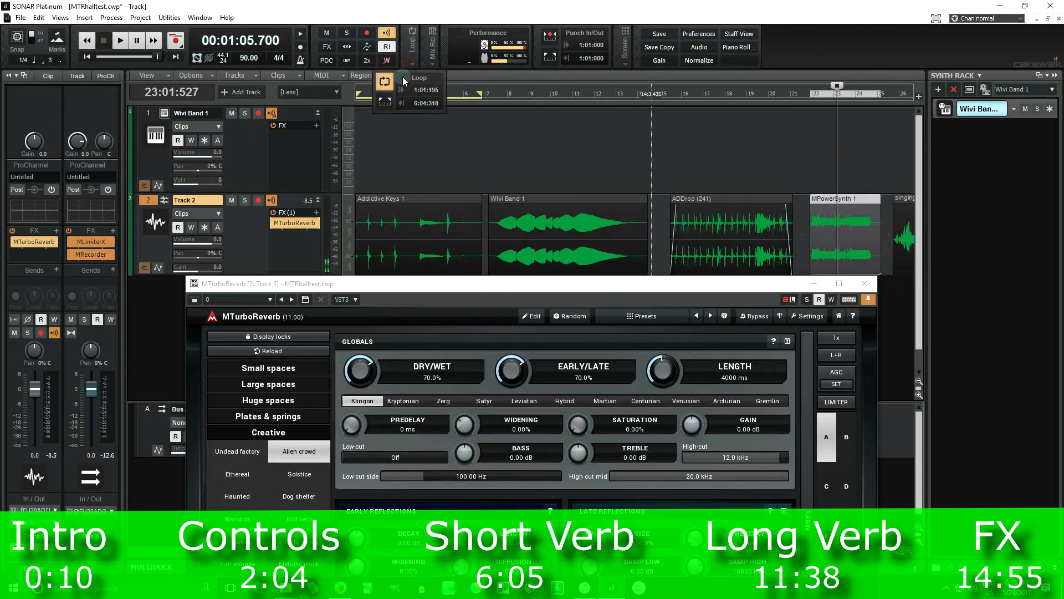
click(383, 103)
click(808, 93)
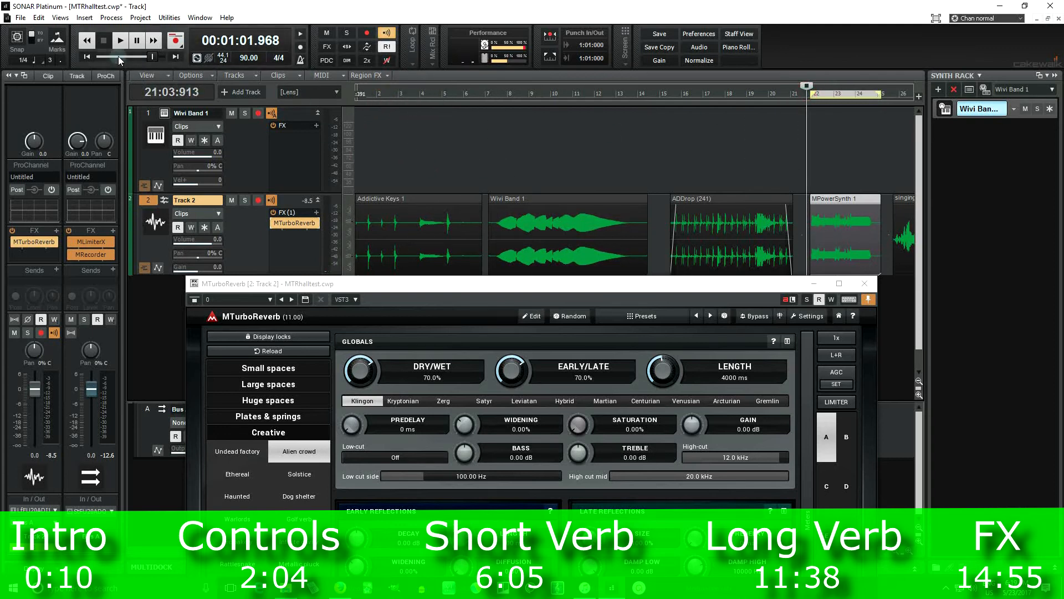
click(119, 41)
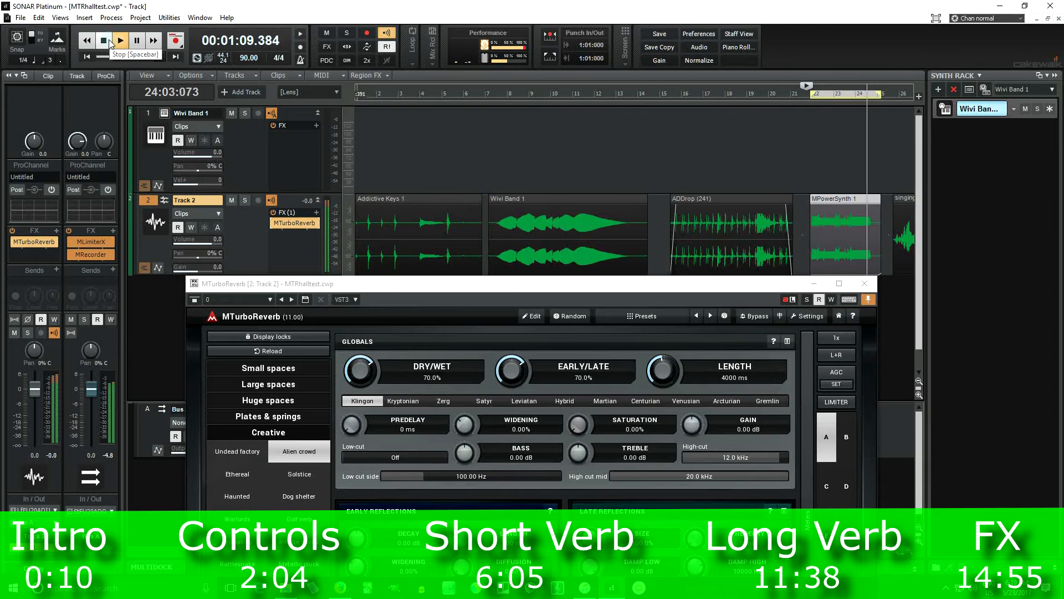
click(111, 44)
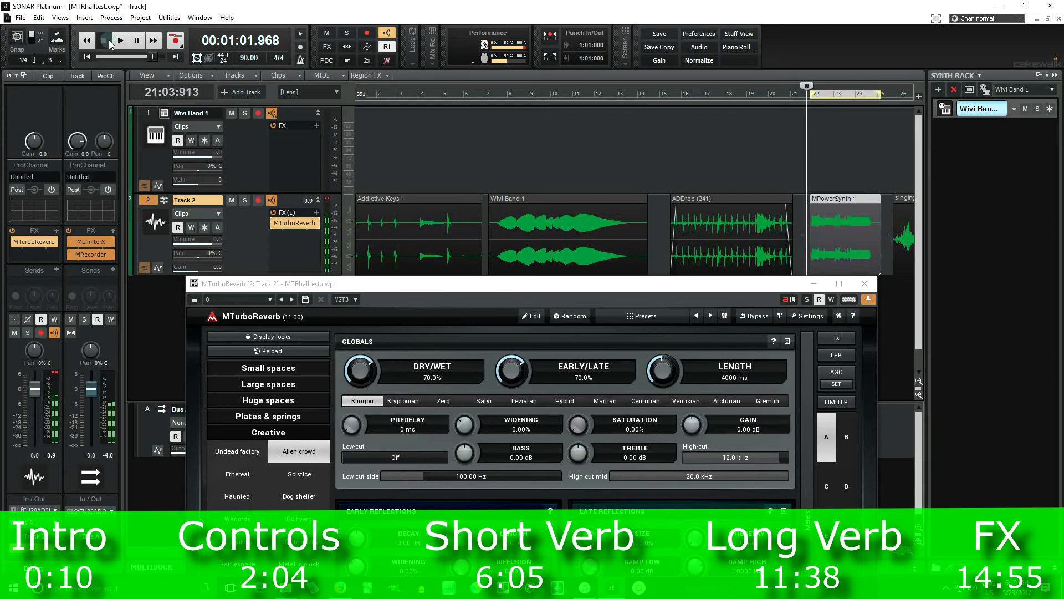
Audition the Martian, Venusian, Gremlin and Kryptonian variants of Alien crowd on the looped synth clip, then stop playback
click(397, 403)
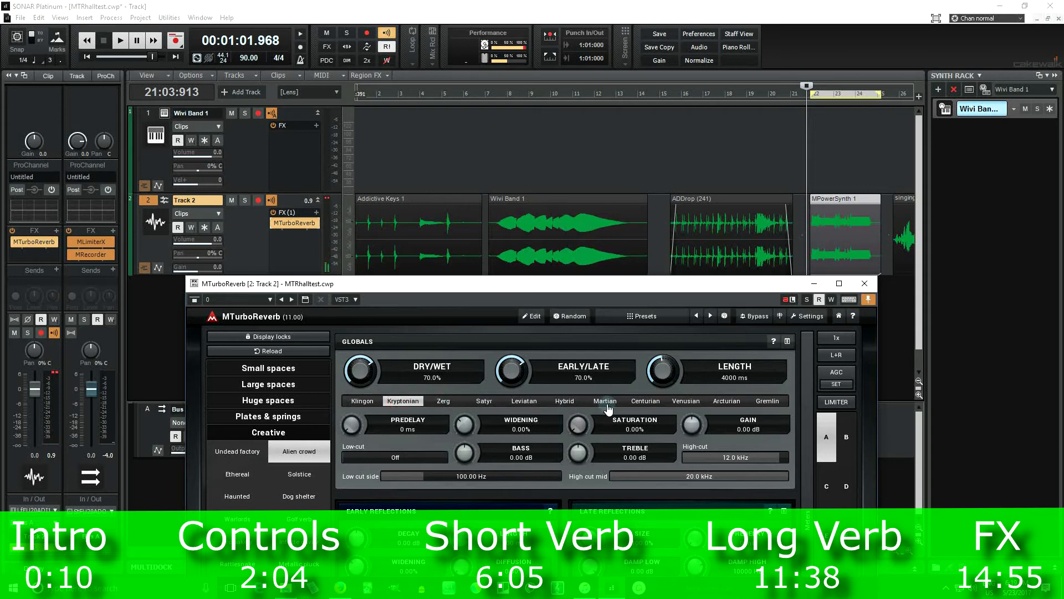
click(606, 402)
click(122, 40)
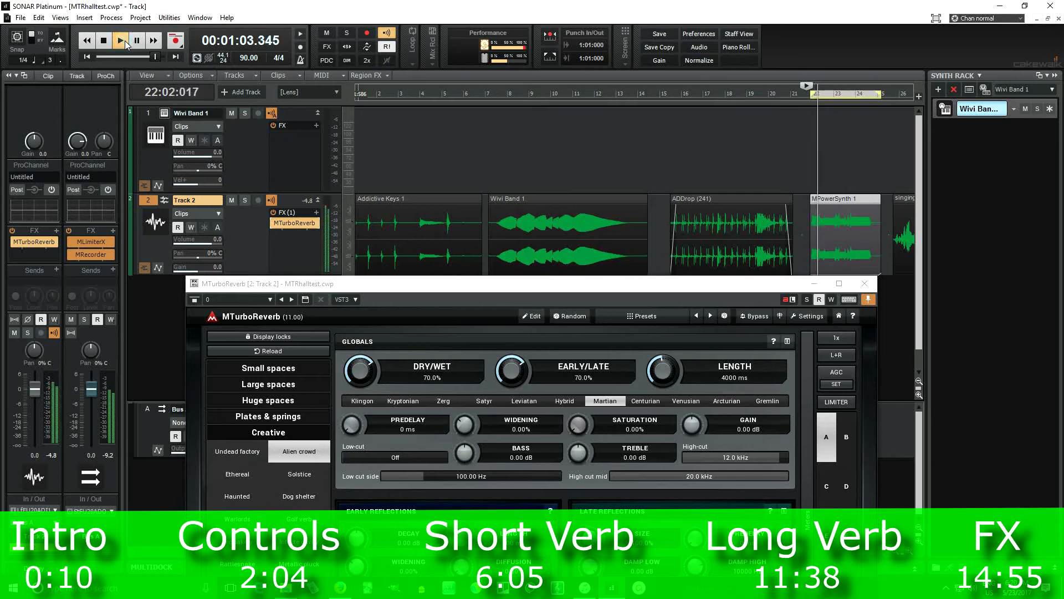
click(687, 401)
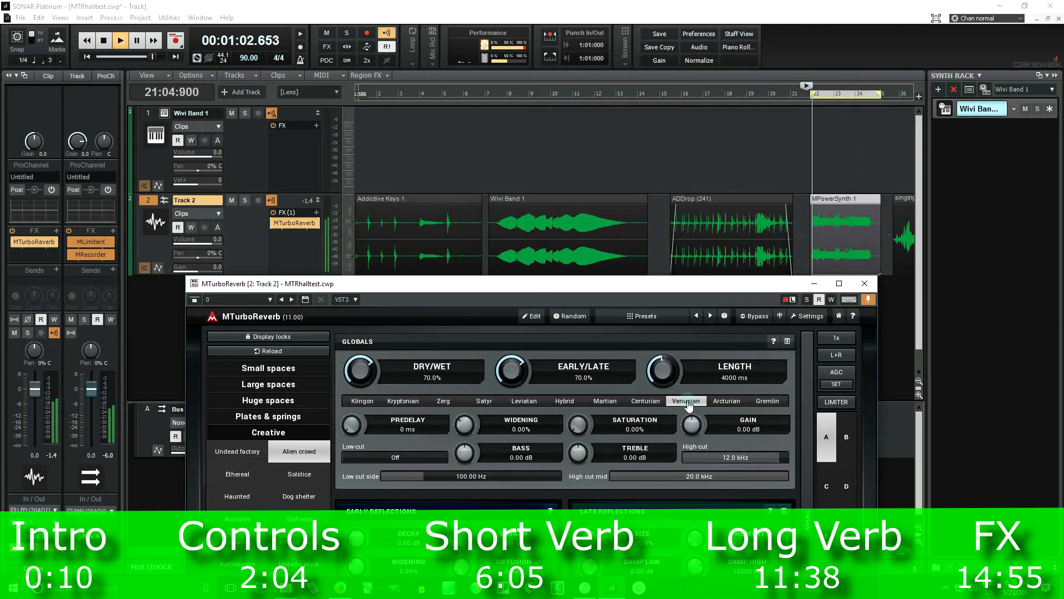
click(765, 402)
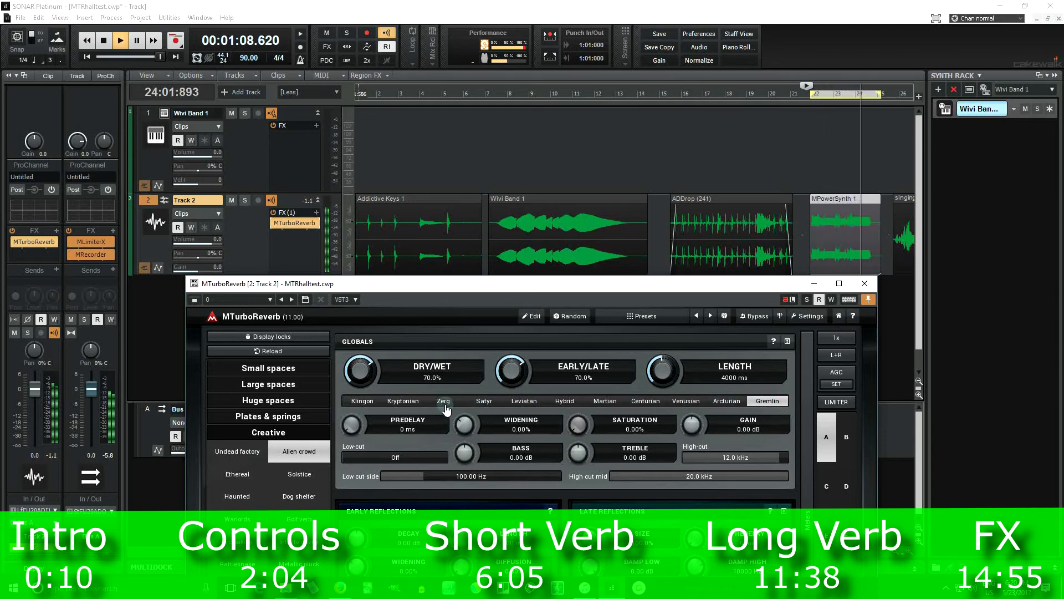
click(404, 402)
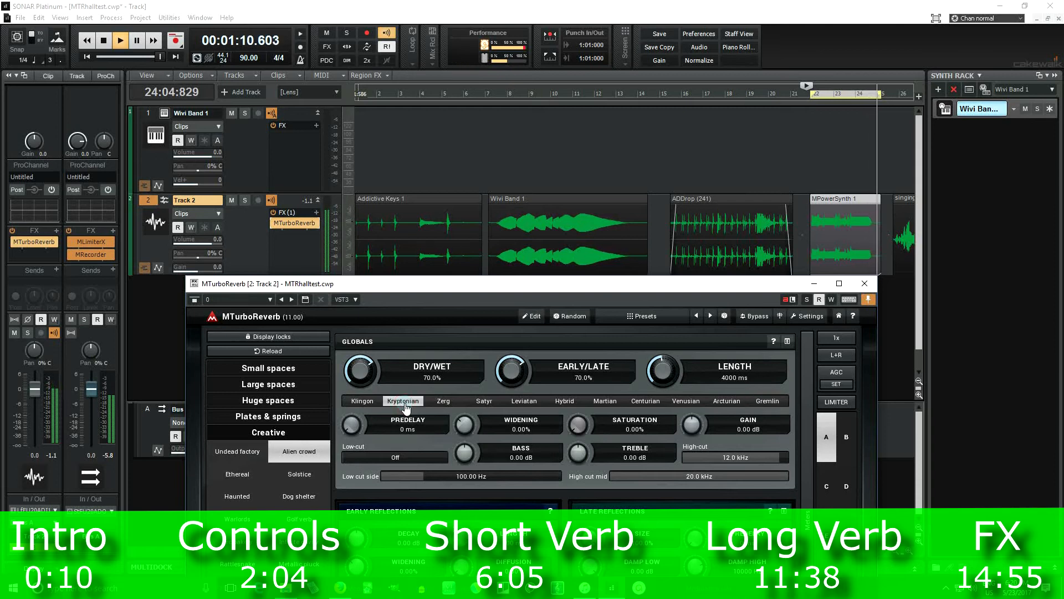
click(106, 42)
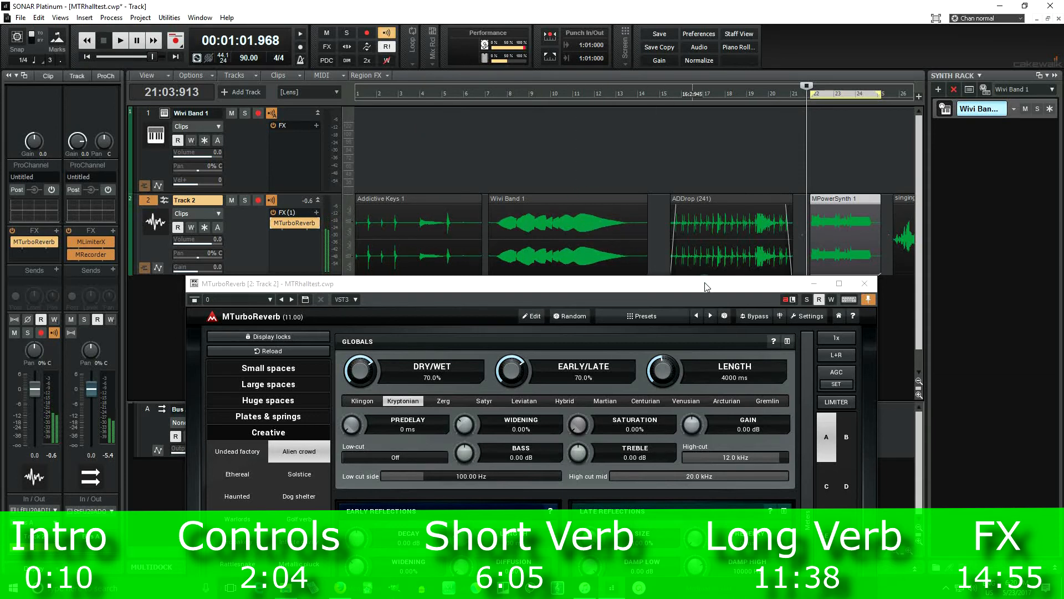
Load the Haunted reverb from the Creative category, audition its Archon, Charun and Focalor variants on the synth clip and stop playback
drag(702, 289, 719, 116)
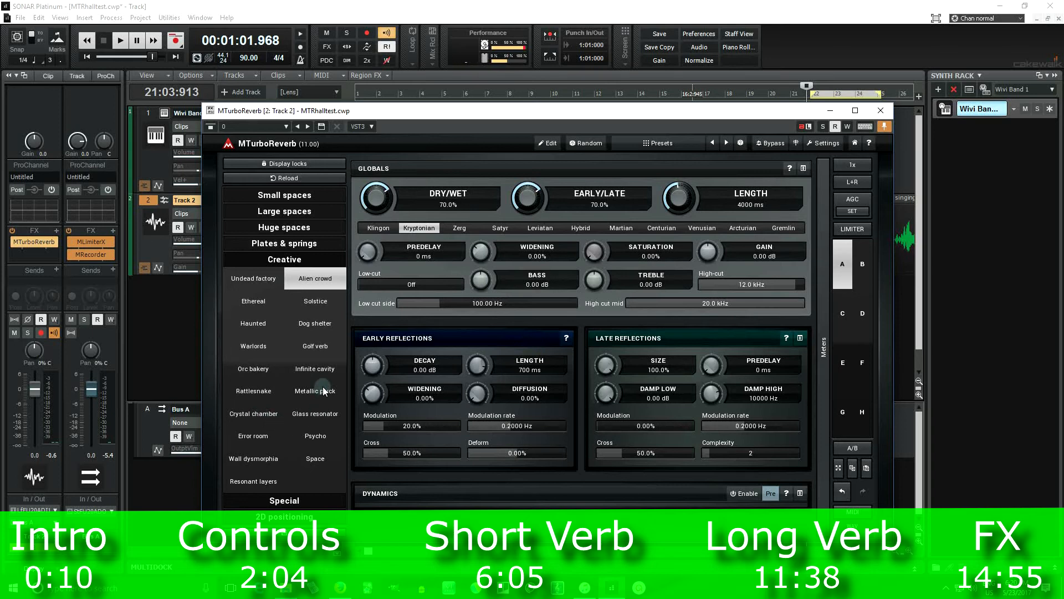
click(261, 327)
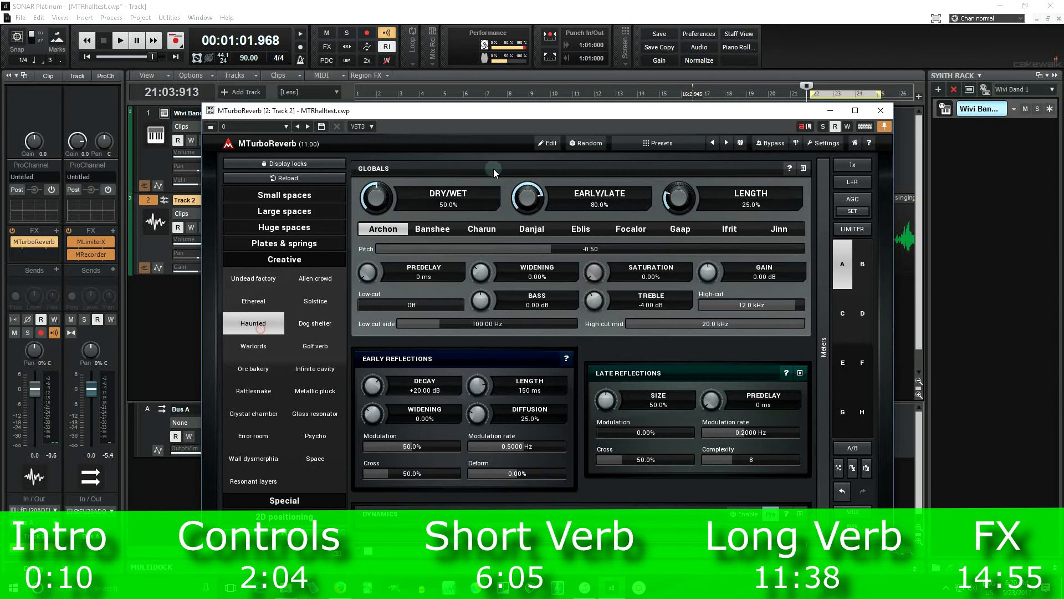
drag(590, 117, 525, 189)
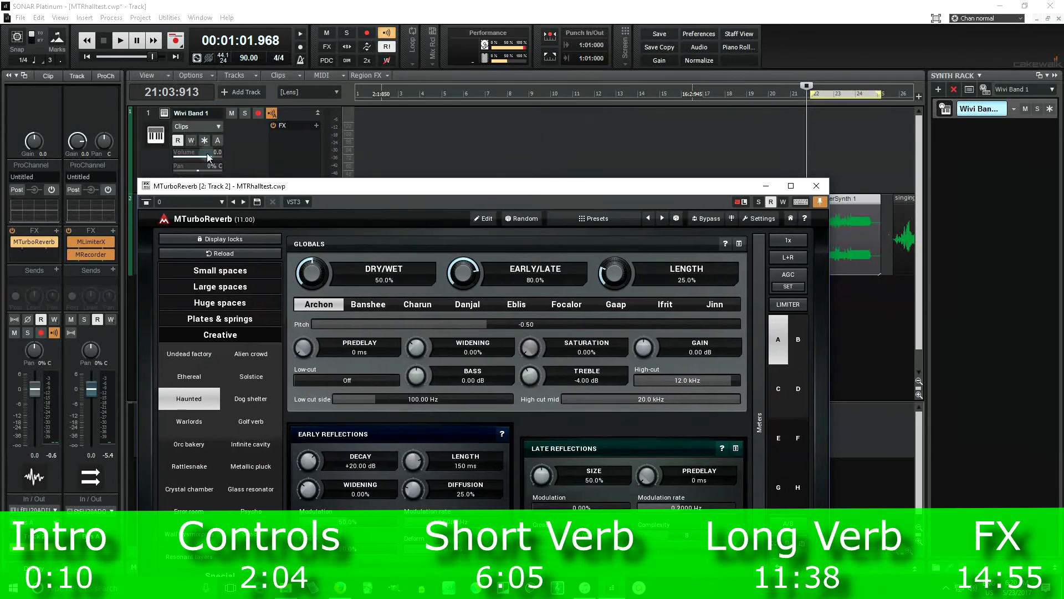
click(119, 41)
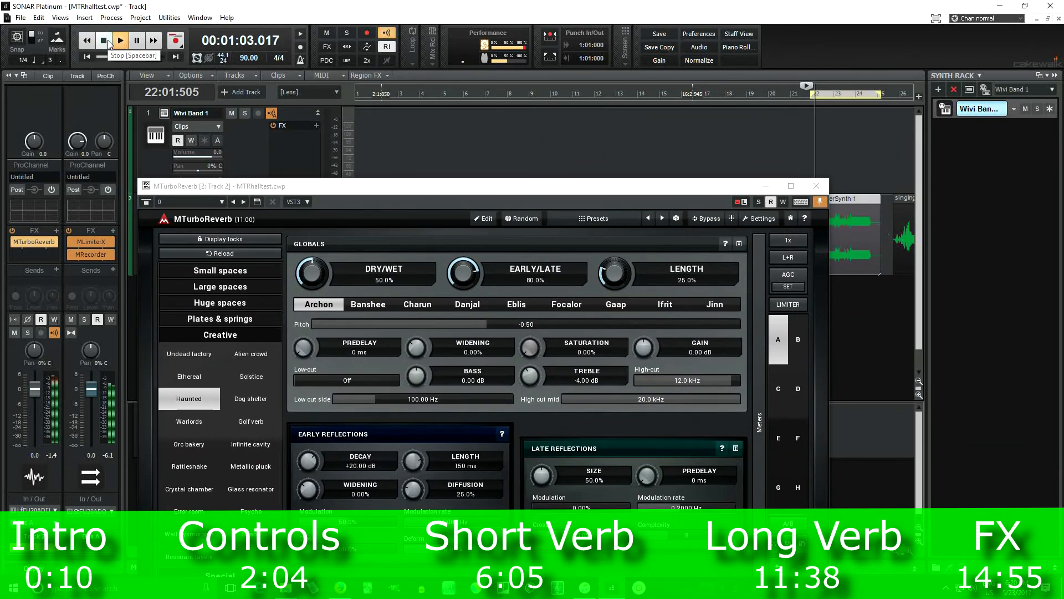
click(419, 304)
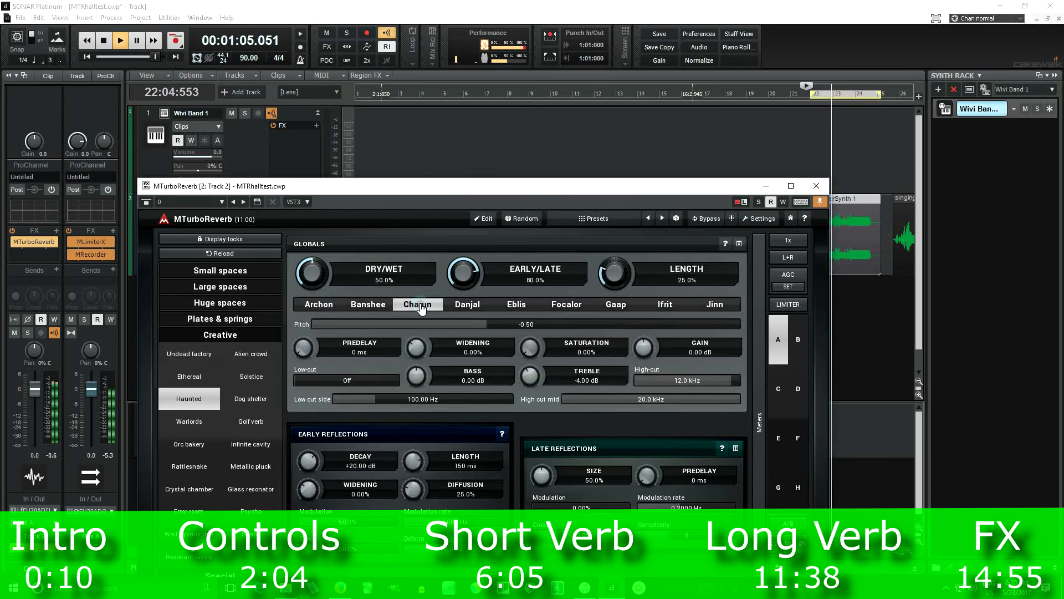
click(559, 313)
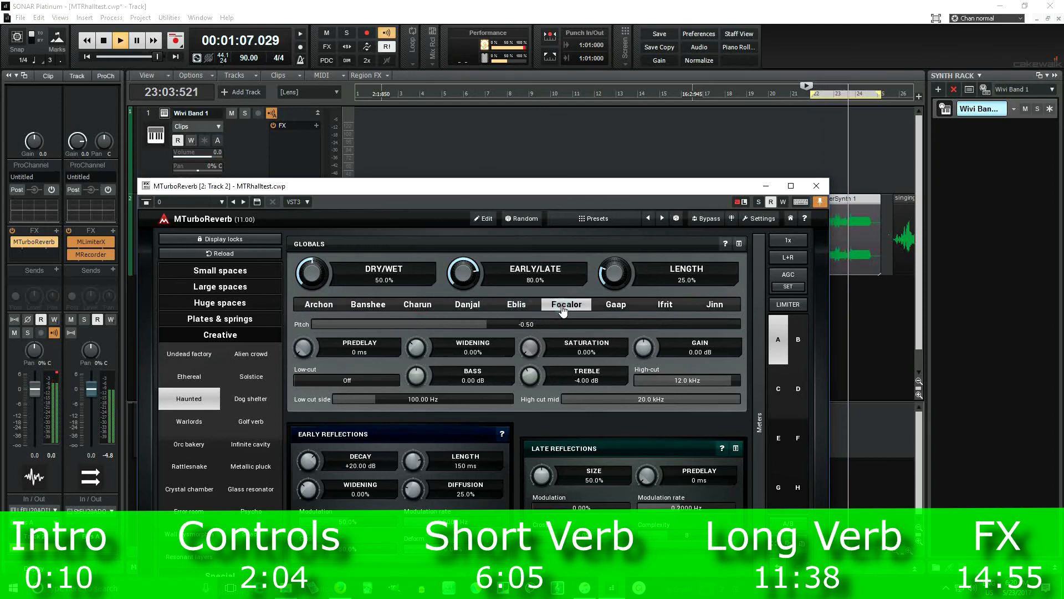
click(104, 41)
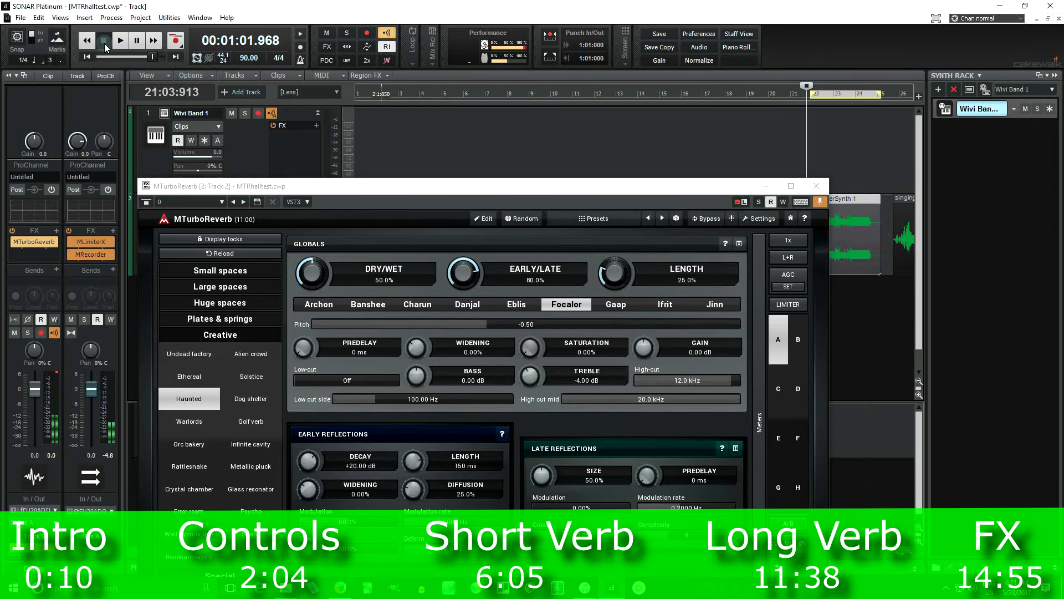
Load the Infinite cavity reverb from the Creative category, audition the piano clip from the project start and stop playback
click(263, 451)
drag(558, 197, 864, 270)
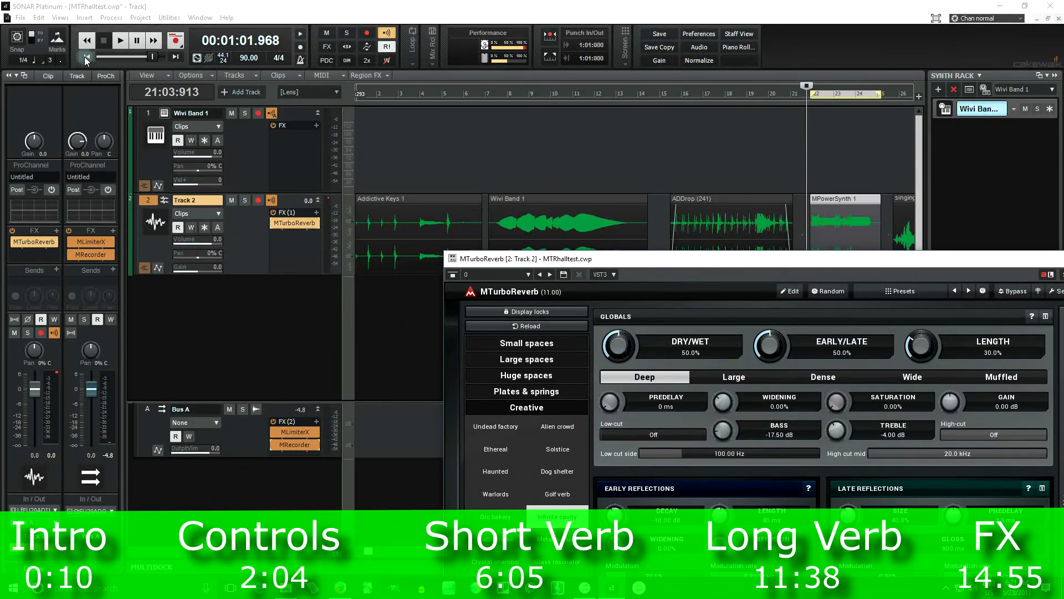
click(86, 57)
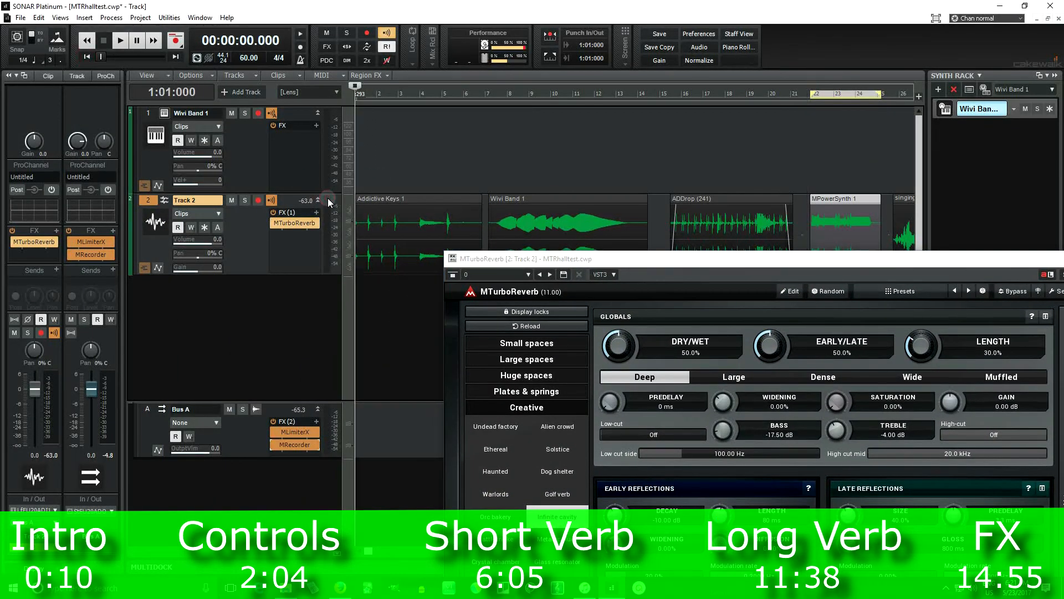
click(121, 42)
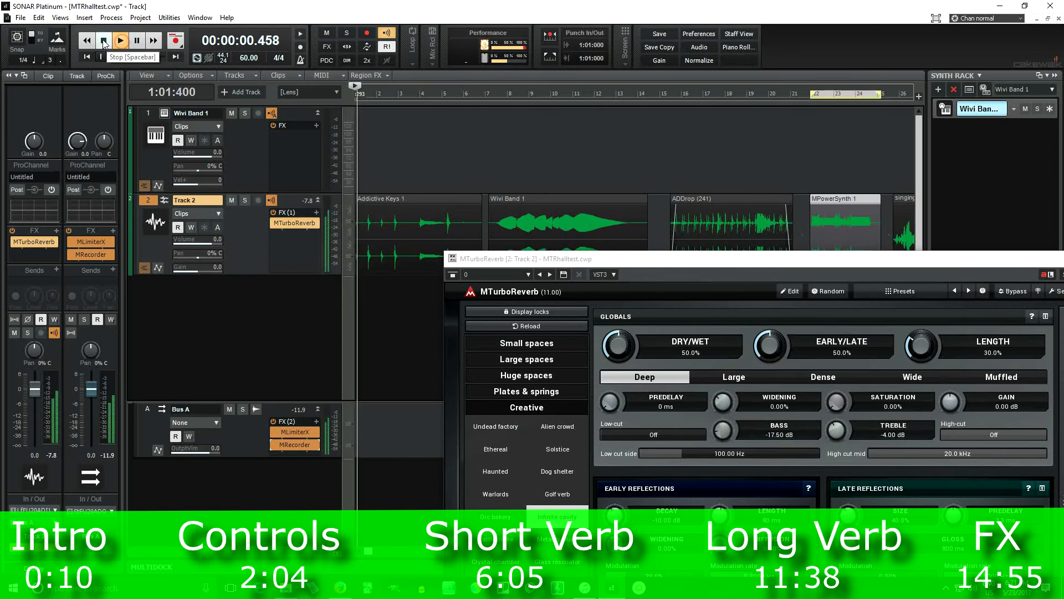
click(104, 45)
Bring the full Infinite cavity controls into view and expand the reverb's meters
click(668, 262)
drag(668, 267, 361, 85)
click(754, 331)
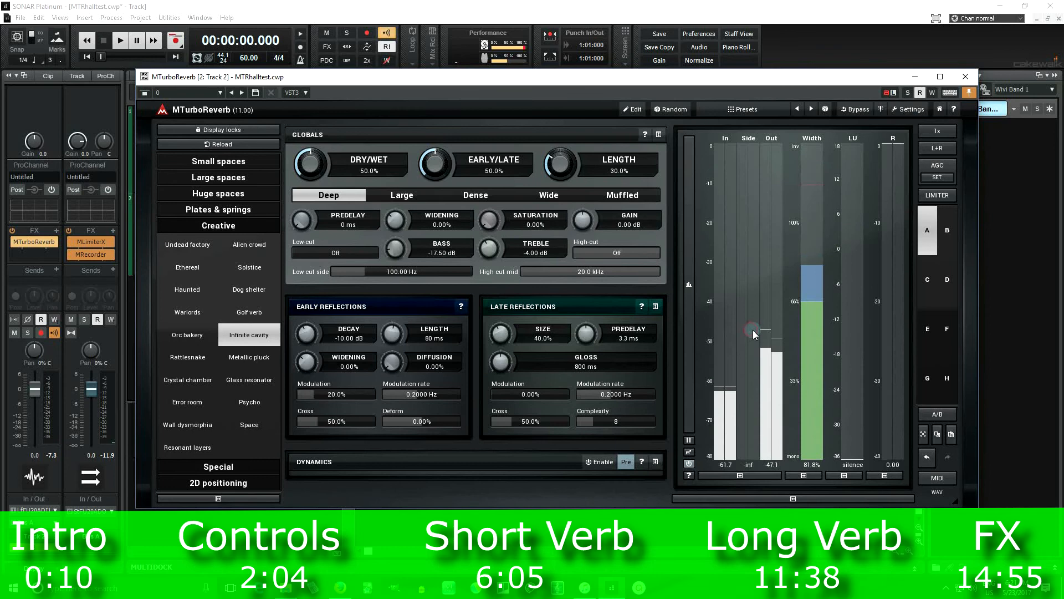
Play the piano clip from bar 5 with Infinite cavity, bring the level meters into view and stop playback
drag(489, 85, 492, 287)
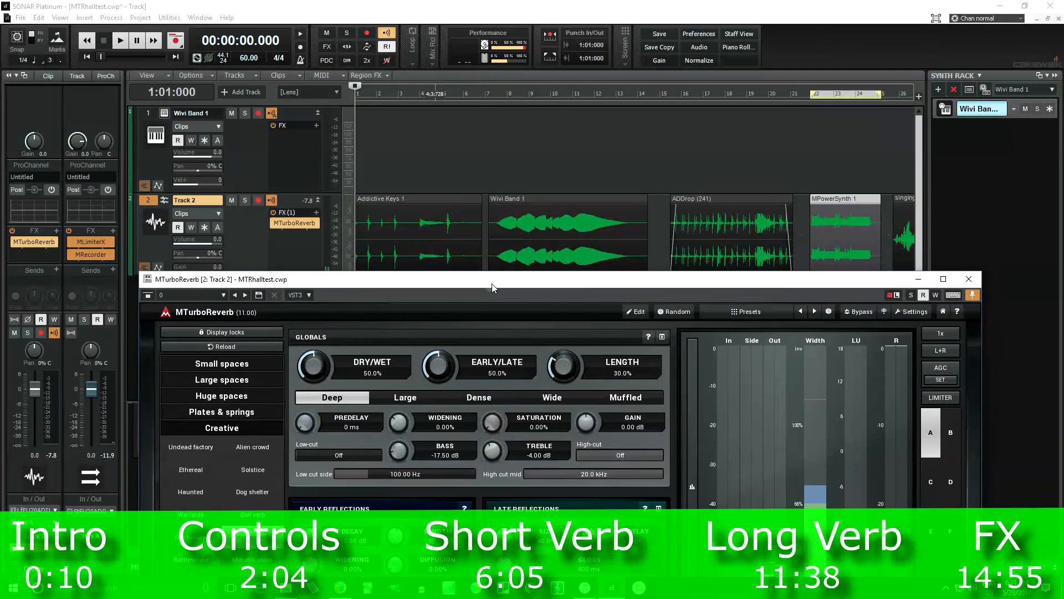
click(445, 91)
click(445, 95)
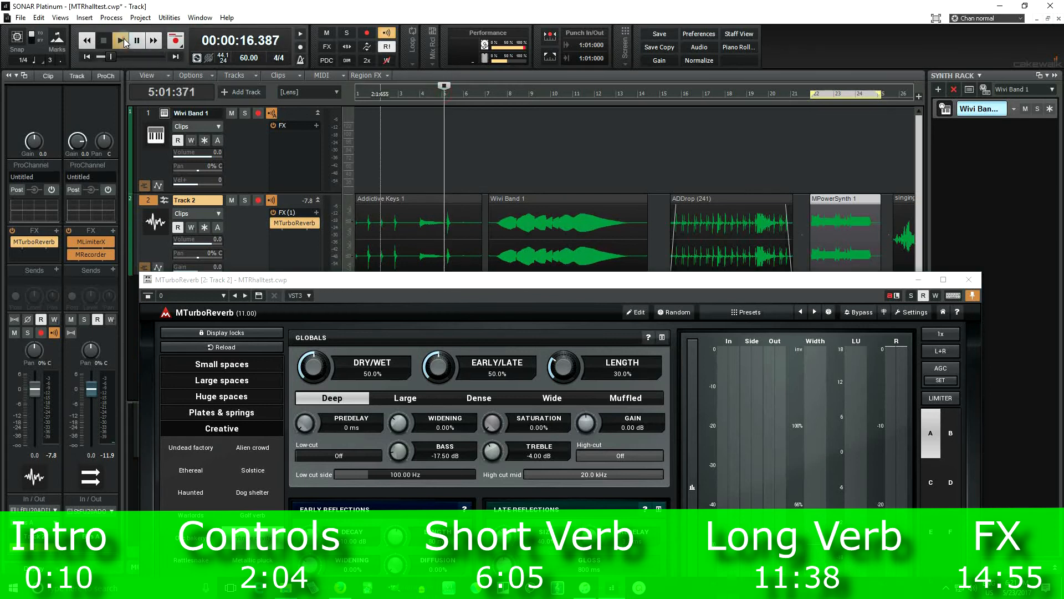
click(122, 41)
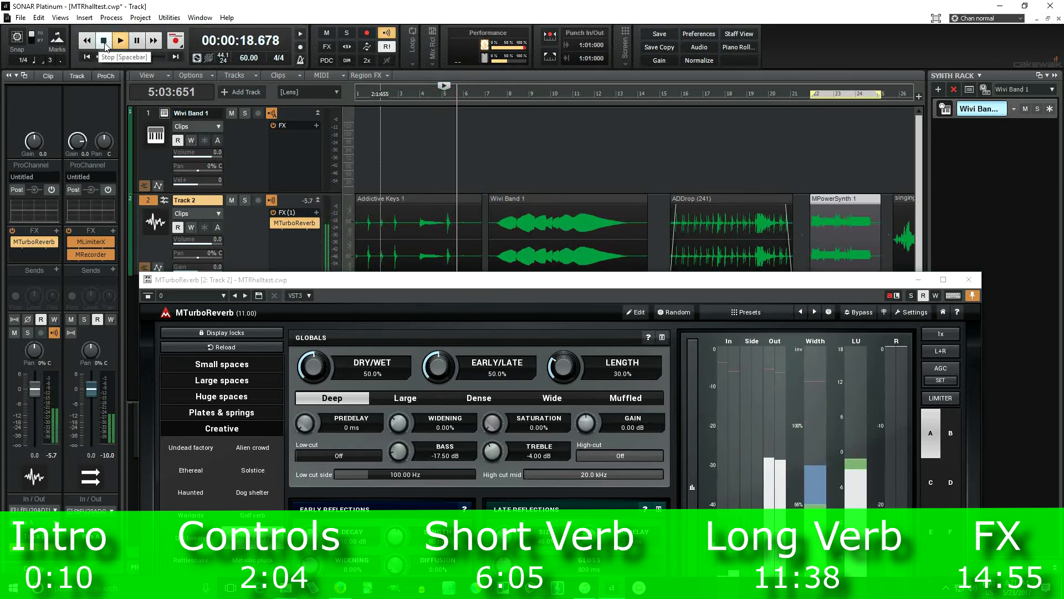
drag(495, 283, 448, 118)
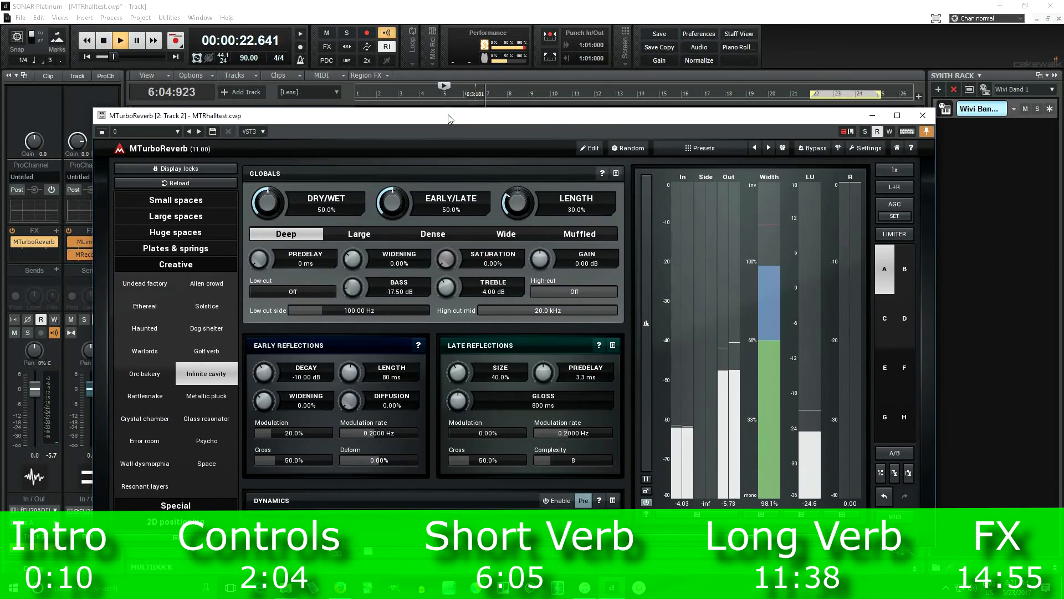
click(111, 42)
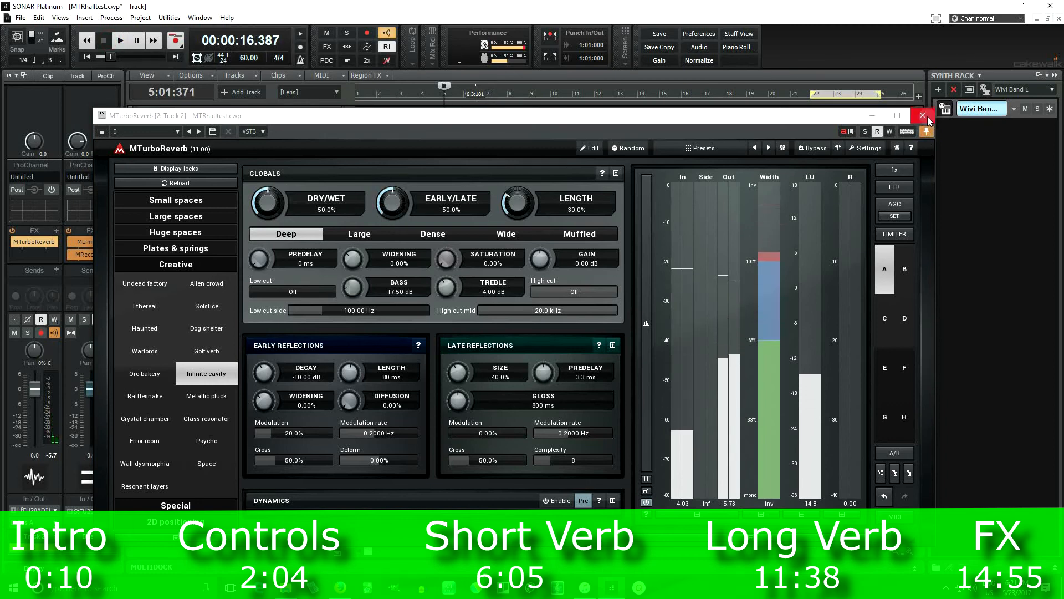
Close and reopen the MTurboReverb window, then browse the Special, Plates & springs and 2D positioning reverb categories
click(928, 118)
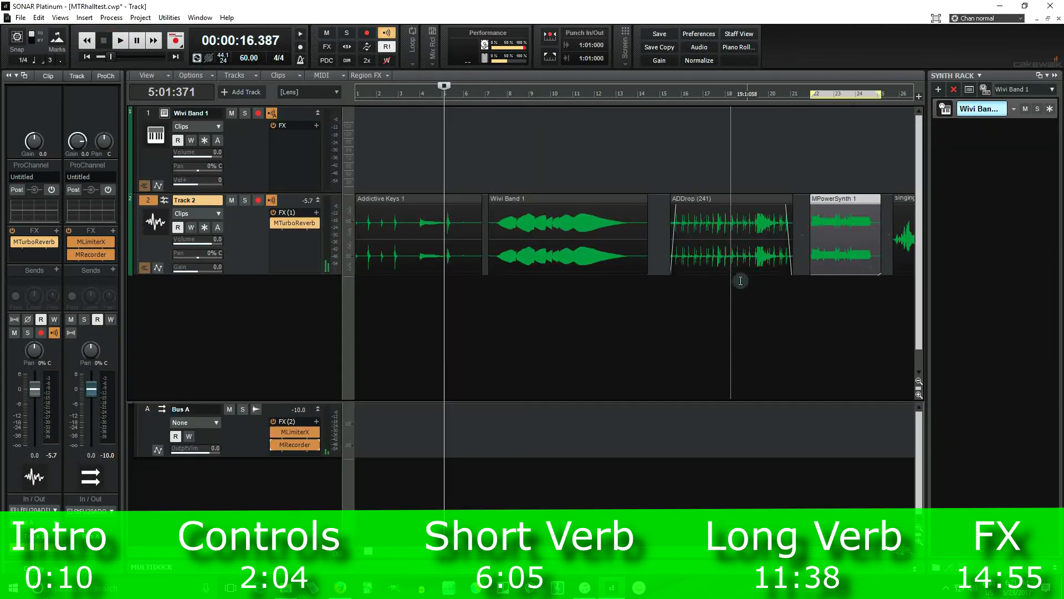
double_click(297, 224)
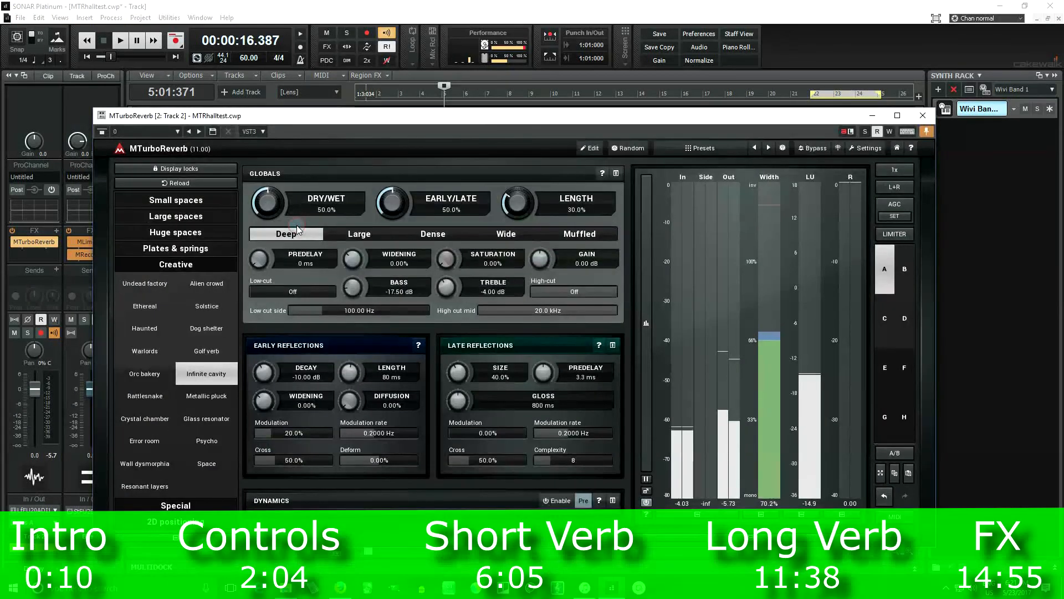
click(216, 506)
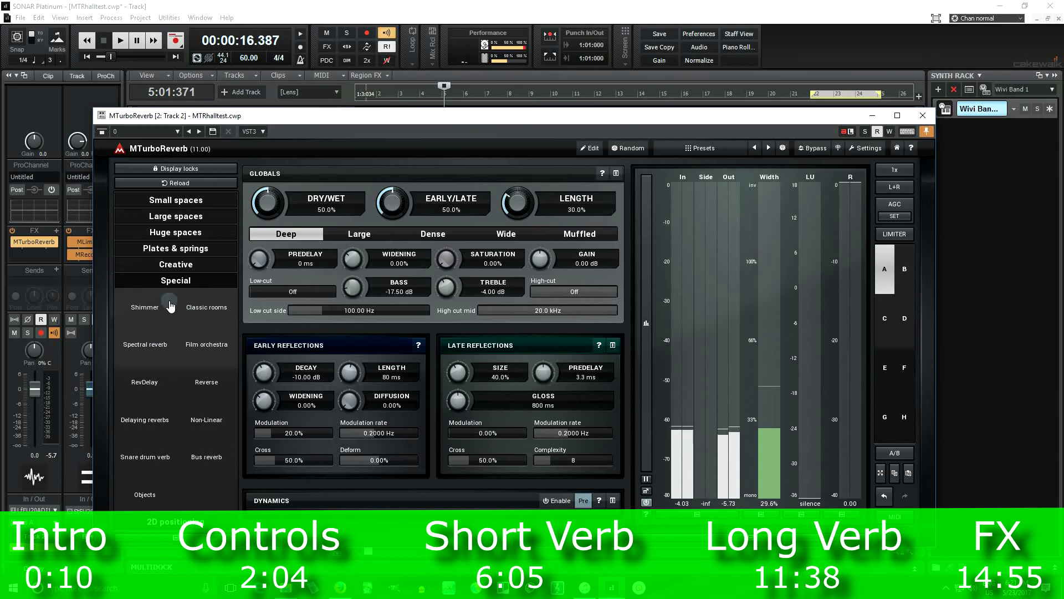
click(178, 253)
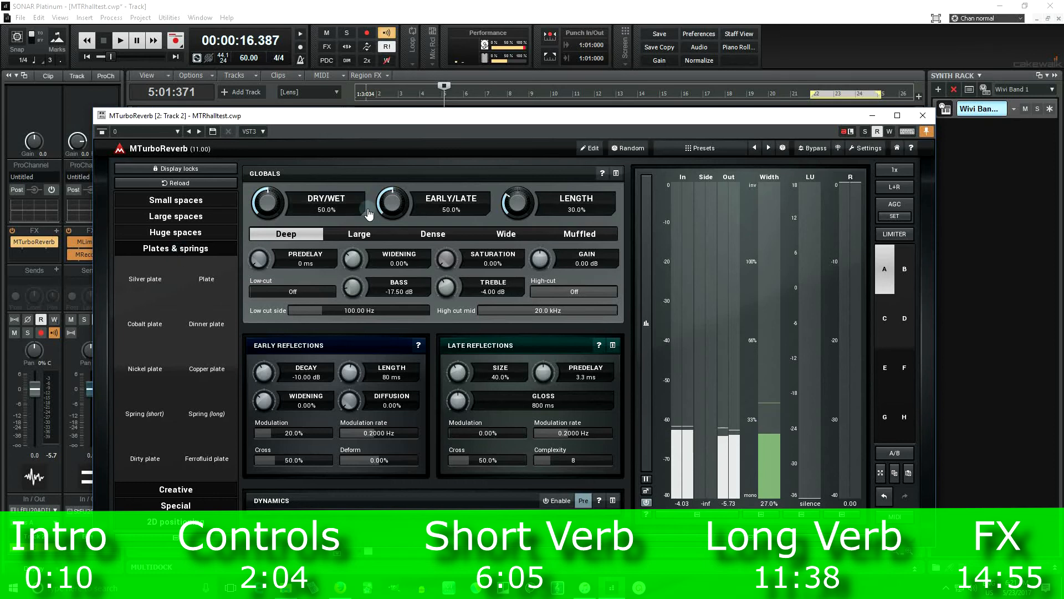
drag(728, 120, 777, 42)
click(237, 447)
Select the Wivi Band 1 clip, set the loop range to it and bring the full MTurboReverb window into view
drag(649, 42, 661, 276)
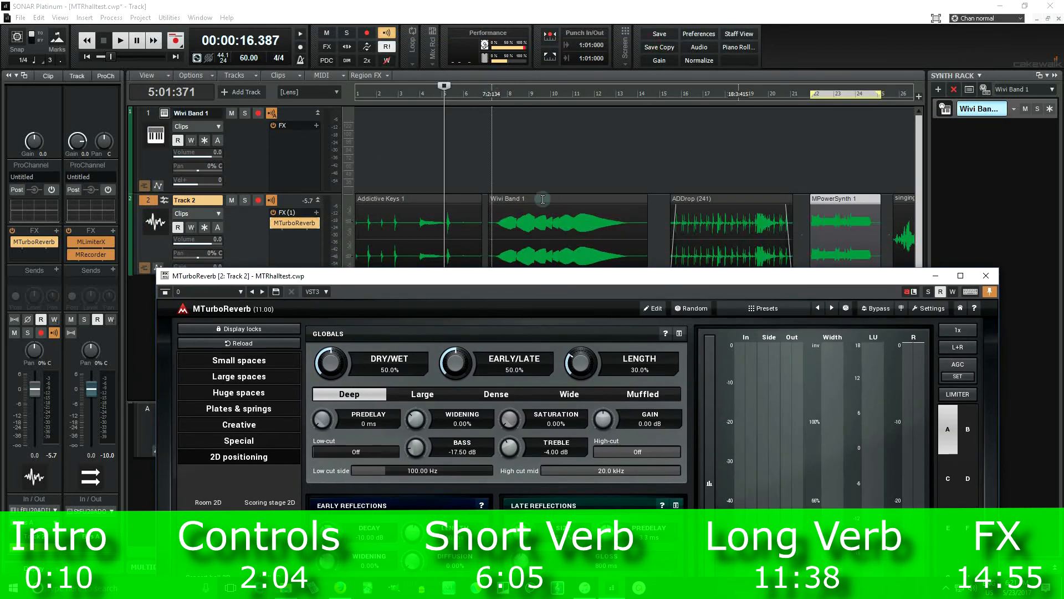
click(572, 222)
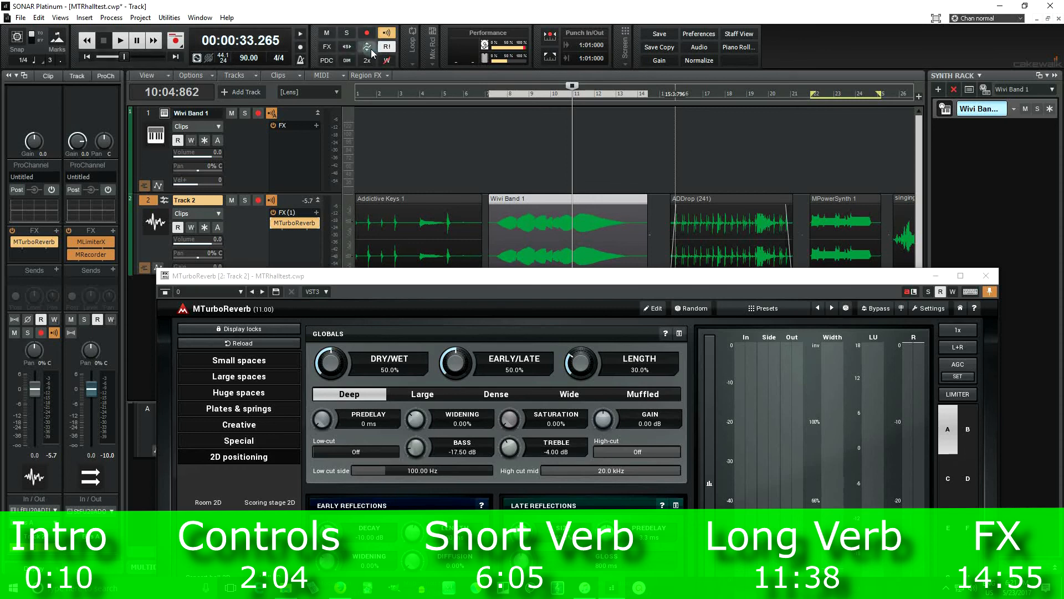
click(413, 58)
click(390, 103)
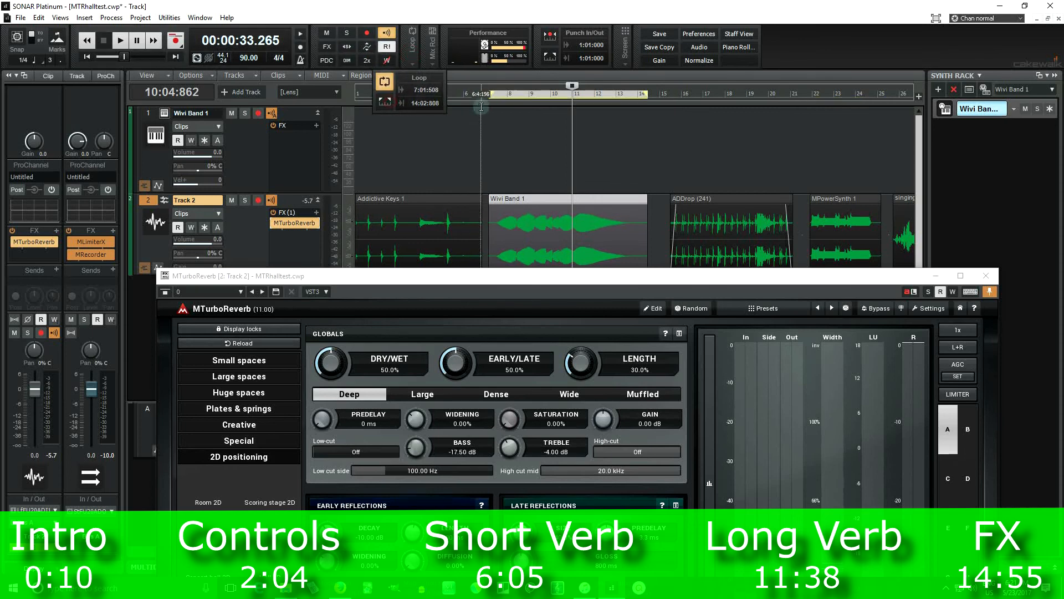
drag(493, 94, 495, 96)
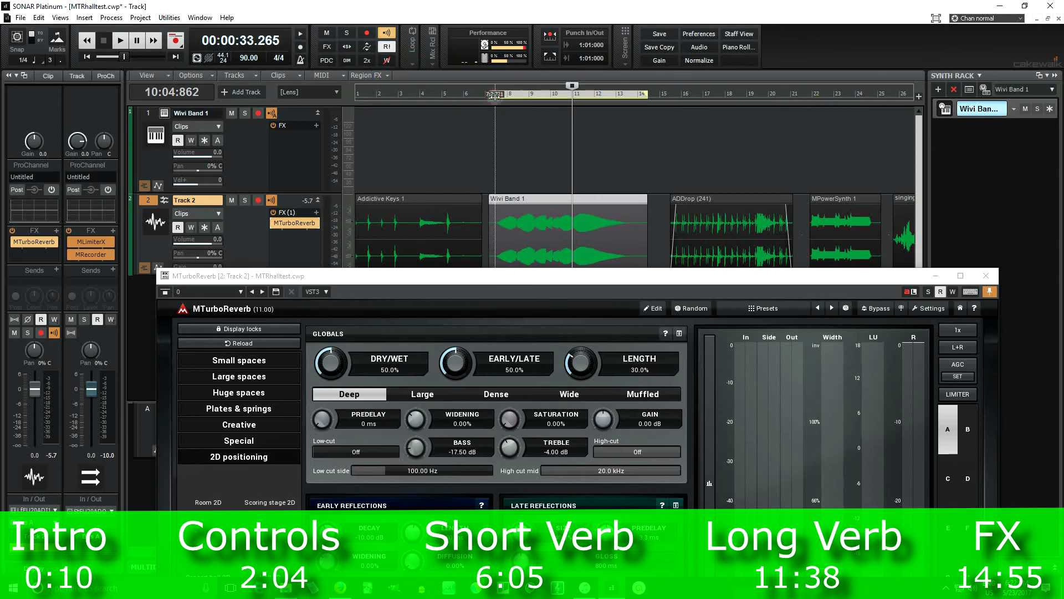
drag(512, 277, 433, 64)
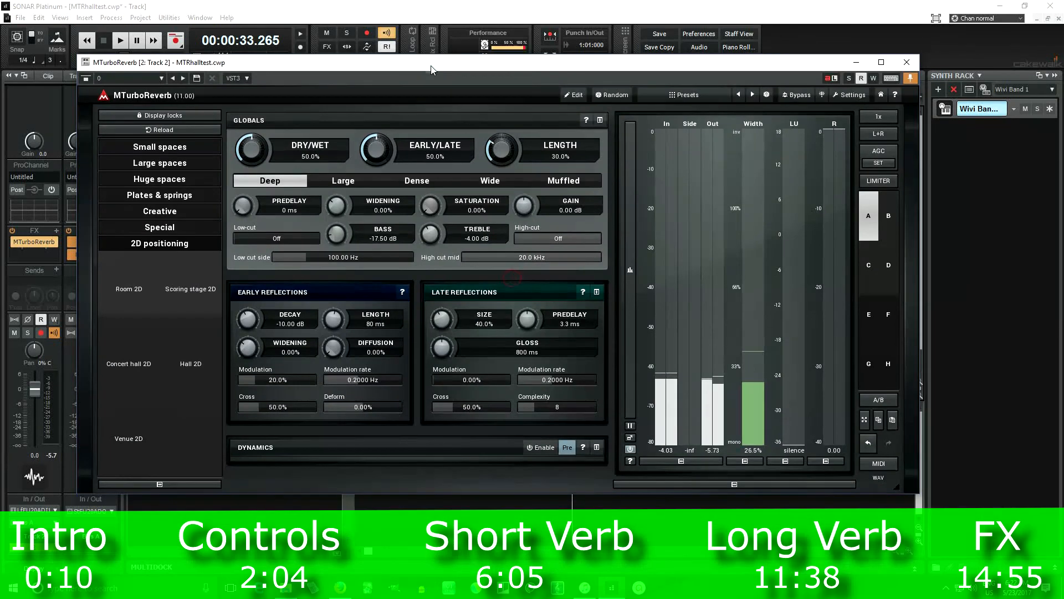
Load the Studio horns 2D preset from the Orchestral folder and set Dry/Wet to 46%
click(687, 94)
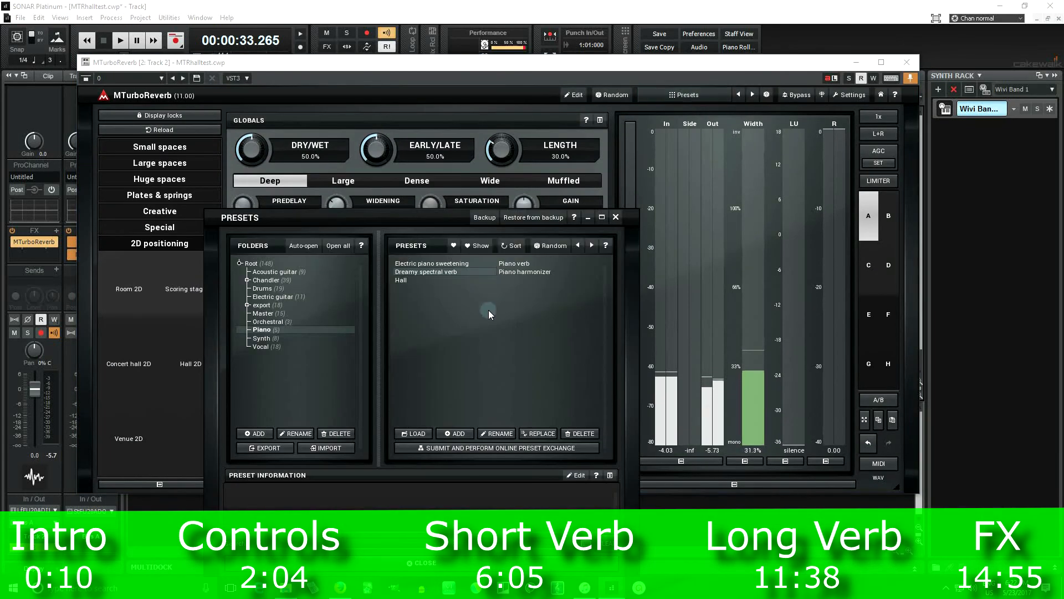
click(291, 321)
click(421, 263)
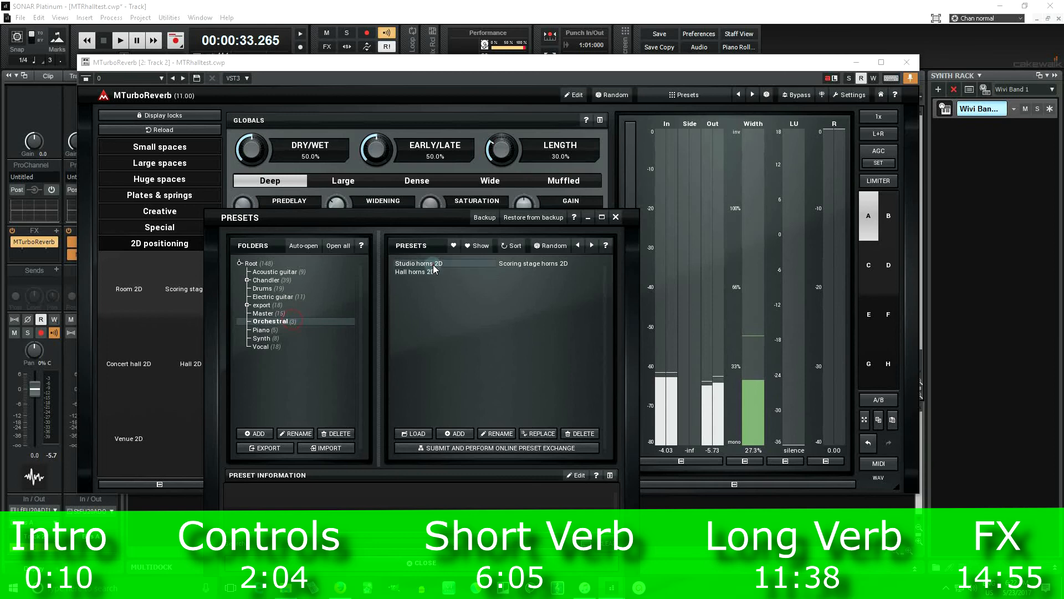
click(615, 216)
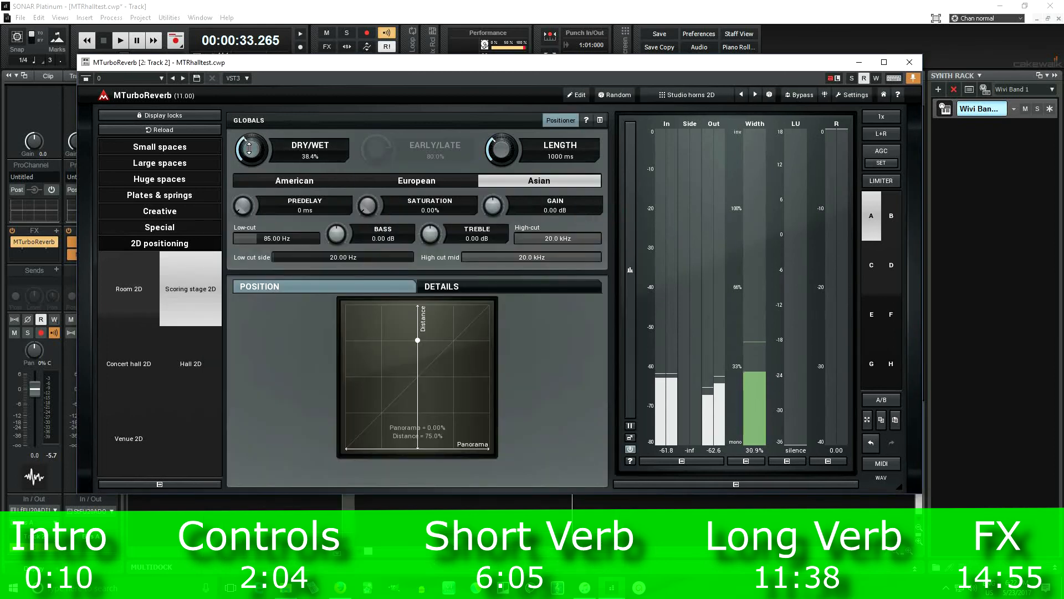
Play the Wivi Band 1 clip from bar 7 with the reverb bypassed and again with it active, stopping playback each time
drag(514, 70, 512, 284)
click(498, 98)
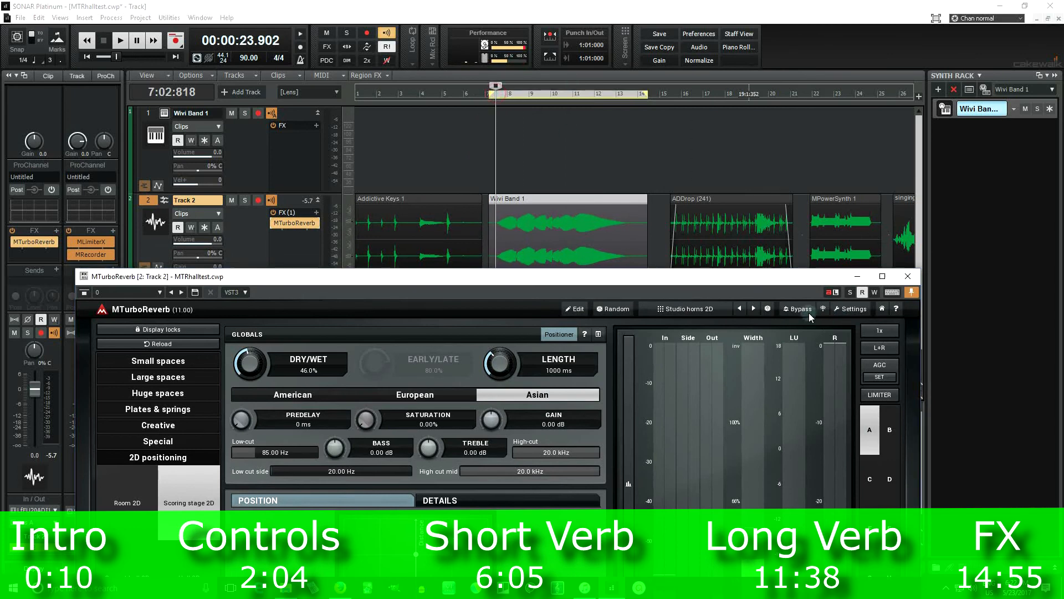
click(809, 313)
click(122, 43)
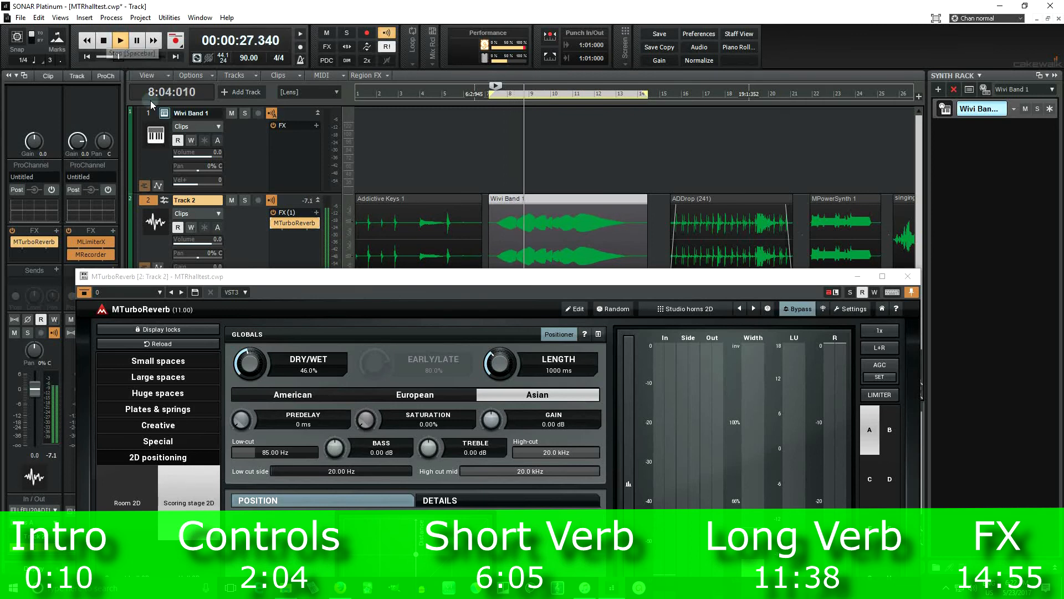
drag(309, 270, 295, 123)
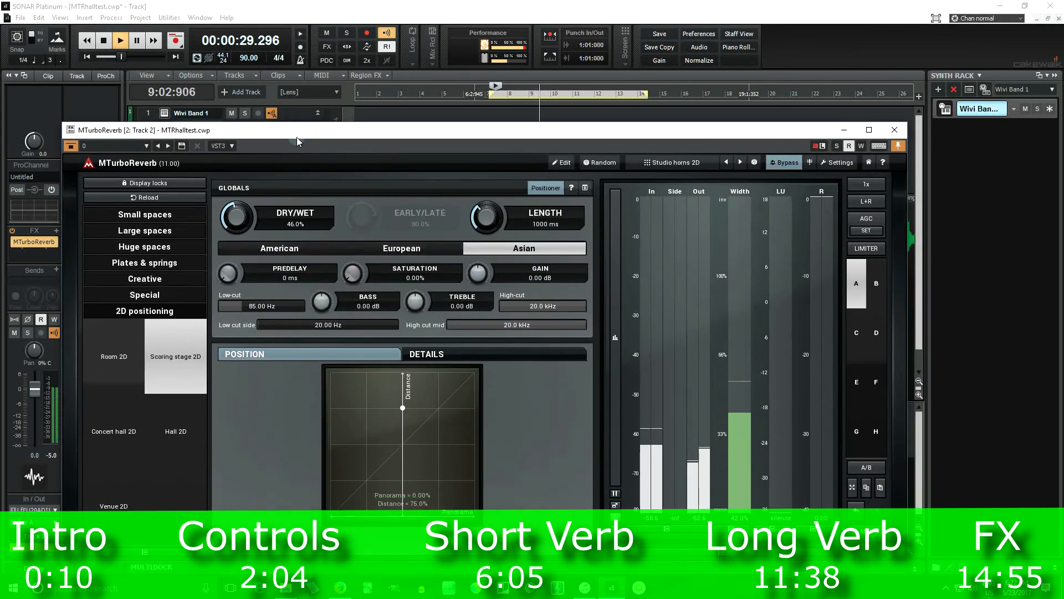
click(104, 41)
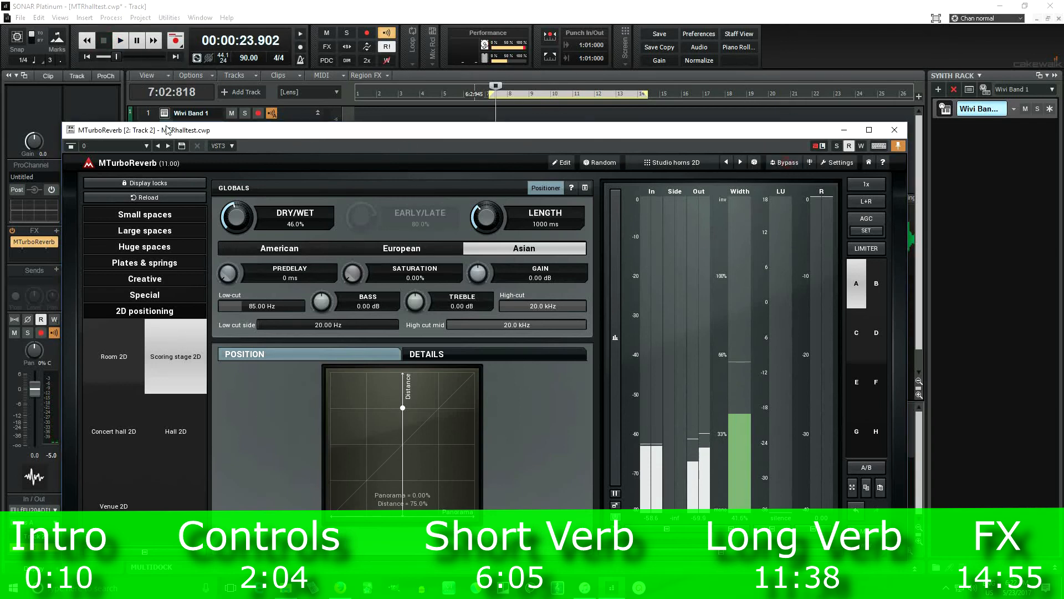
click(120, 42)
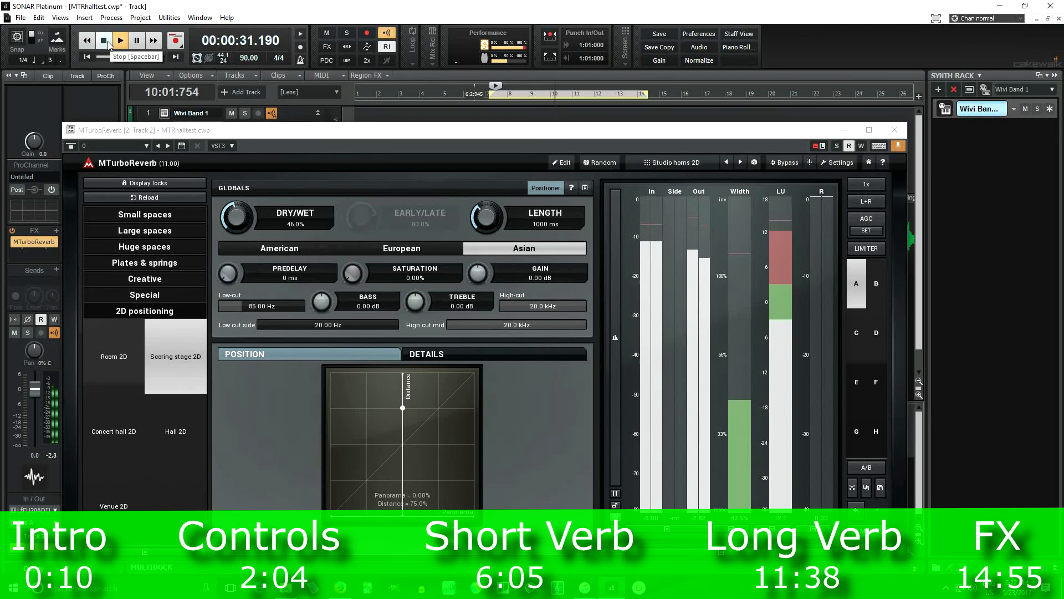
click(107, 42)
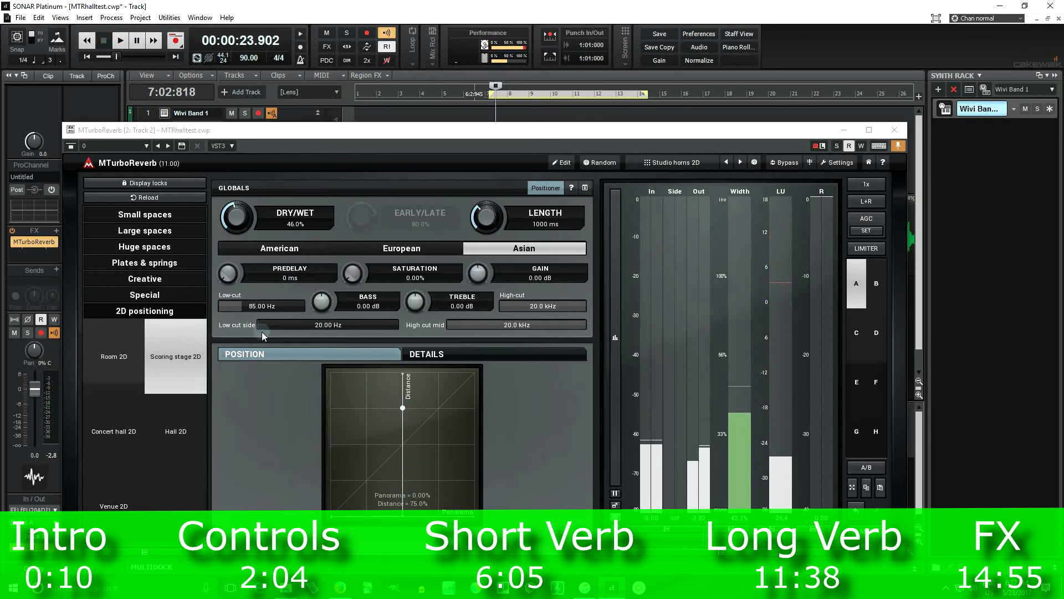
Audition Studio horns 2D while moving the source to +100% panorama and 100% distance, then to centred panorama and 0% distance, and stop playback
click(120, 40)
click(403, 409)
drag(404, 407, 474, 372)
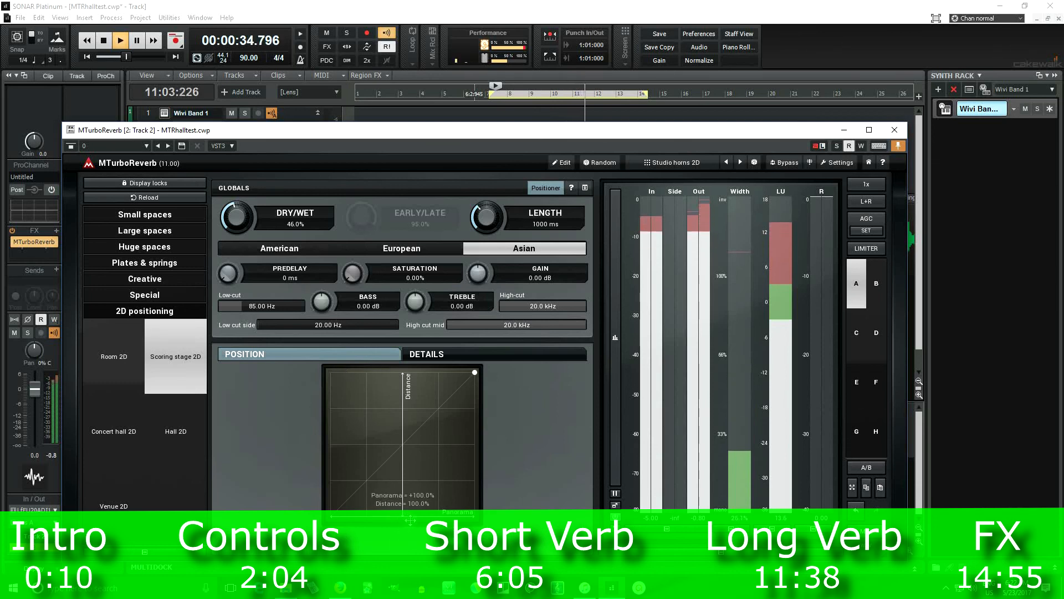
click(404, 516)
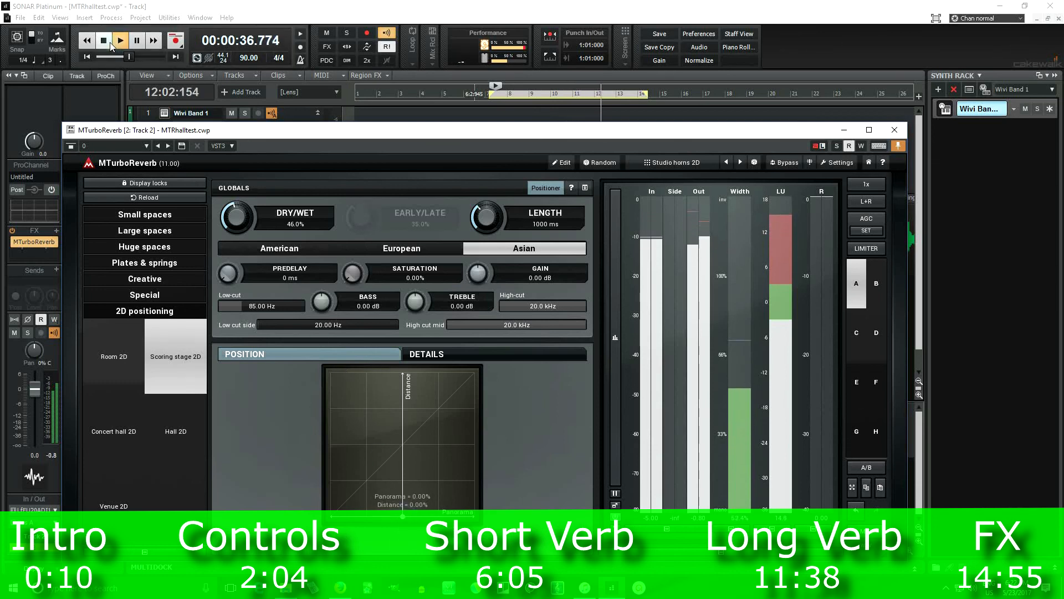
click(104, 41)
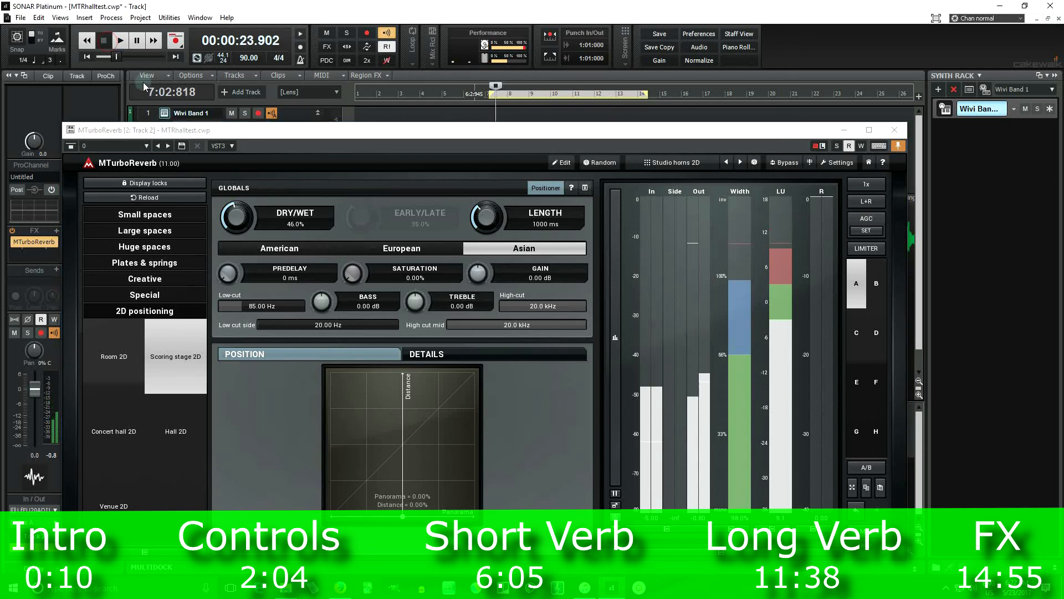
View the preset's reflection details, return to the position grid and place the source at about +14.6% panorama and 66.5% distance
click(437, 356)
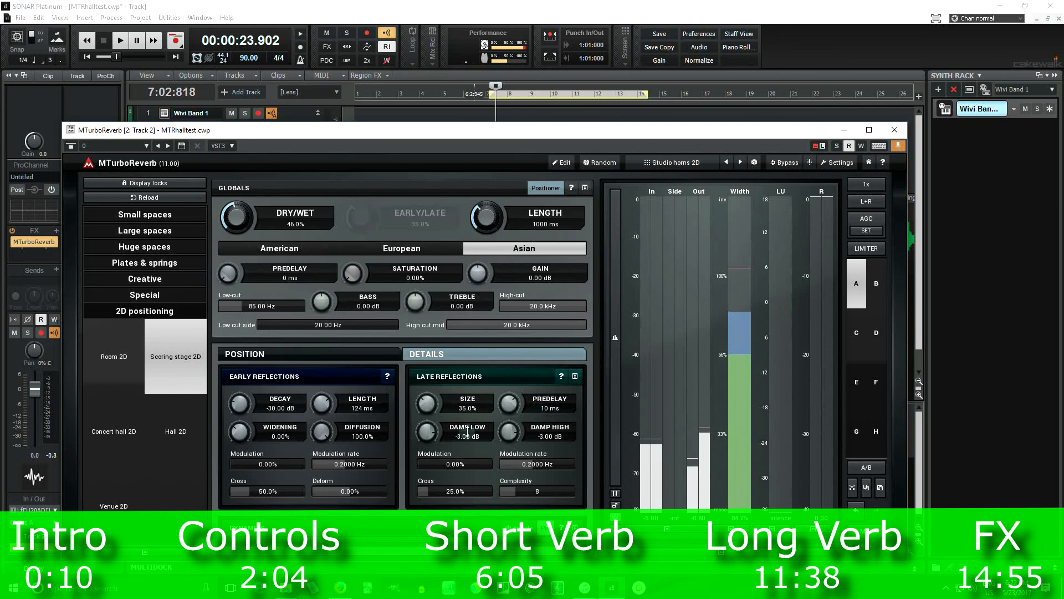
click(311, 354)
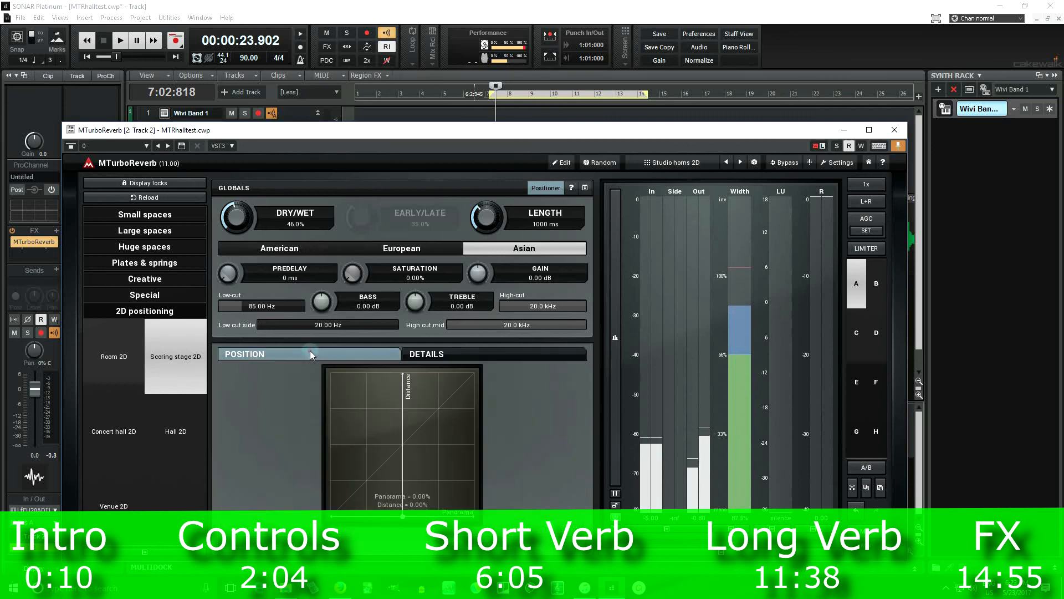
drag(413, 490, 413, 420)
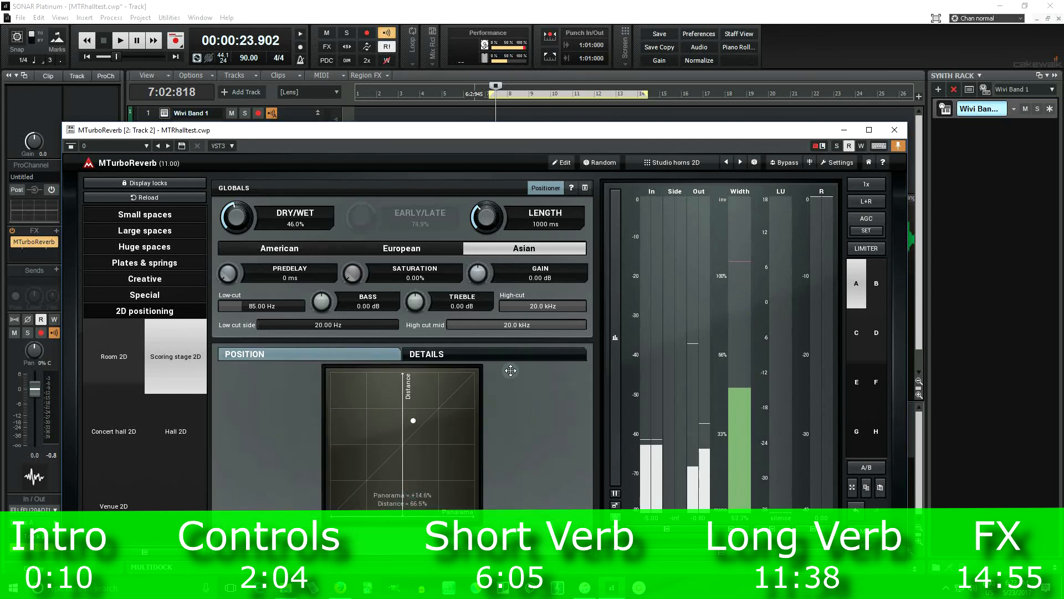
Load the Hall horns 2D preset from the Orchestral folder and set its Dry/Wet to 46%
click(678, 165)
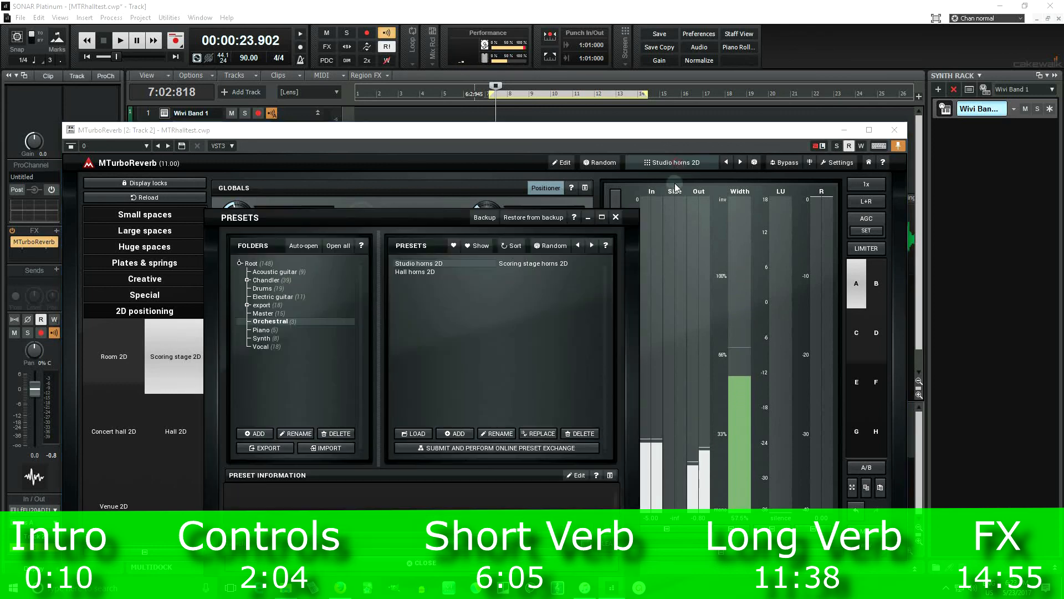
click(422, 275)
click(443, 568)
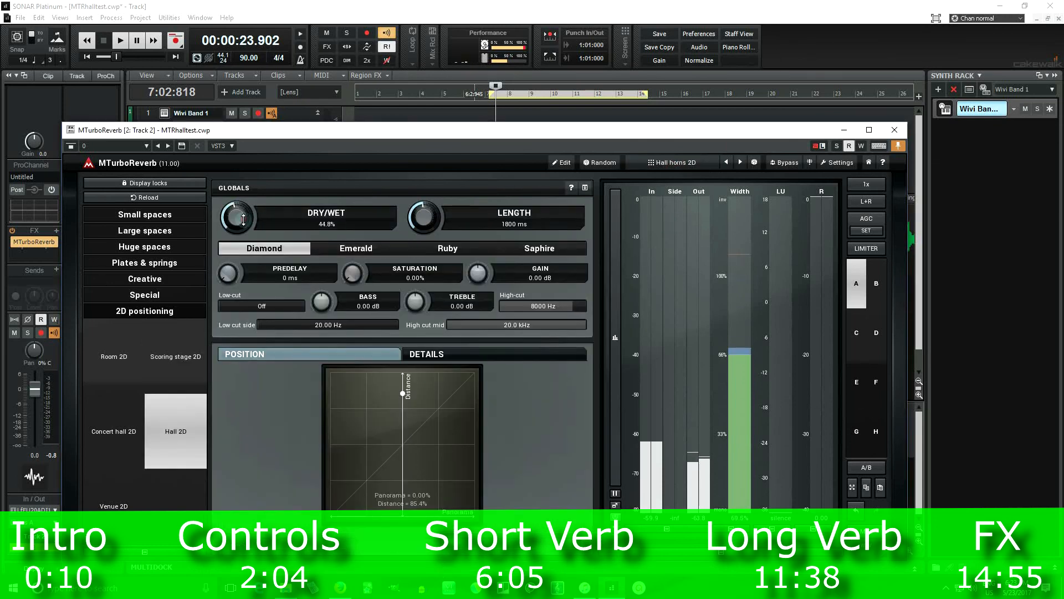
drag(244, 220, 244, 220)
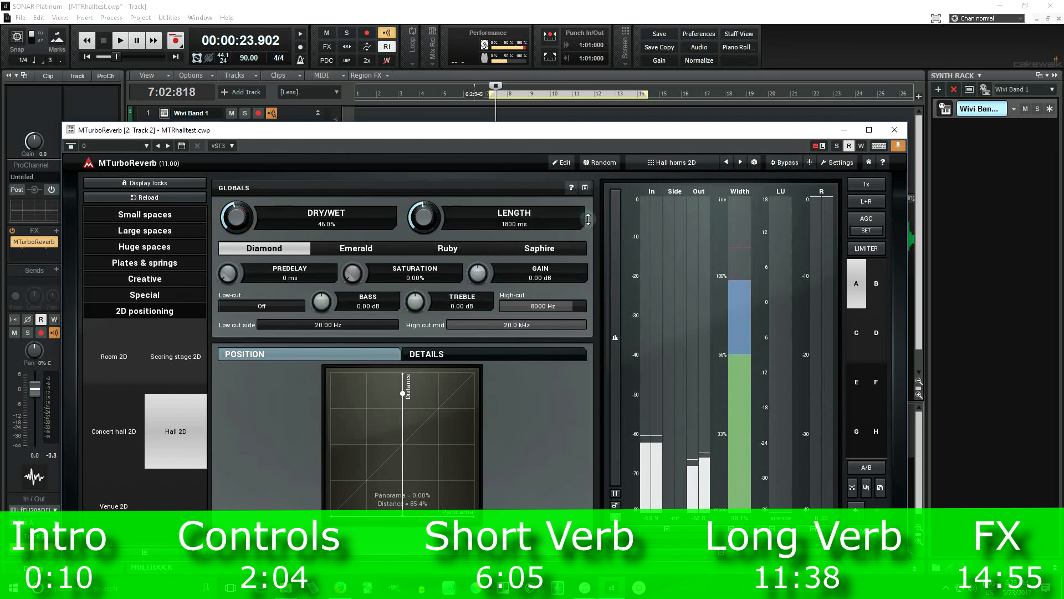
Audition Hall horns 2D on the horn clip, move the source to about 0% distance and stop playback
click(126, 42)
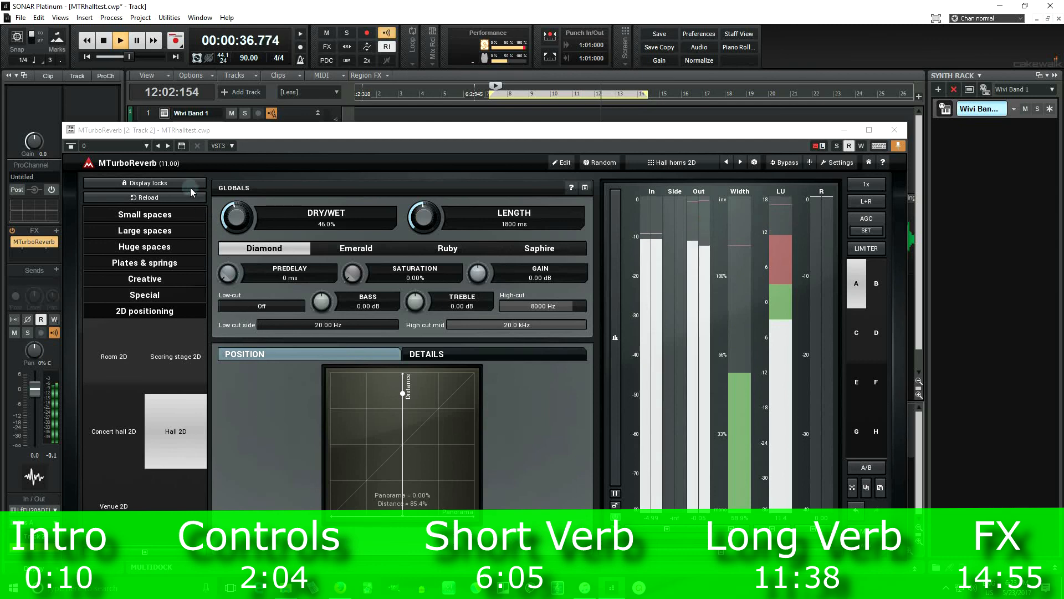
key(space)
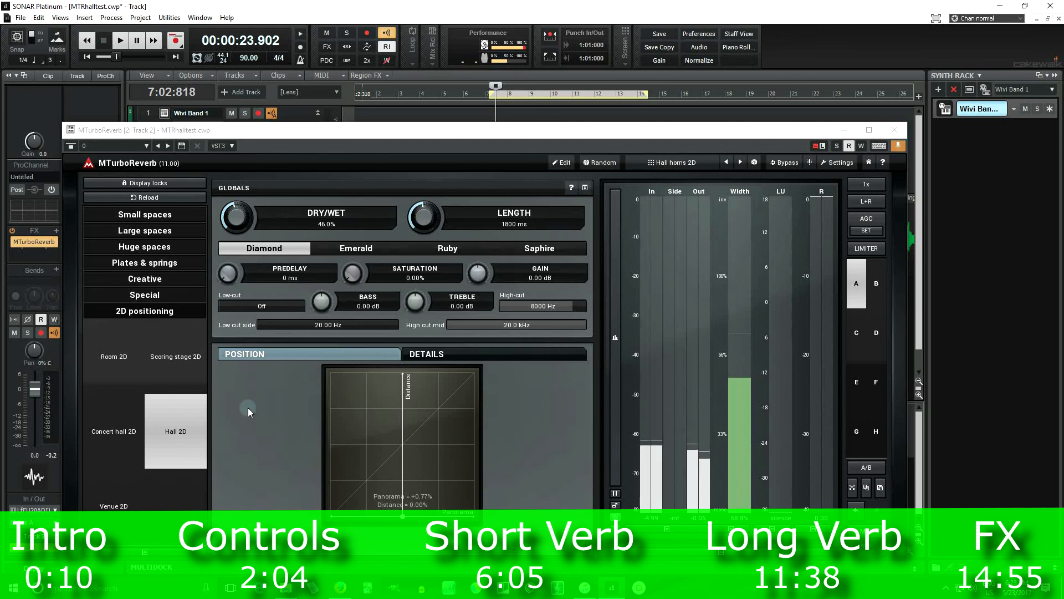
Show the Special reverb category, view the plugin's full edit screen and return to the simplified controls
click(154, 300)
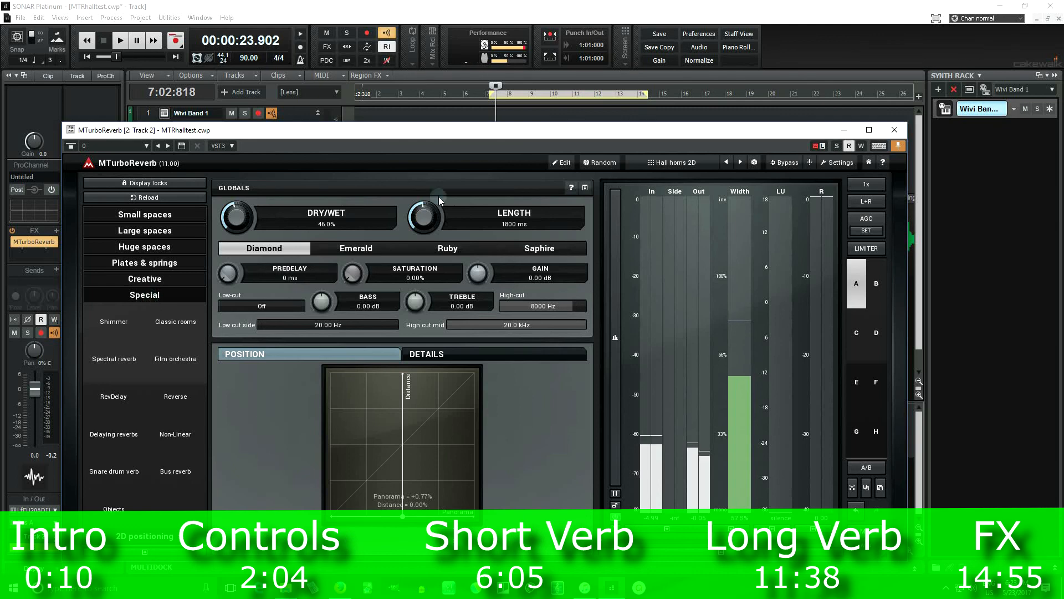
click(561, 163)
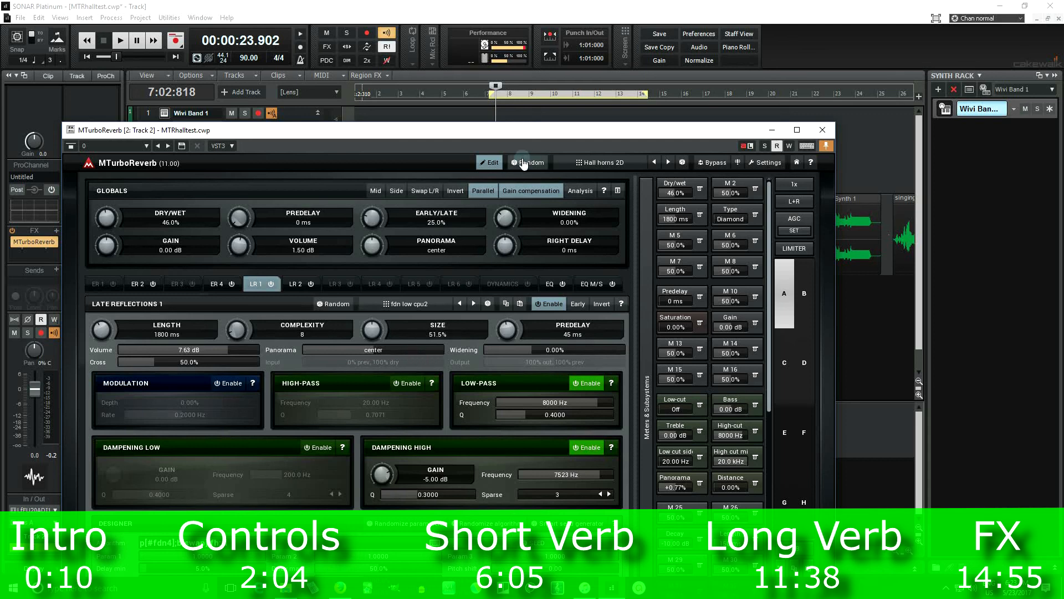
click(490, 165)
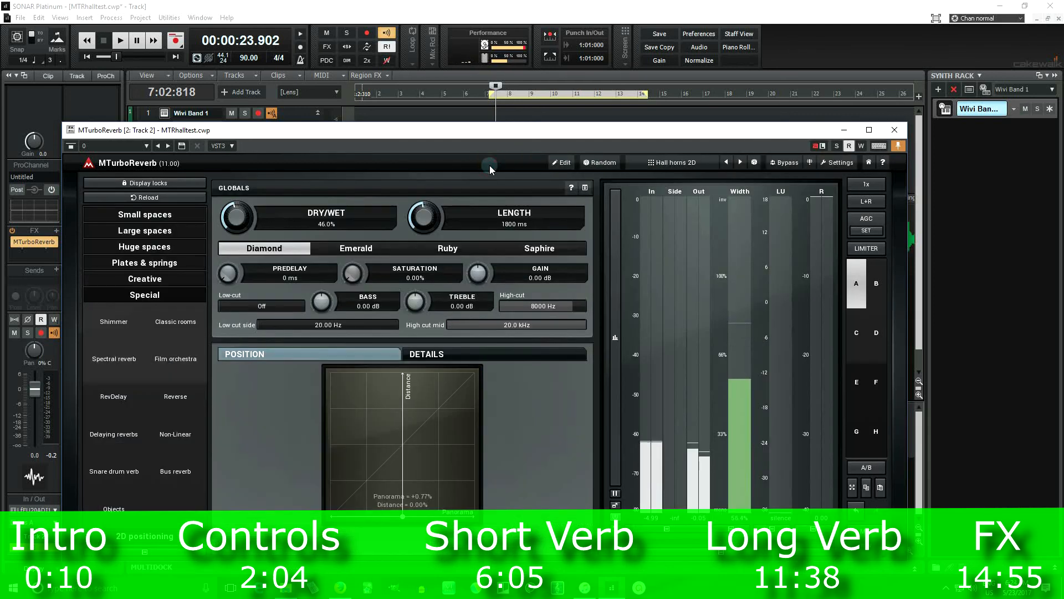
drag(458, 131, 469, 110)
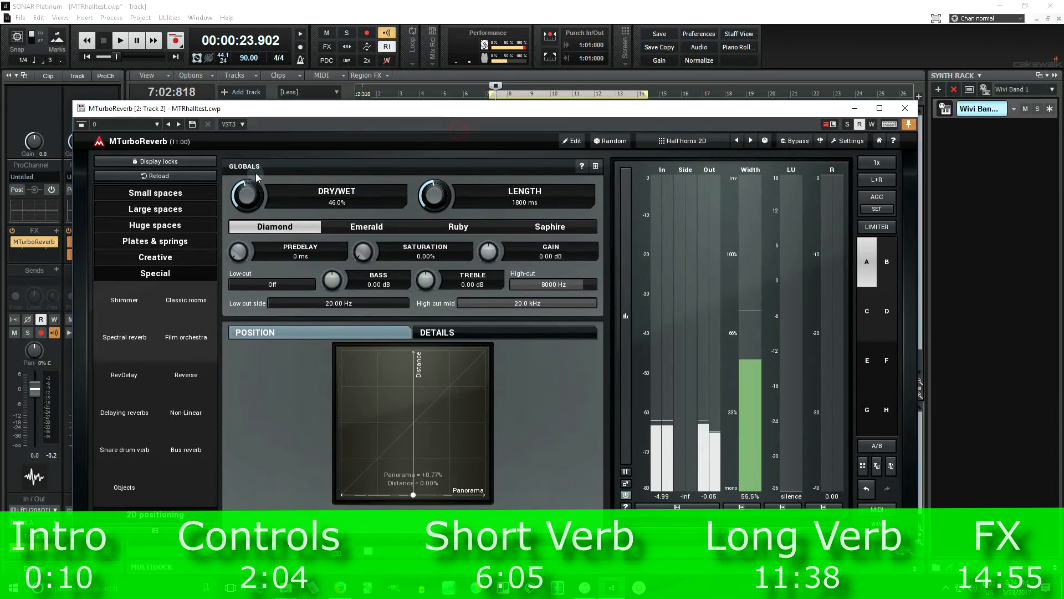
Browse all reverb categories in order from Small spaces through 2D positioning
click(171, 198)
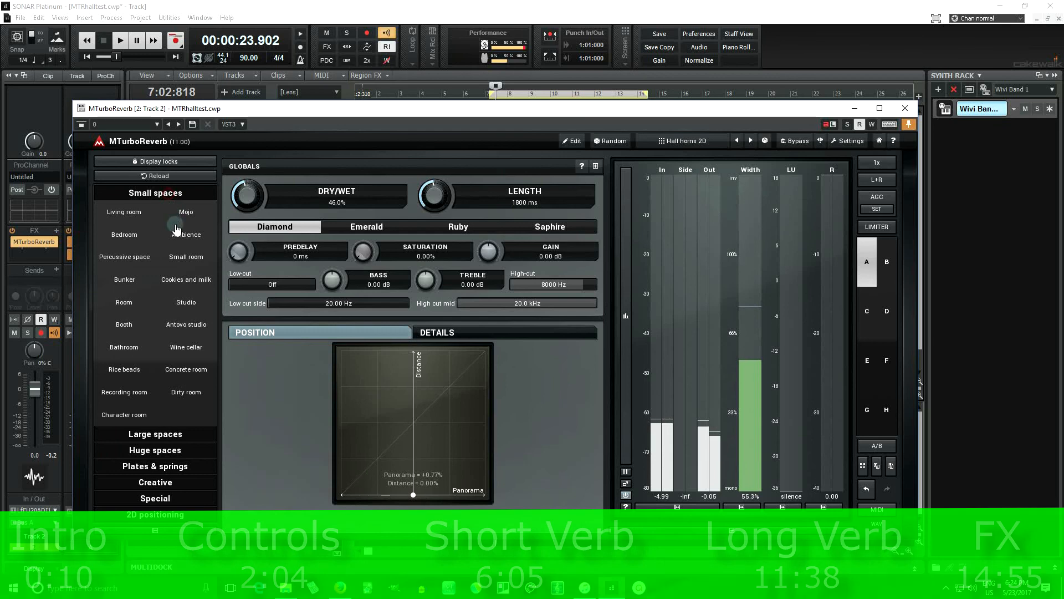
click(184, 435)
click(179, 448)
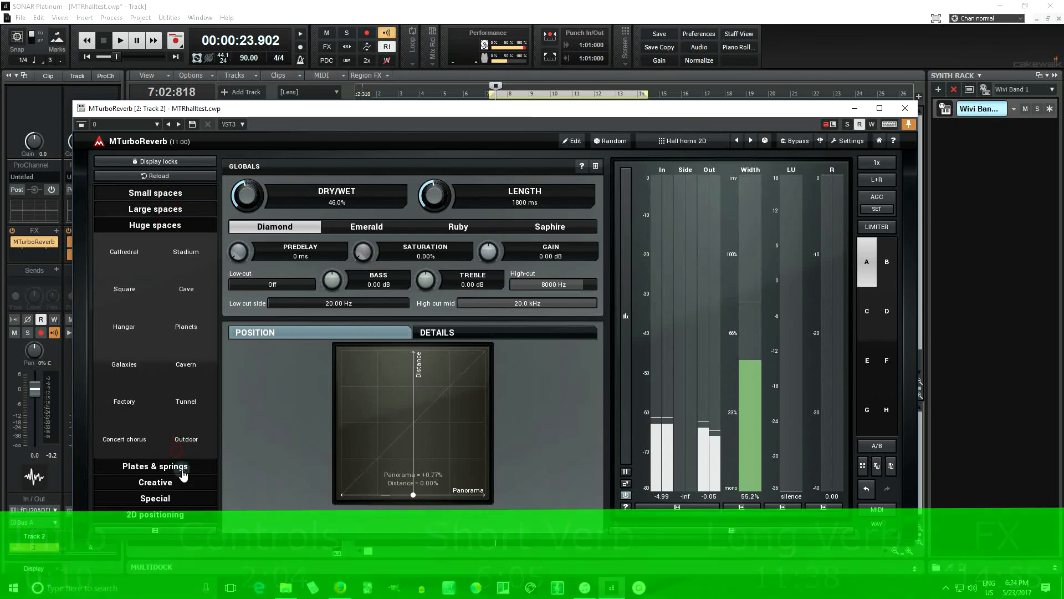
click(183, 474)
click(185, 482)
click(185, 499)
click(190, 513)
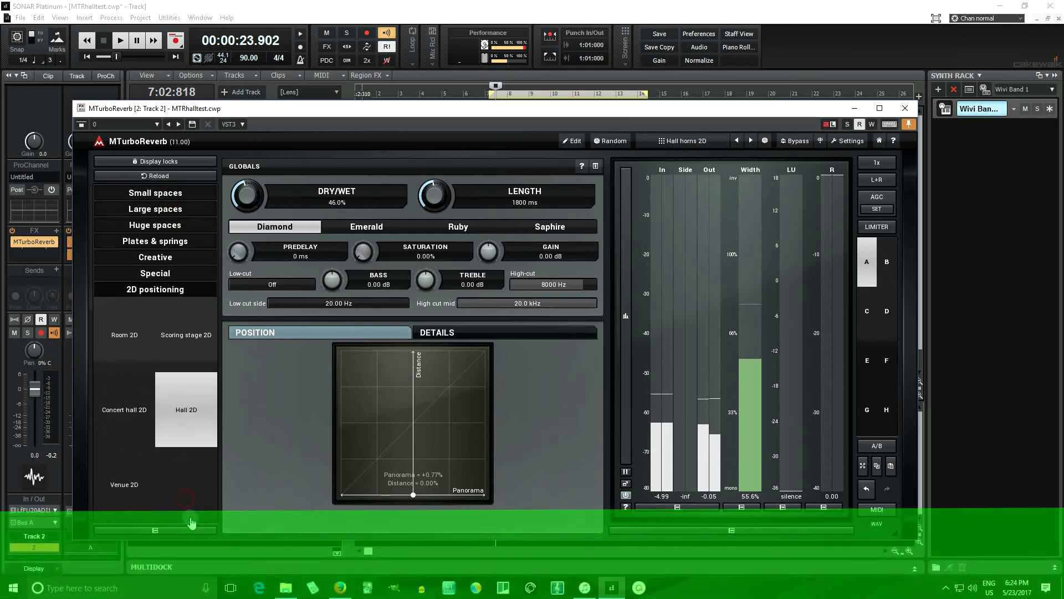